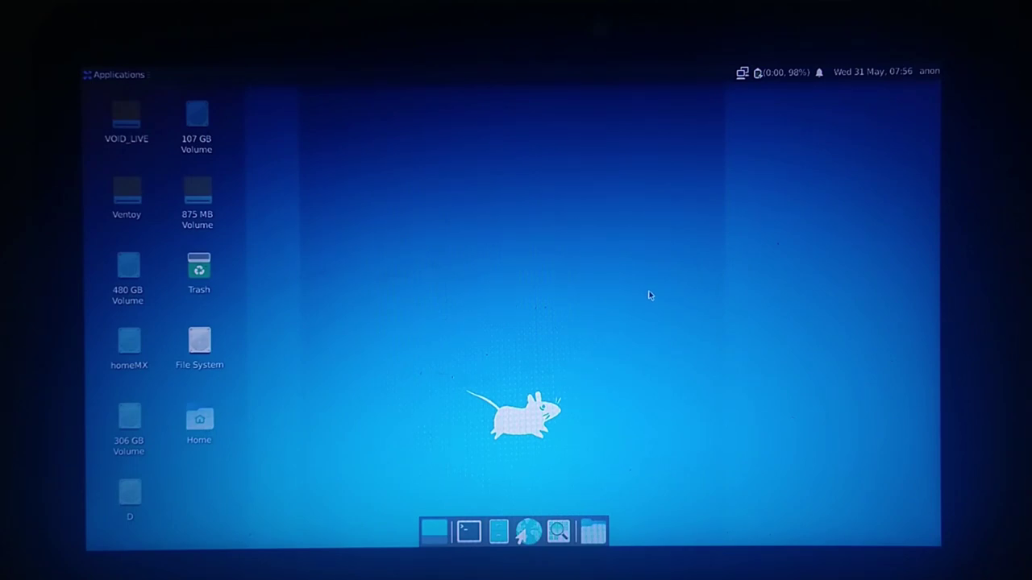
View the About Xfce desktop information window, then close it.
click(113, 74)
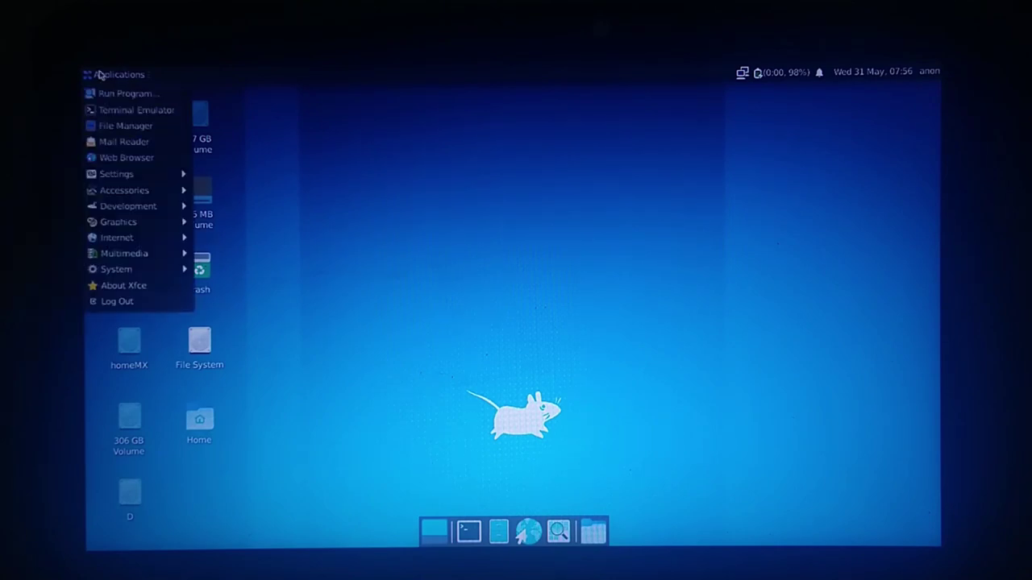
click(148, 288)
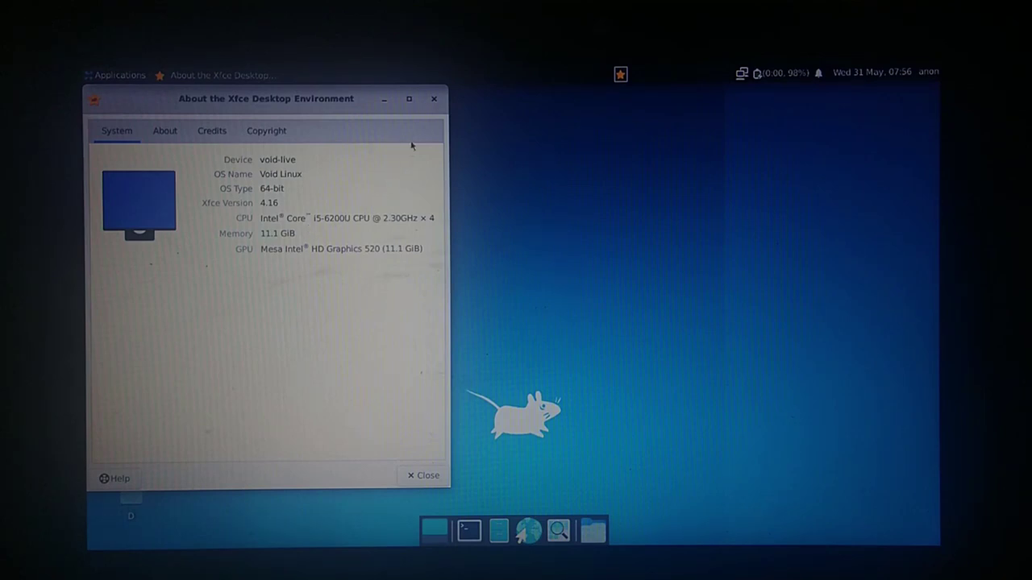
click(433, 98)
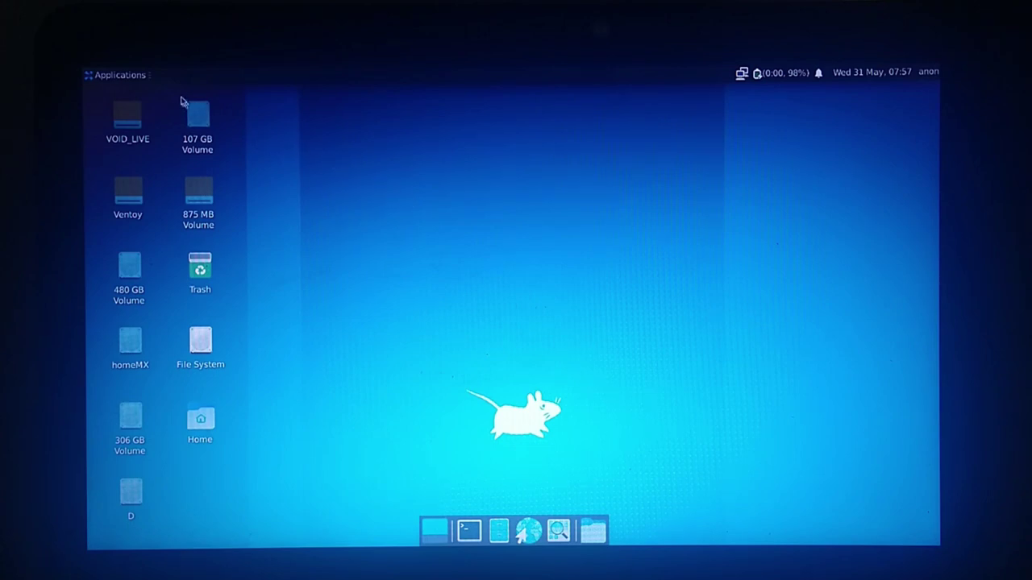
In Keyboard settings' Layout tab, turn off Use system defaults.
click(122, 75)
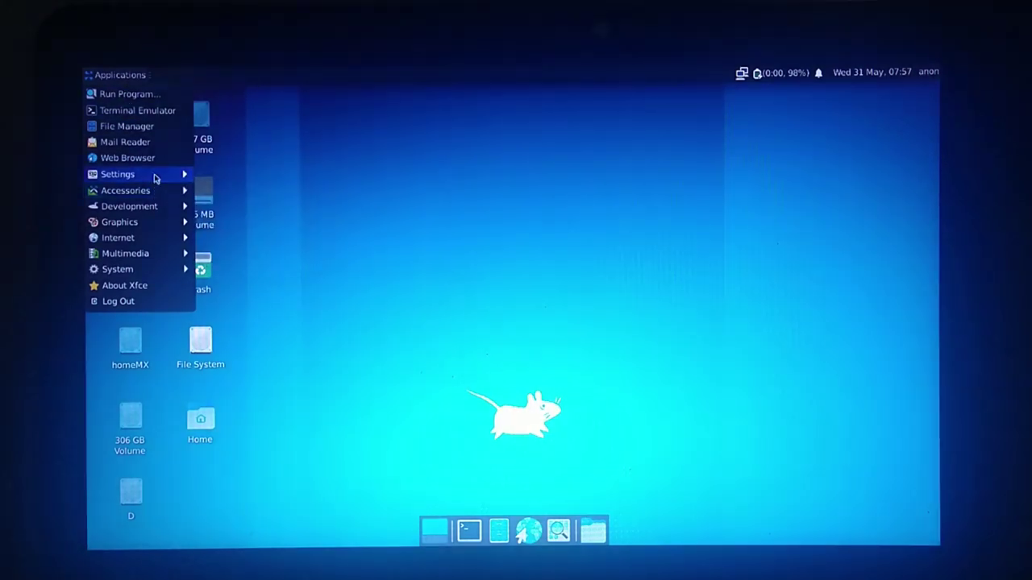
mouse_move(156, 176)
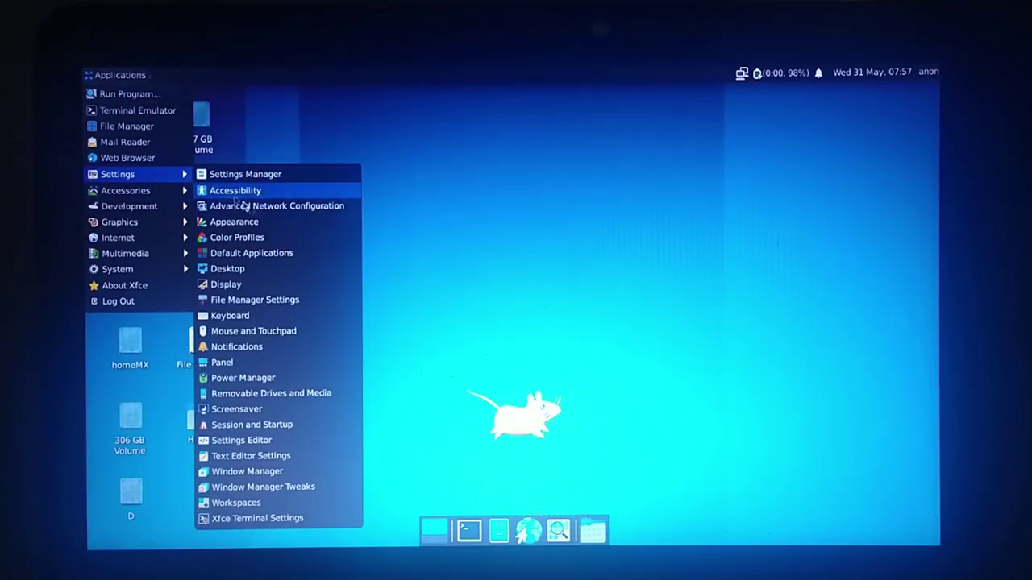
click(260, 316)
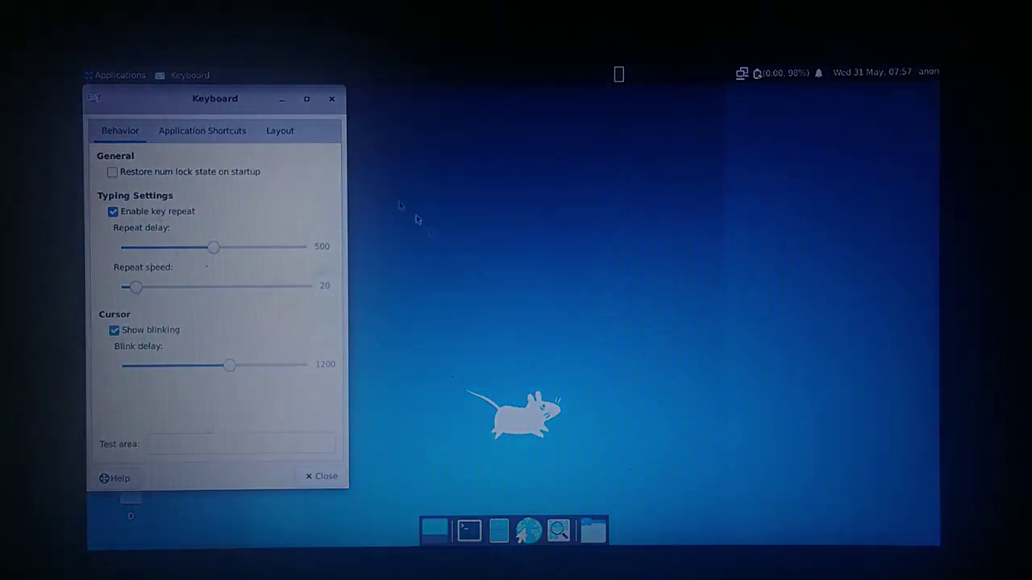
click(274, 134)
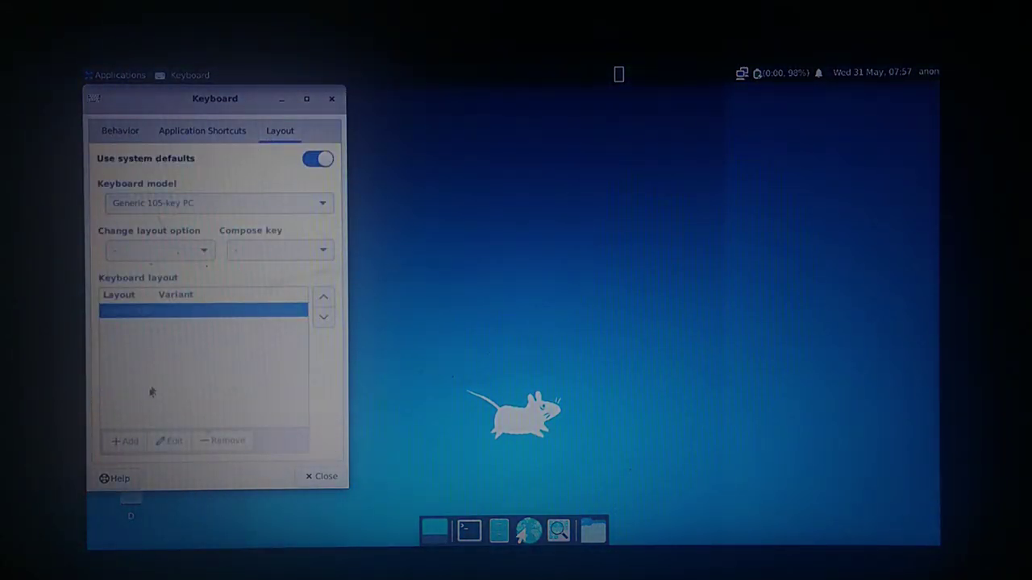
click(314, 161)
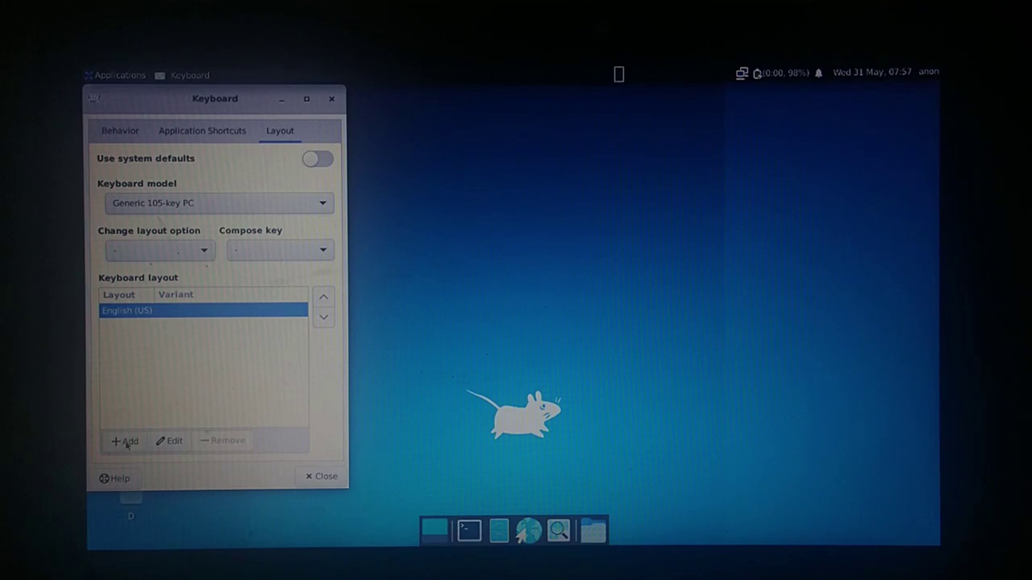
Add the Spanish layout, remove English (US), and close Keyboard settings.
click(127, 442)
scroll(492, 322, down, 3)
scroll(495, 321, down, 15)
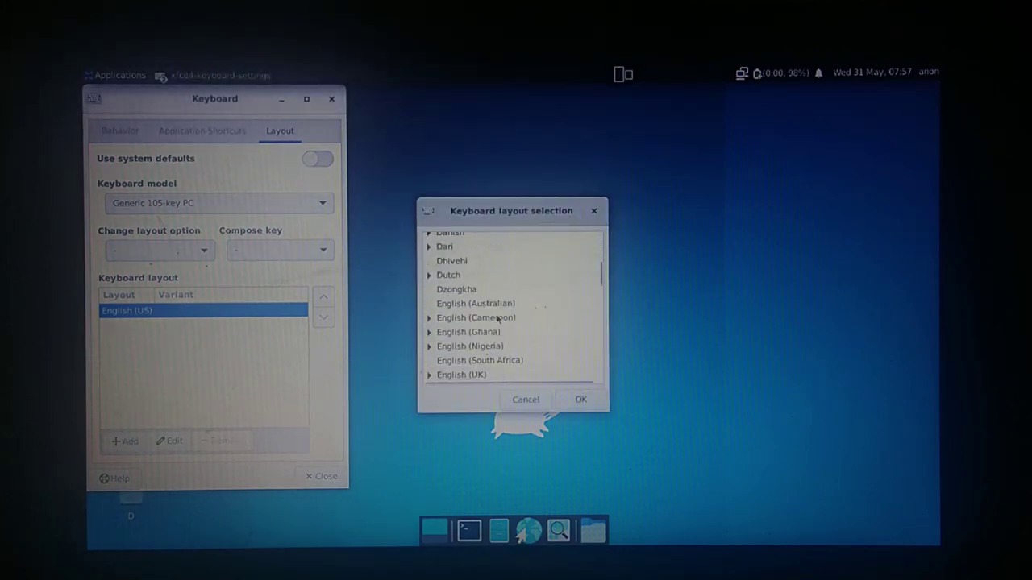
scroll(496, 319, down, 15)
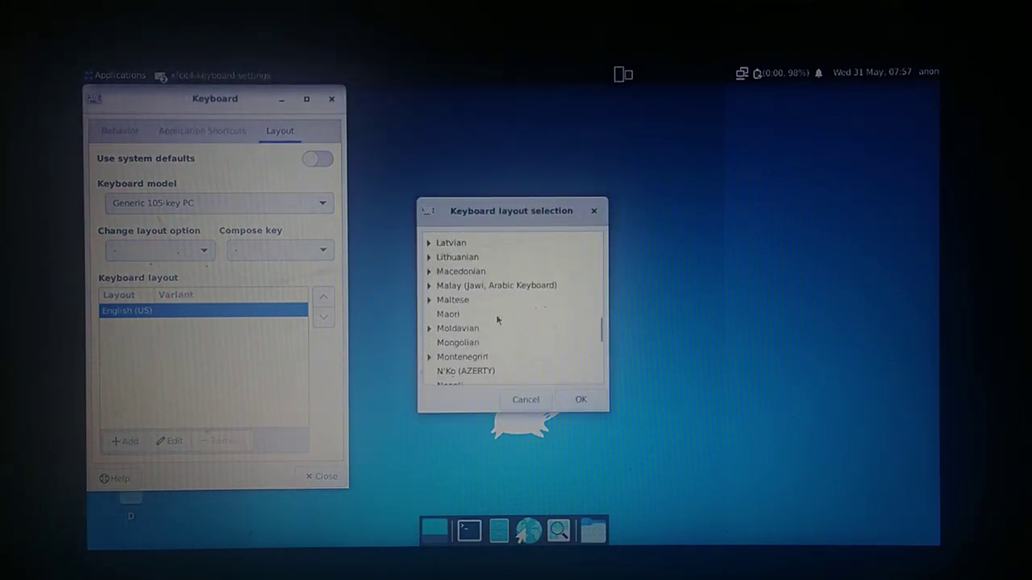
click(484, 337)
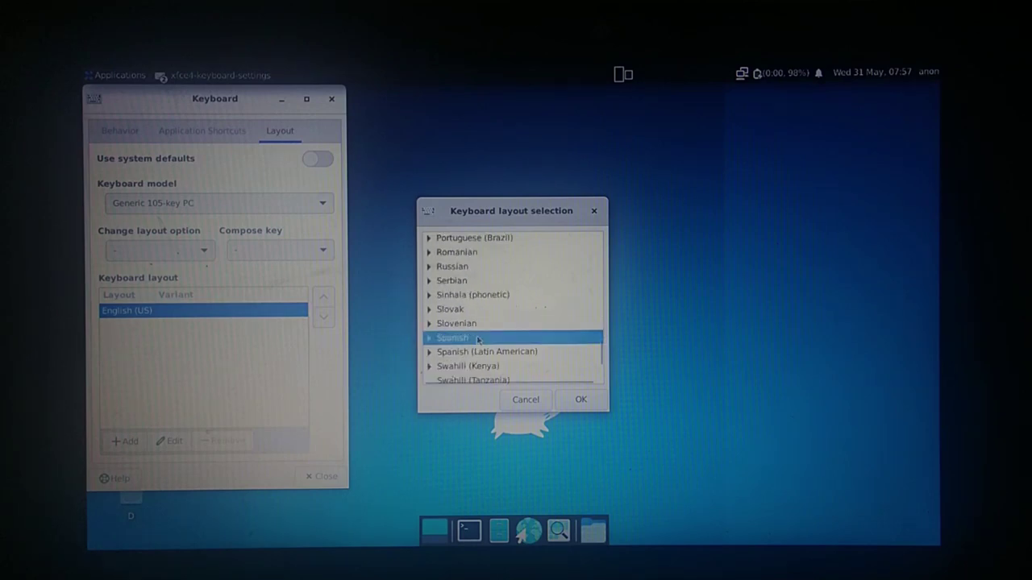
click(582, 400)
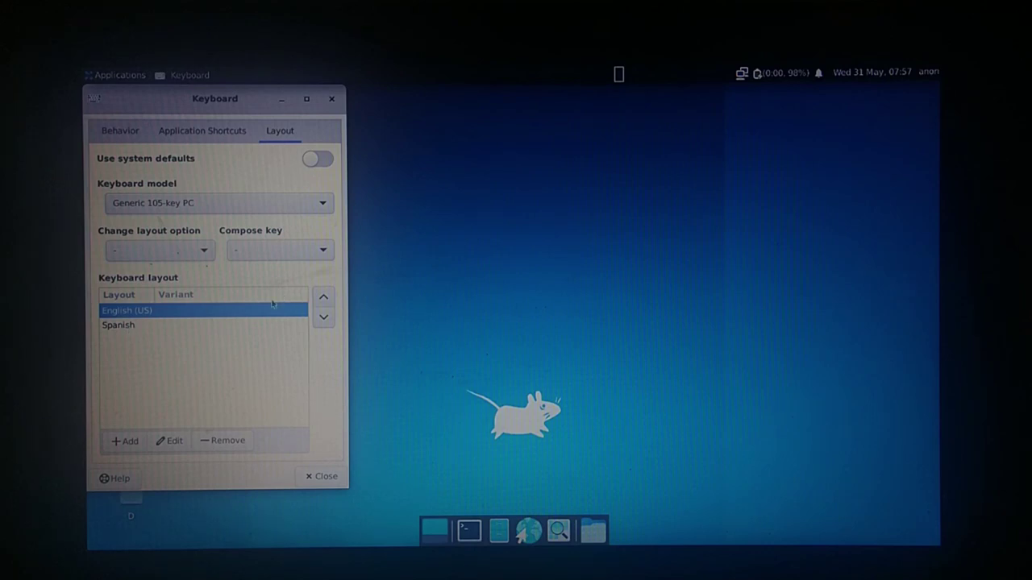
click(323, 317)
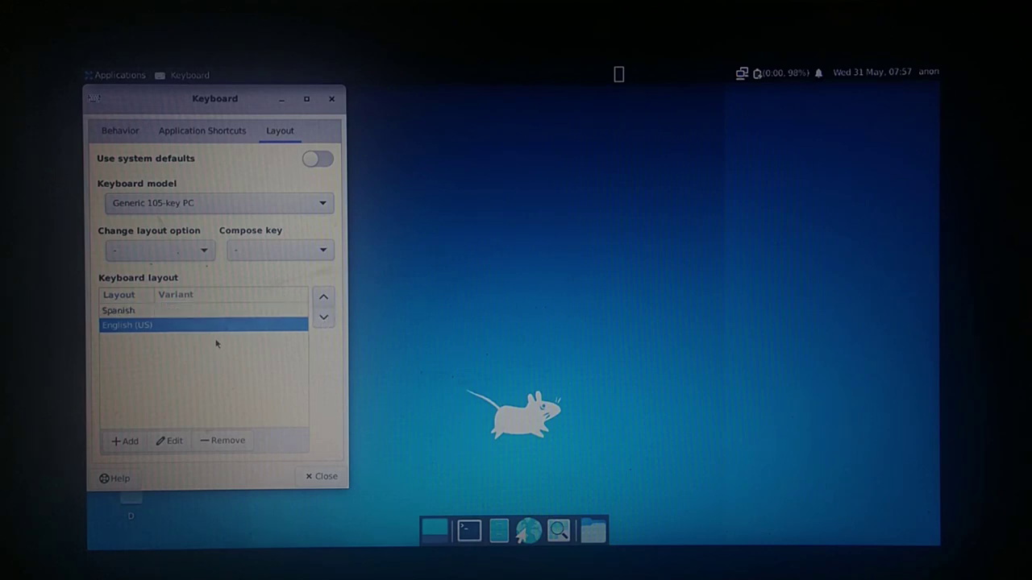
click(226, 440)
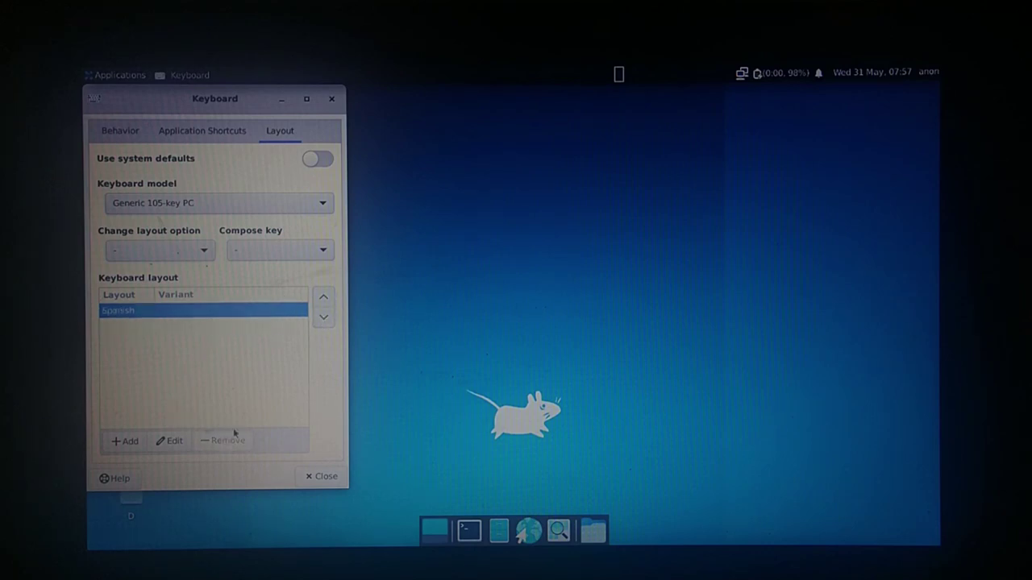
click(323, 478)
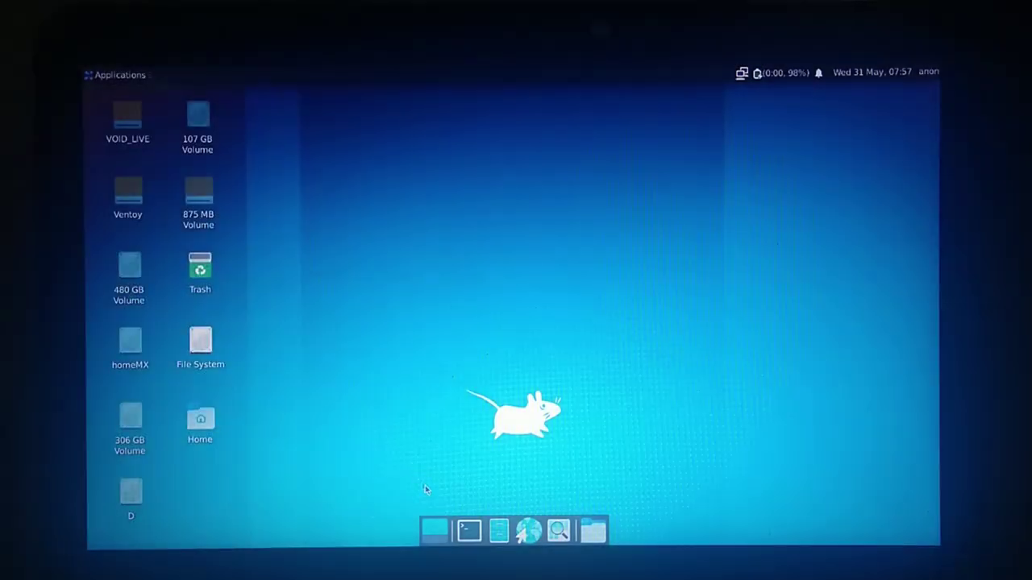
Open a new terminal window maximized with a clean prompt.
key(ctrl+alt+t)
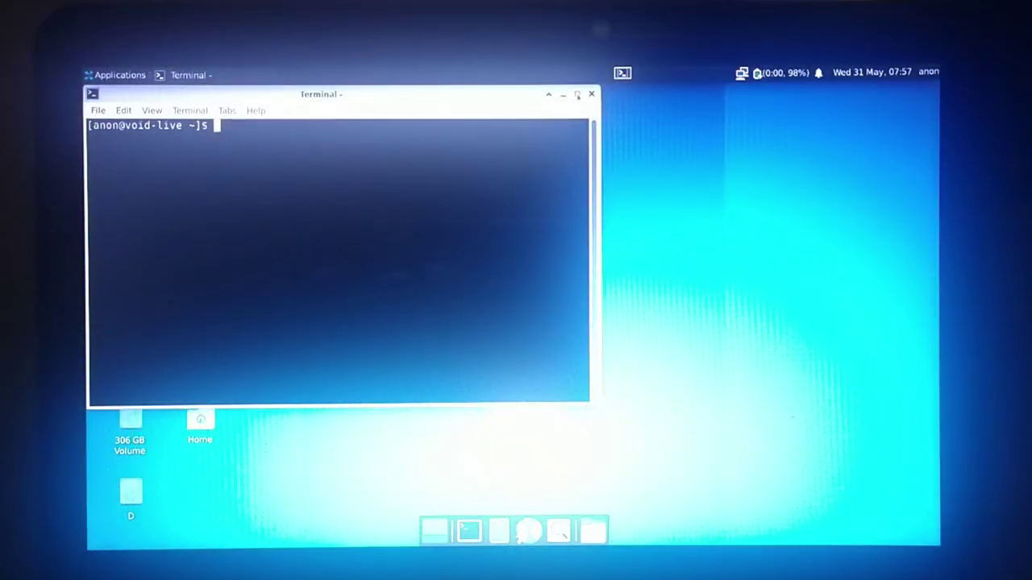
click(565, 95)
text(-.)
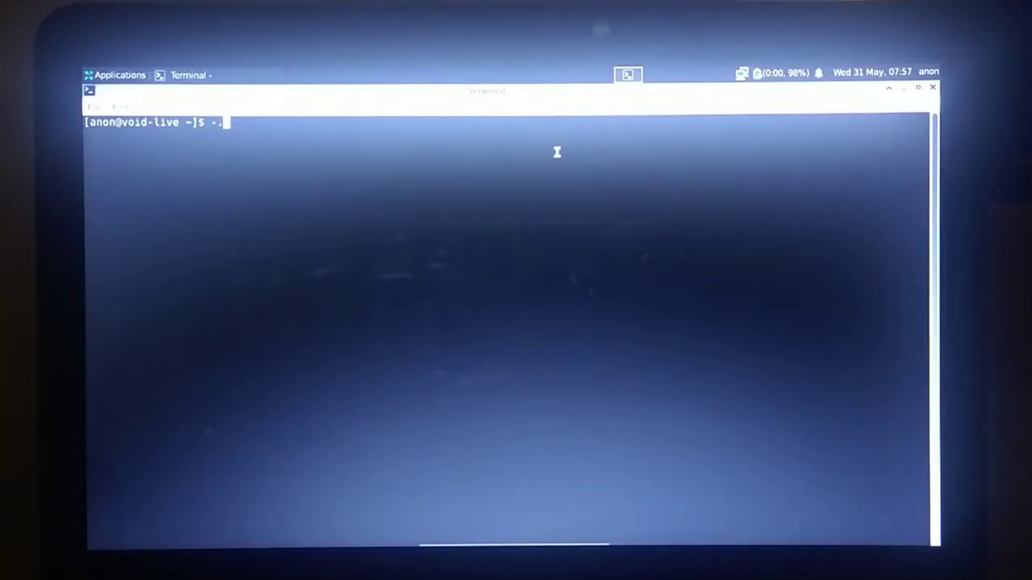
key(BackSpace)
key(BackSpace)
Set the terminal font to Monospace Regular size 20 in Appearance preferences.
right_click(488, 169)
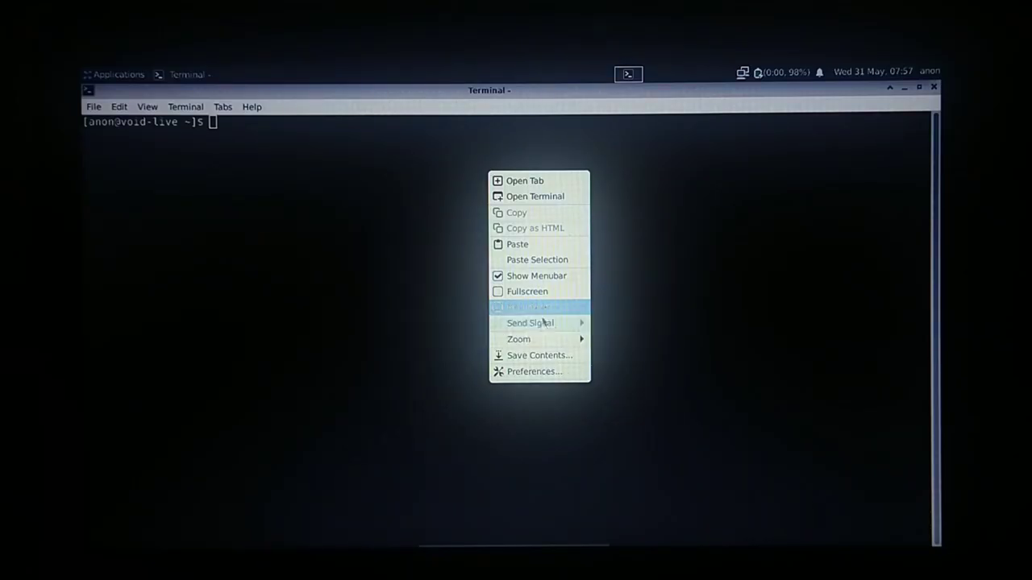
click(538, 371)
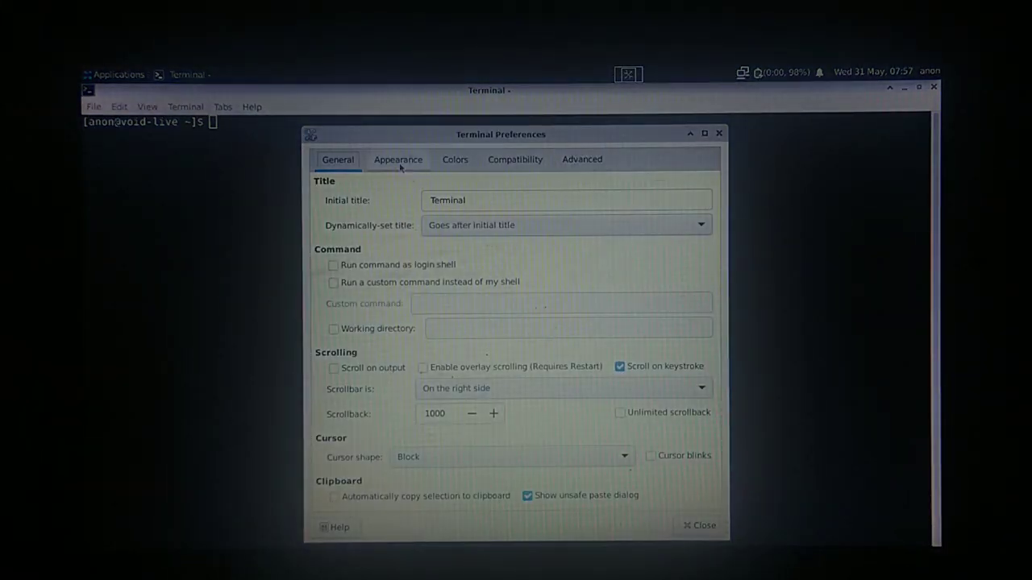
click(398, 164)
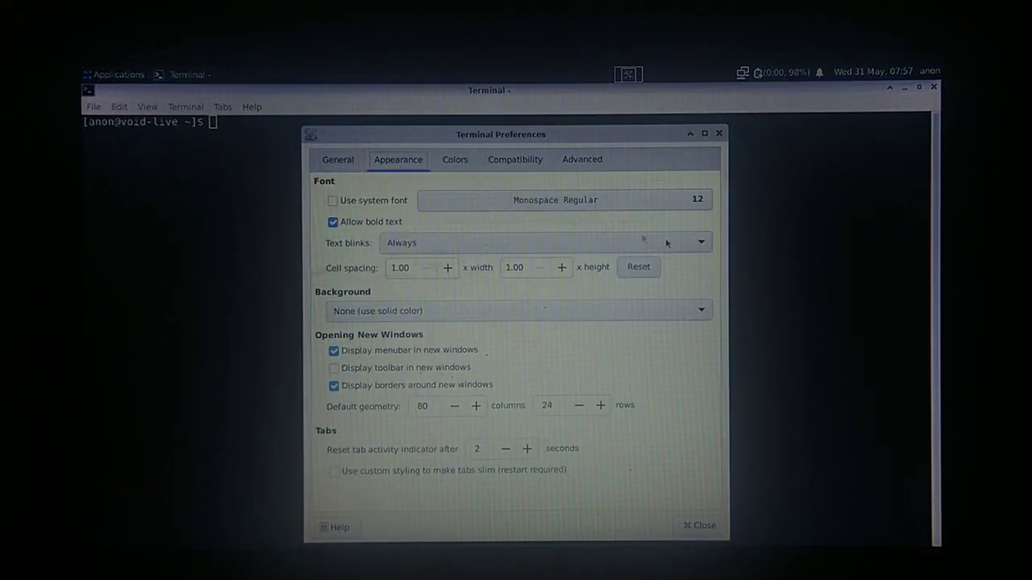
click(690, 201)
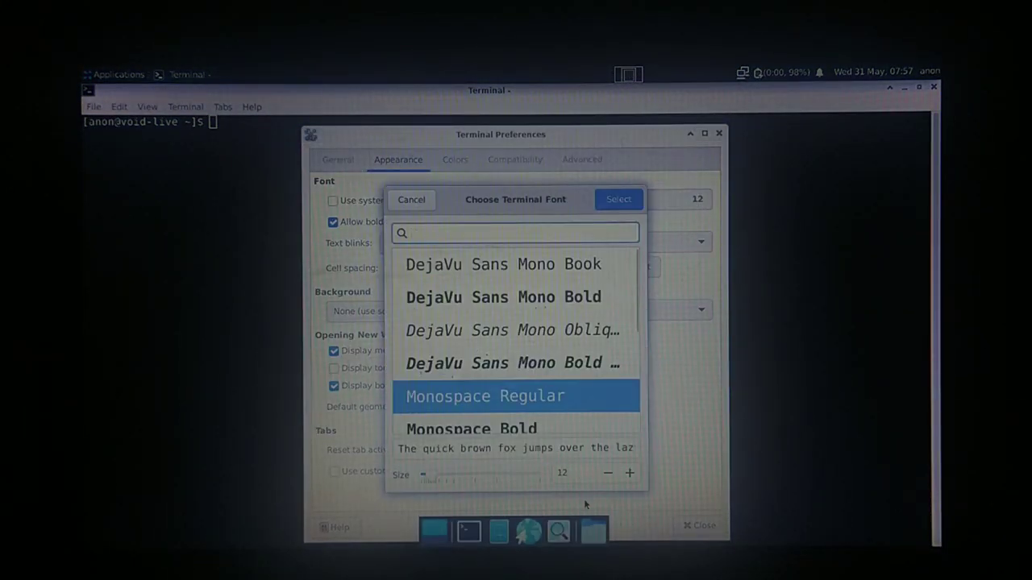
click(578, 474)
text(20)
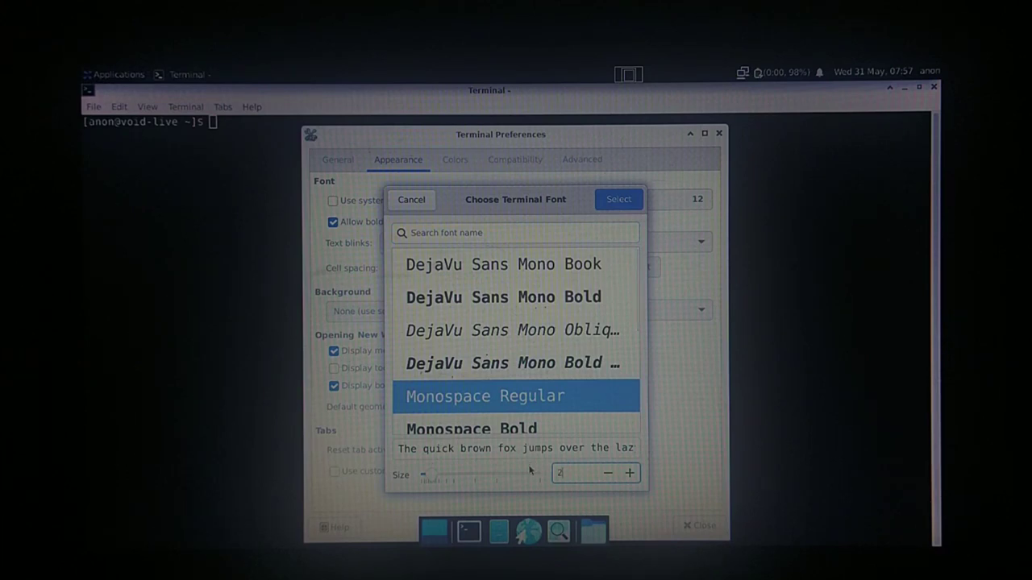
key(Return)
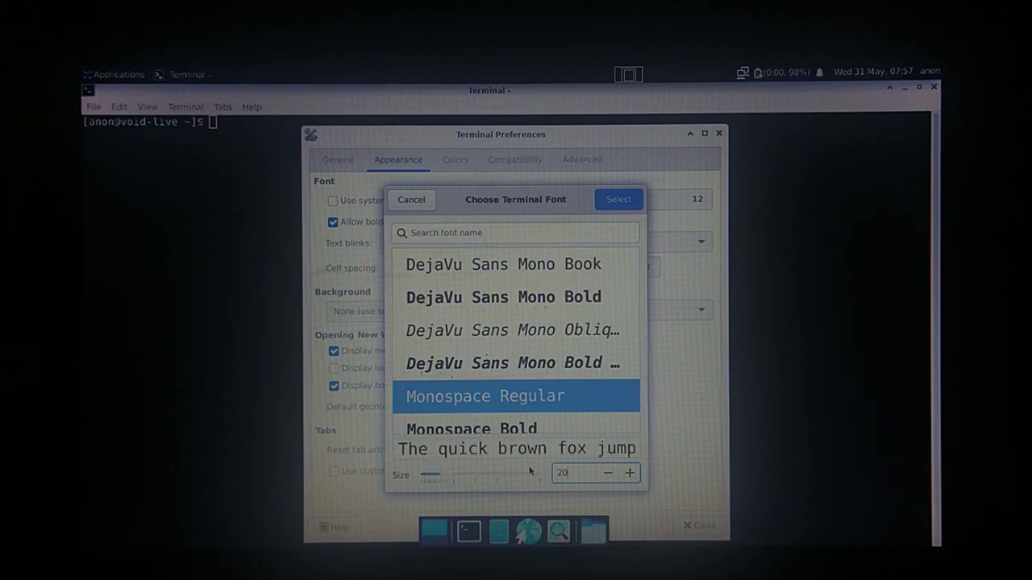
click(613, 207)
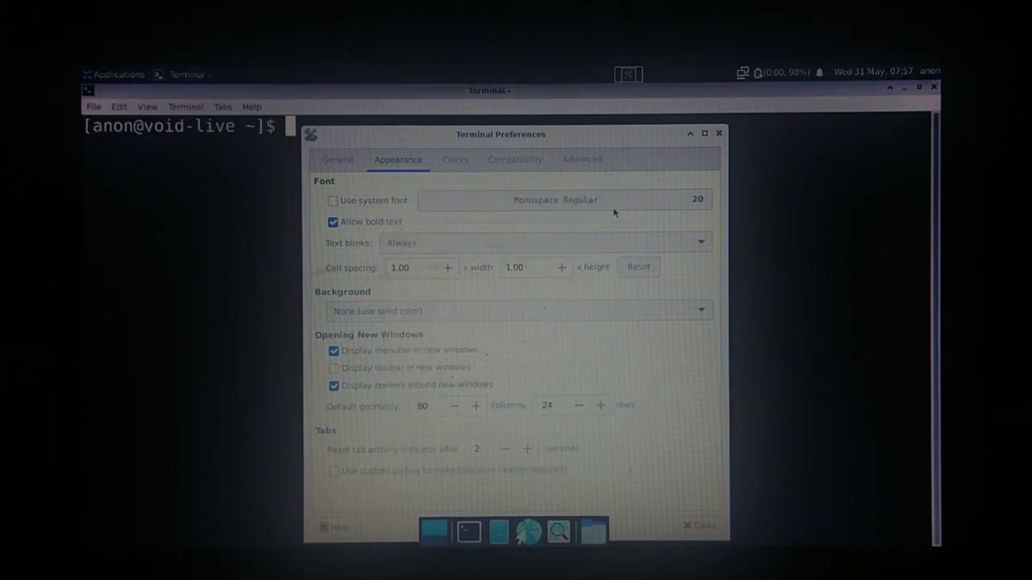
click(713, 527)
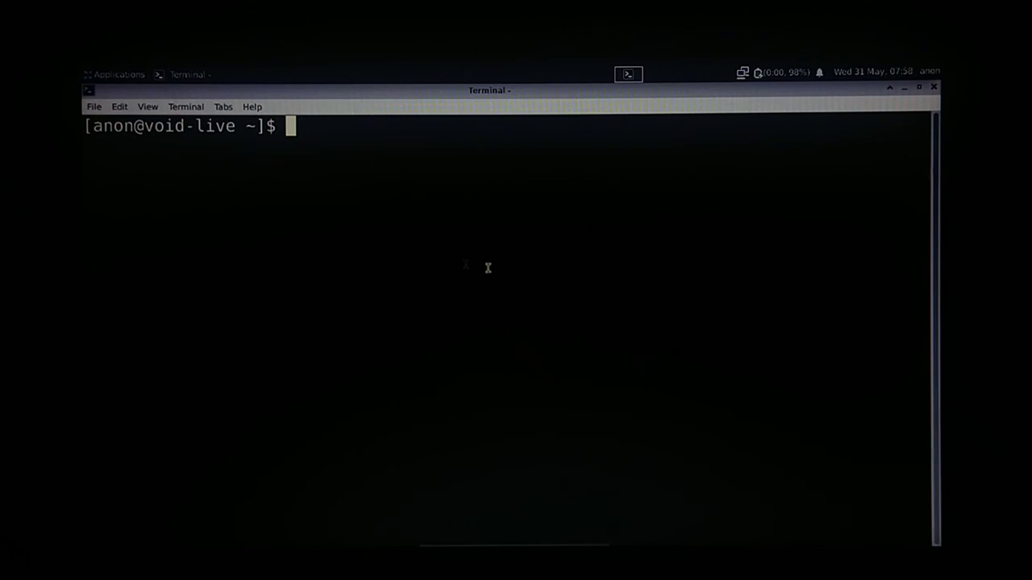
click(119, 76)
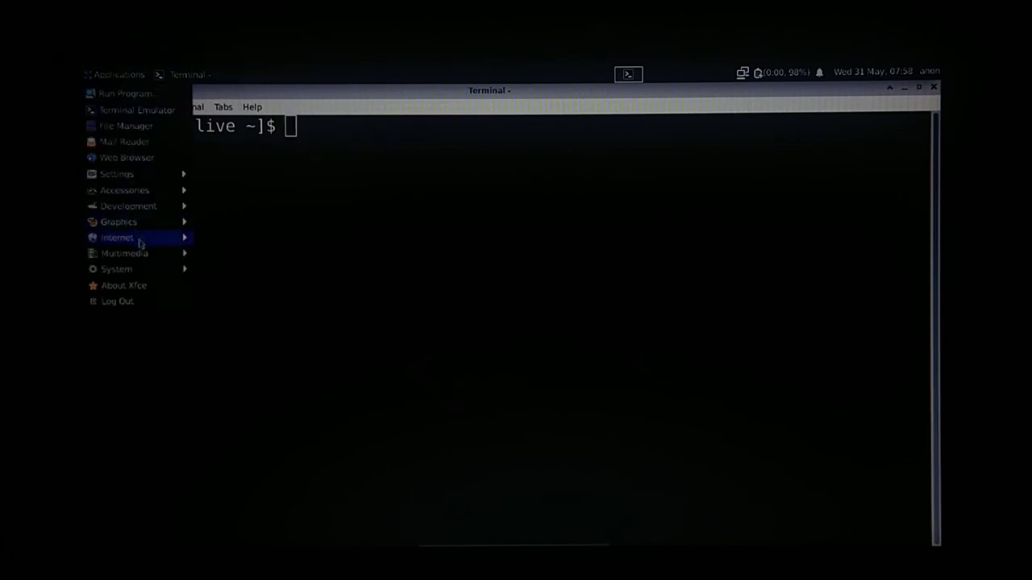
mouse_move(143, 269)
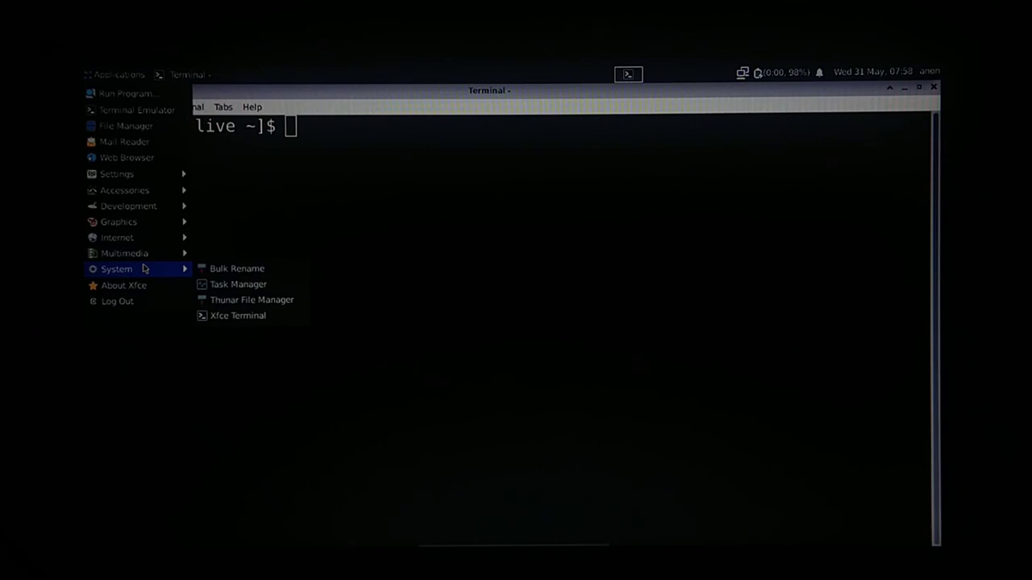
click(324, 172)
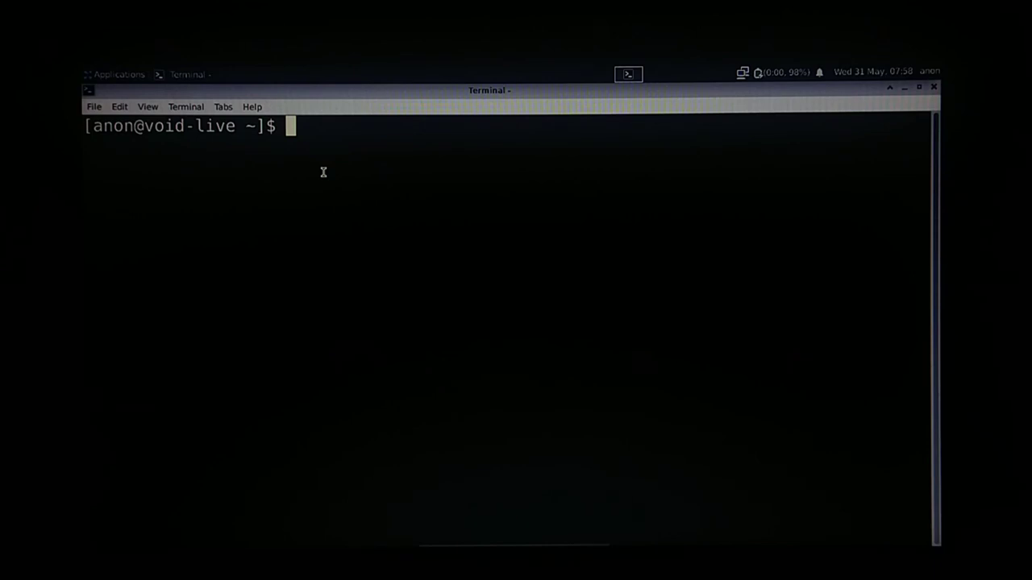
Run sudo xbps-install -Su, then update xbps itself with sudo xbps-install -u xbps.
text(sudo )
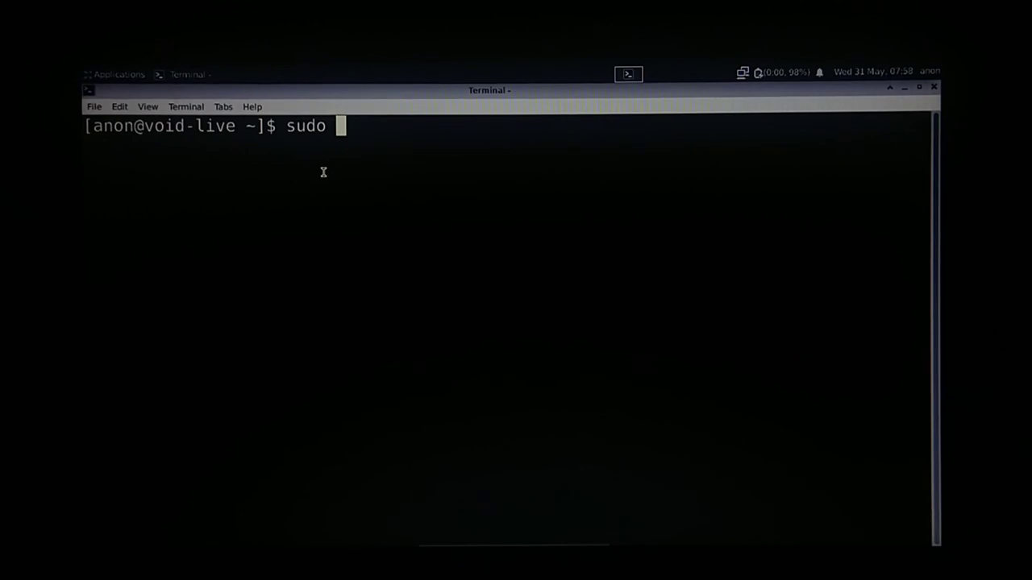
text(xbps)
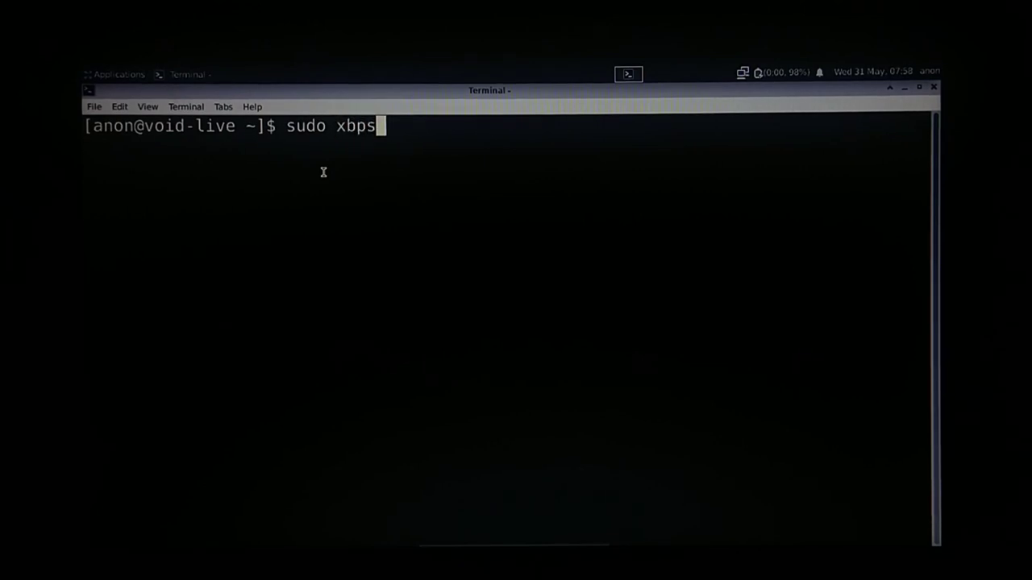
text(-insta)
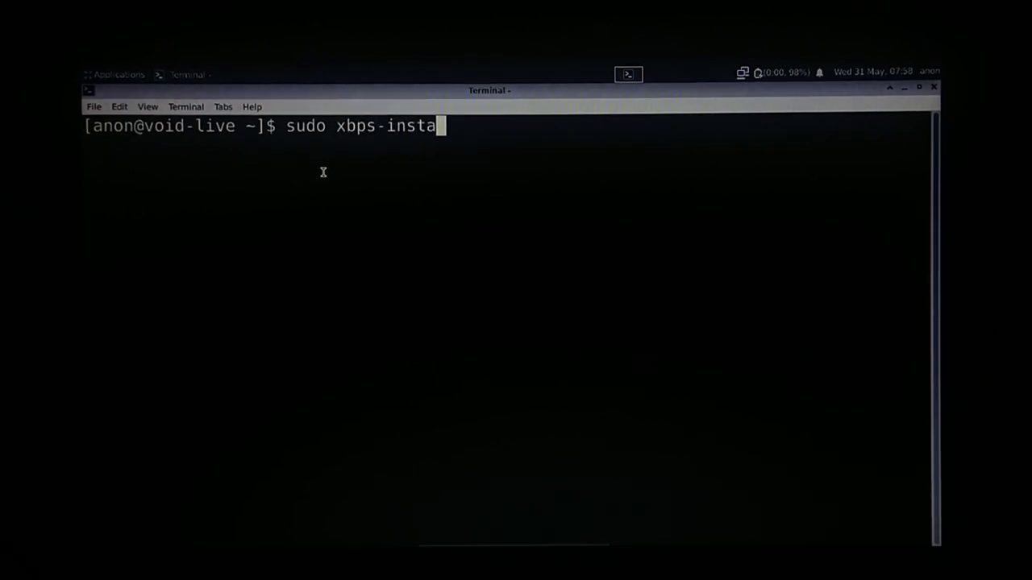
text(ll -)
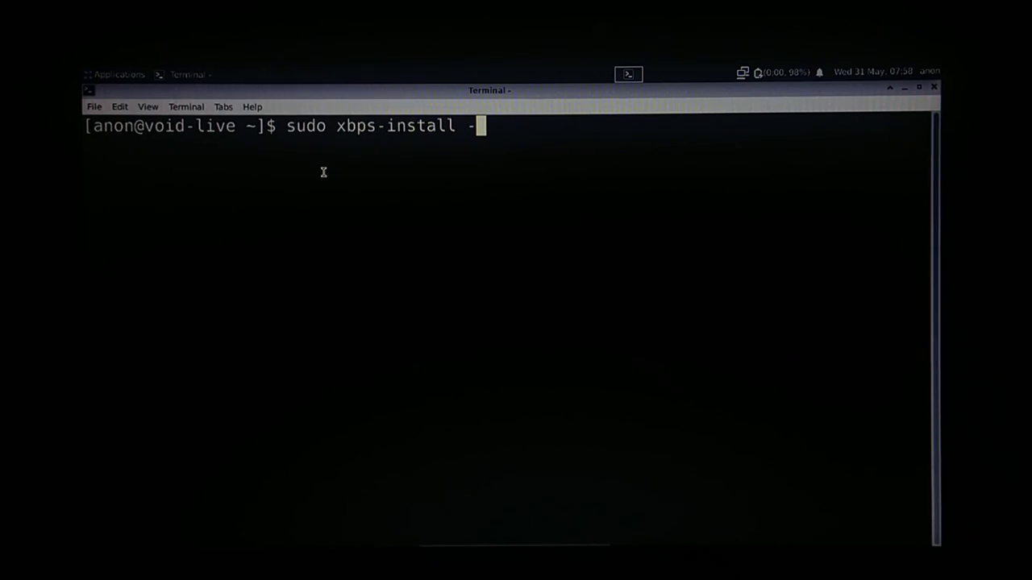
text(Su)
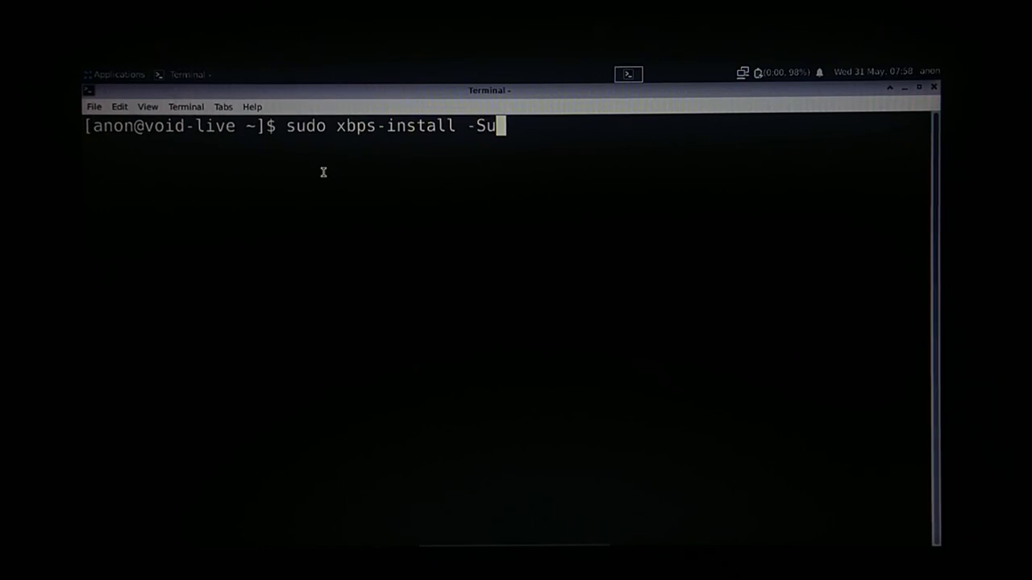
key(Return)
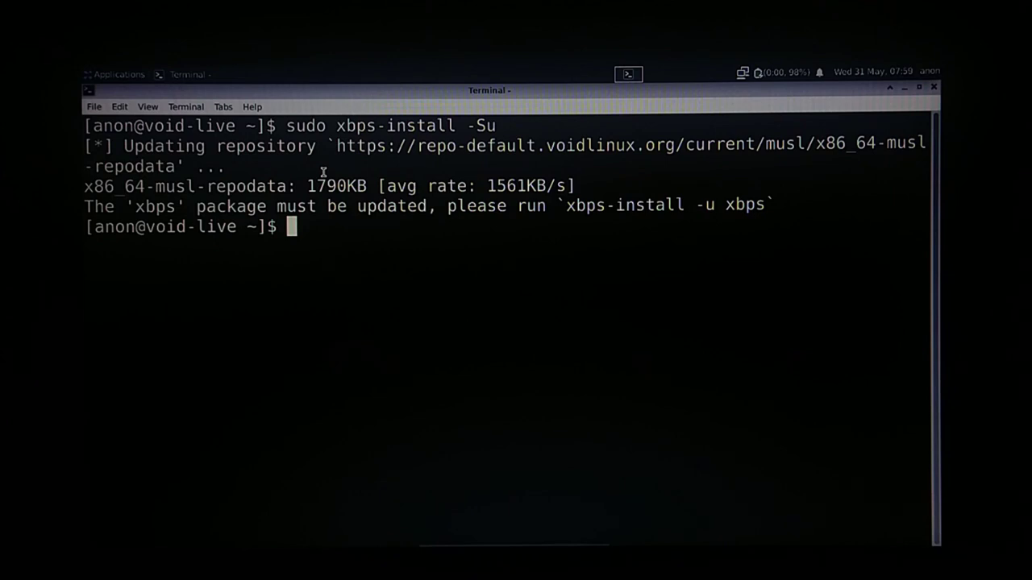
text(sudo x)
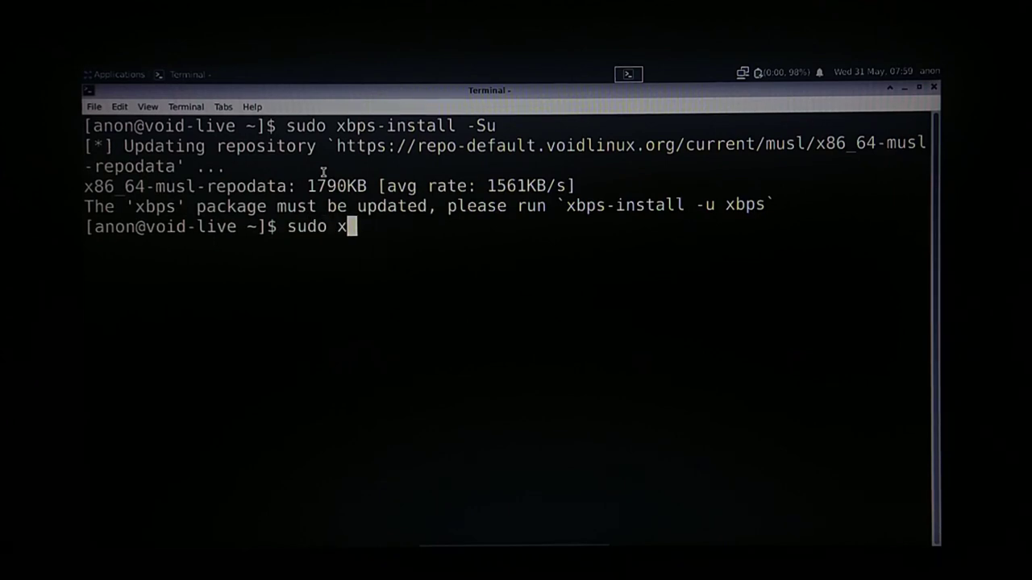
text(bps-inst)
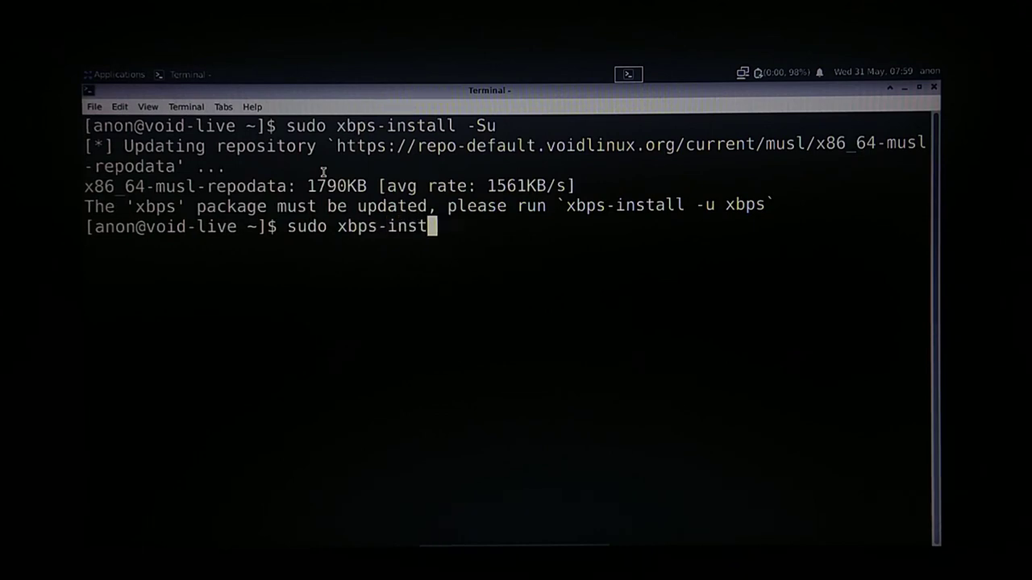
text(all -)
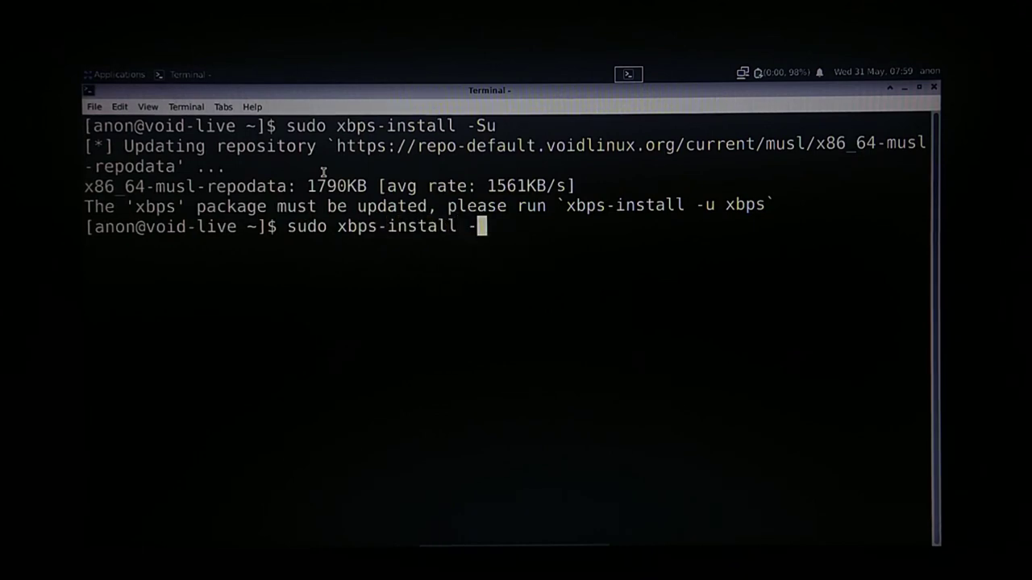
text(u xbps)
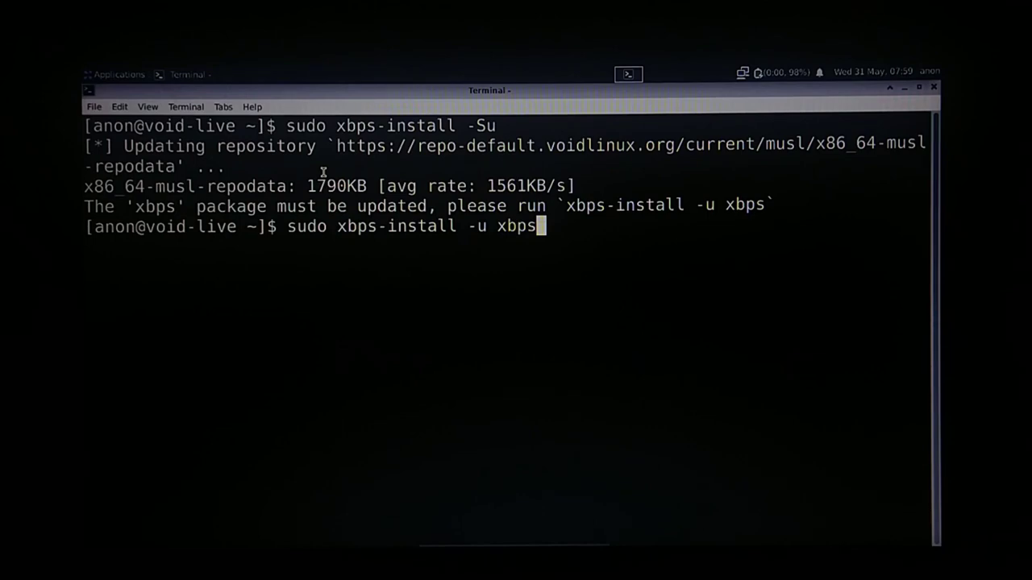
key(Return)
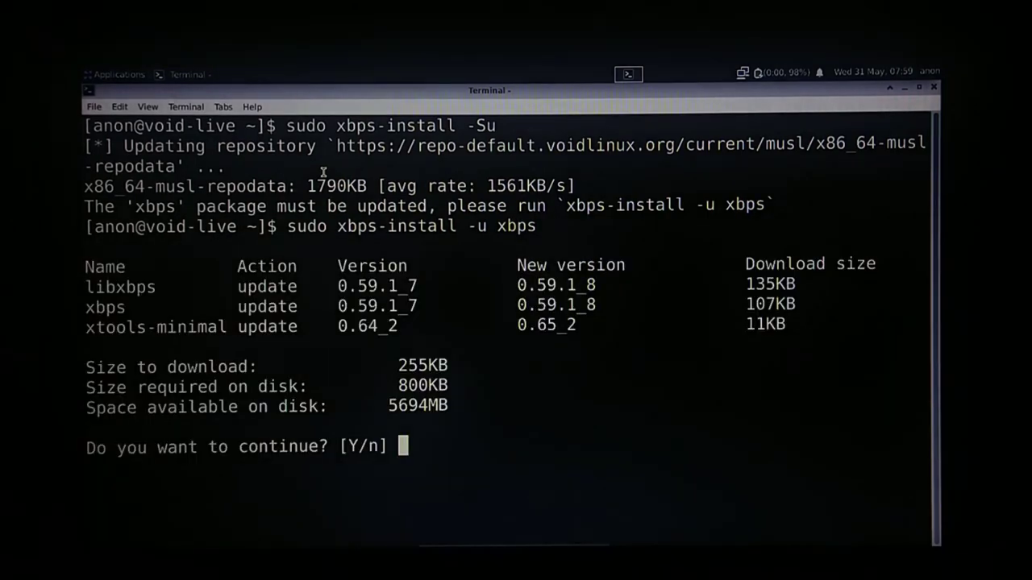
key(Return)
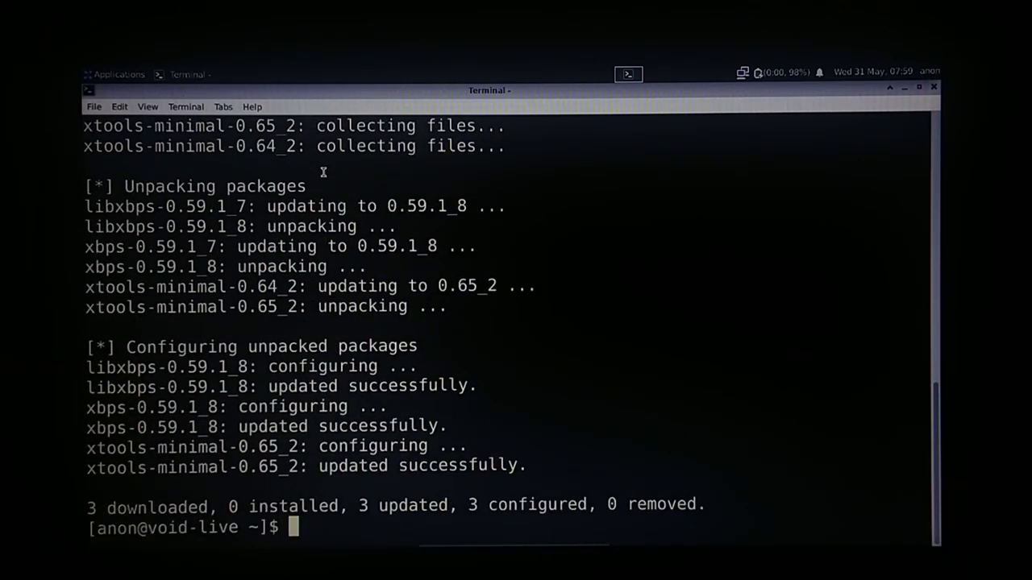
key(Up)
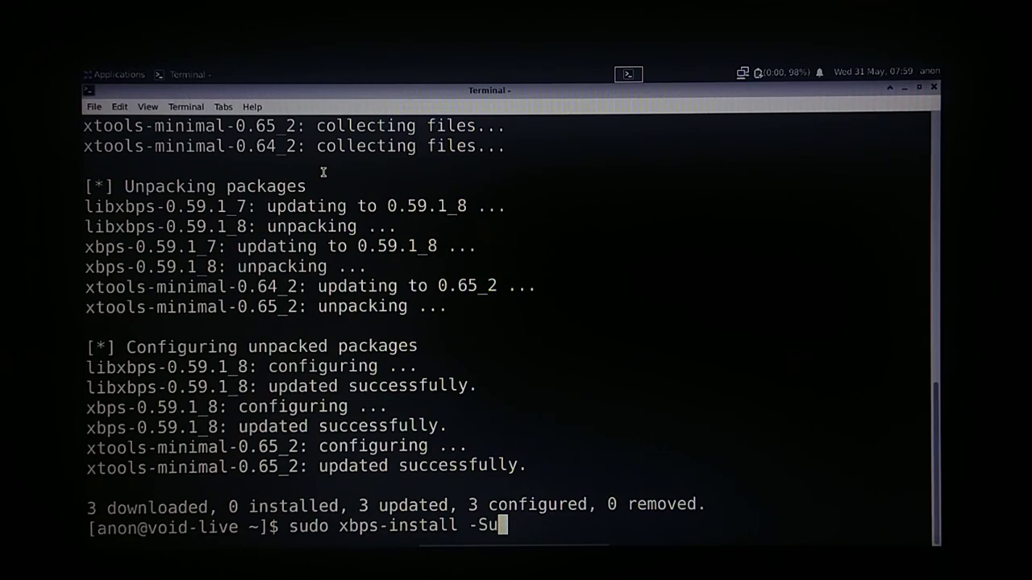
Rerun the full system update: 306 packages downloaded, 9 installed, 297 updated.
key(Return)
key(Return)
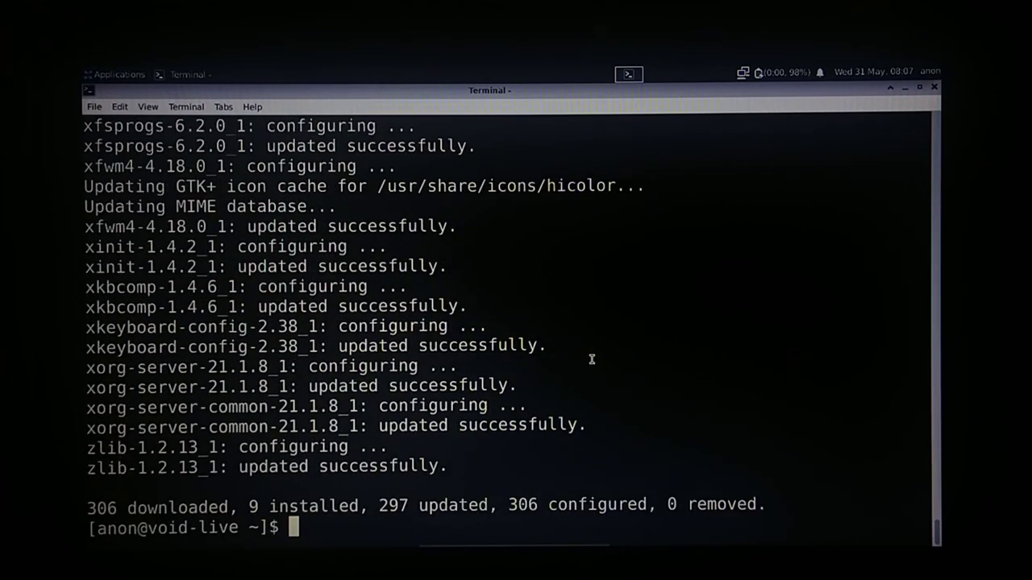
text(s)
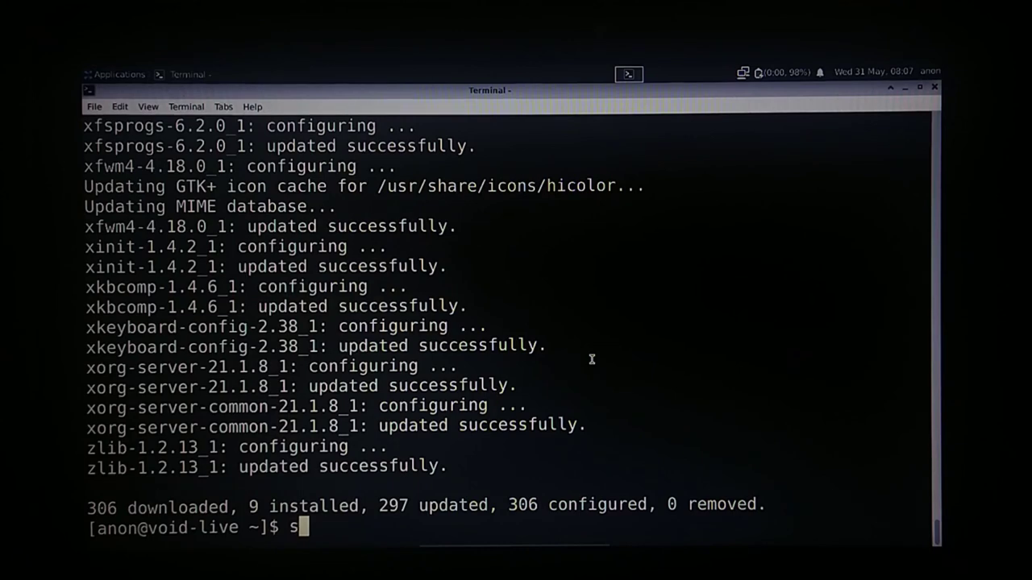
text(udo xbps)
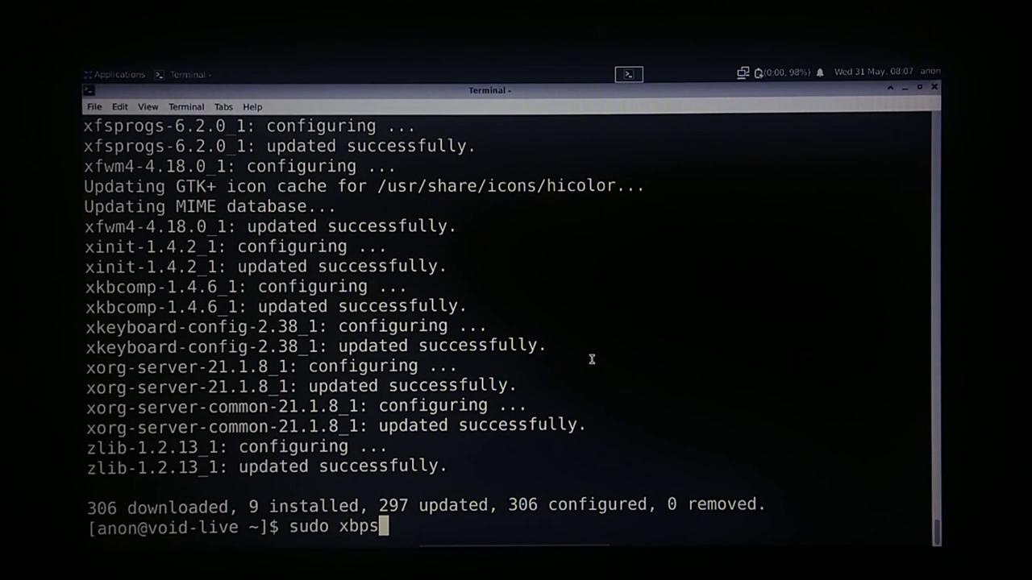
text(-install )
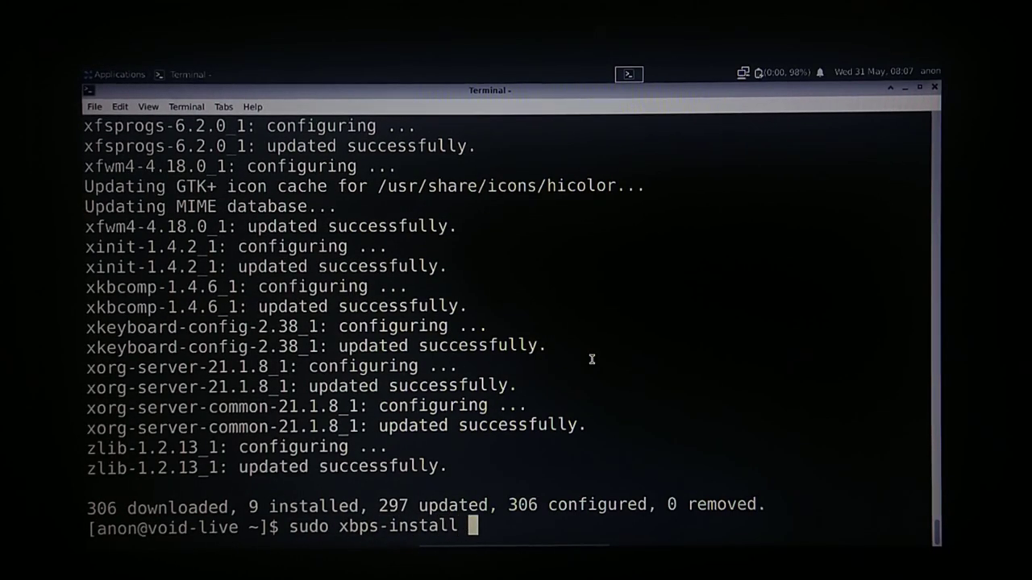
text(gparted )
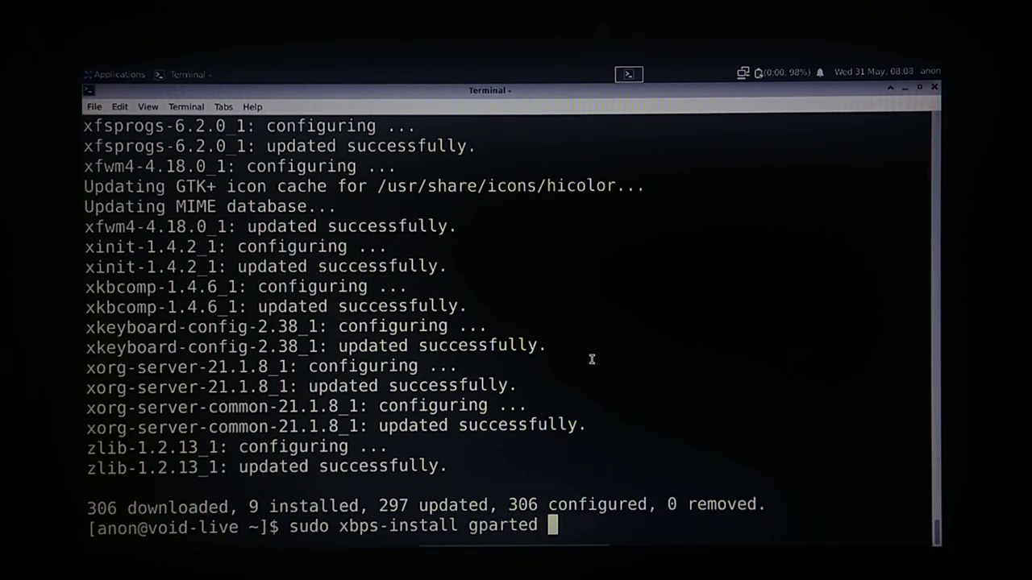
text(ssr)
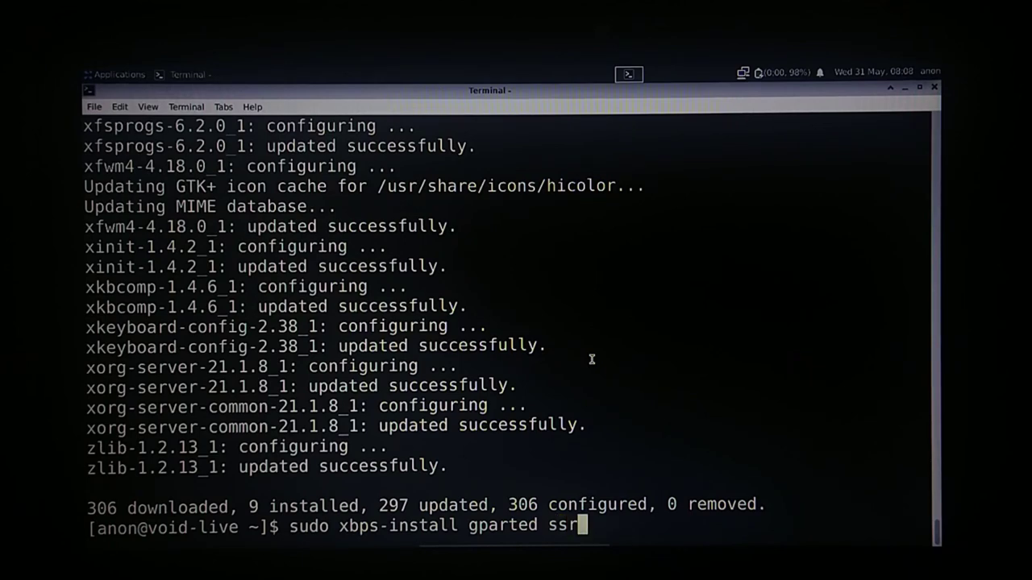
Install gparted and ssr via xbps-install, then clear the screen and run history.
key(Return)
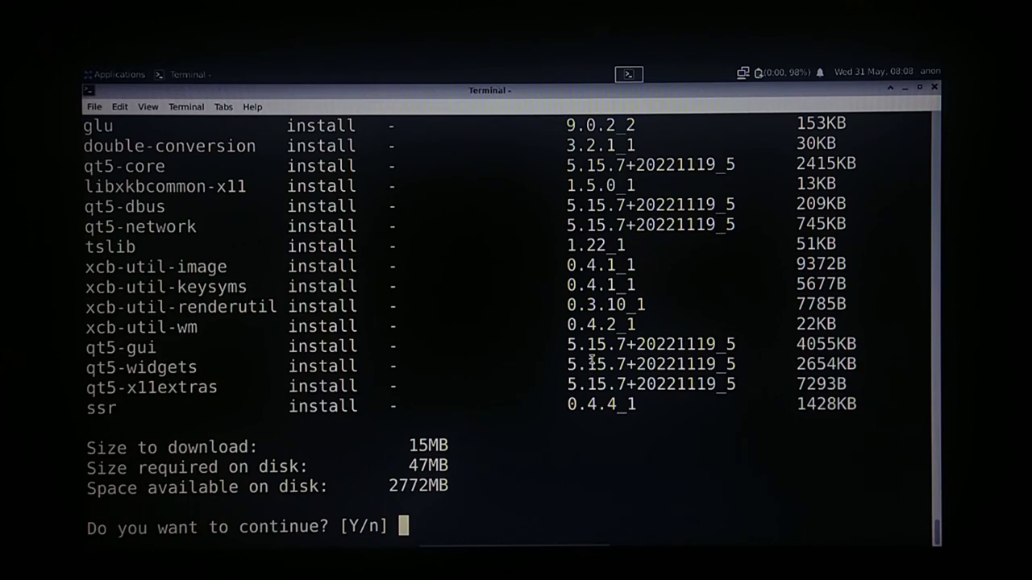
key(Return)
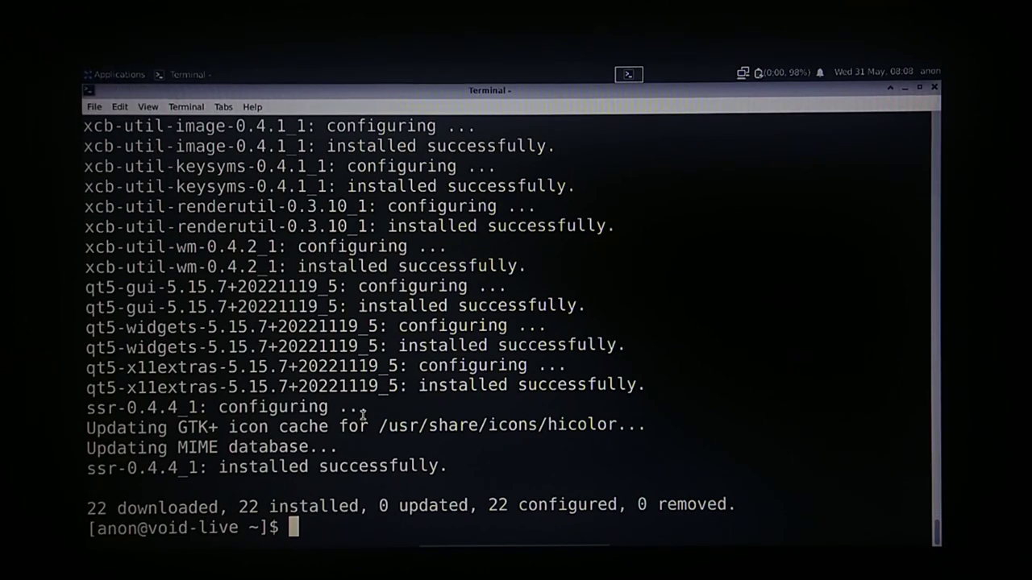
text(clear)
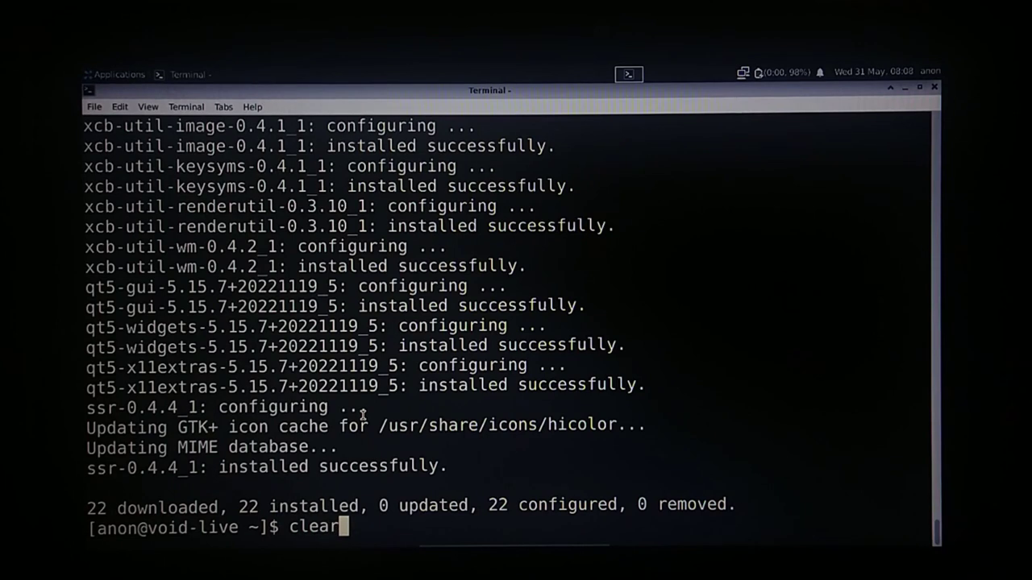
key(Return)
text(history)
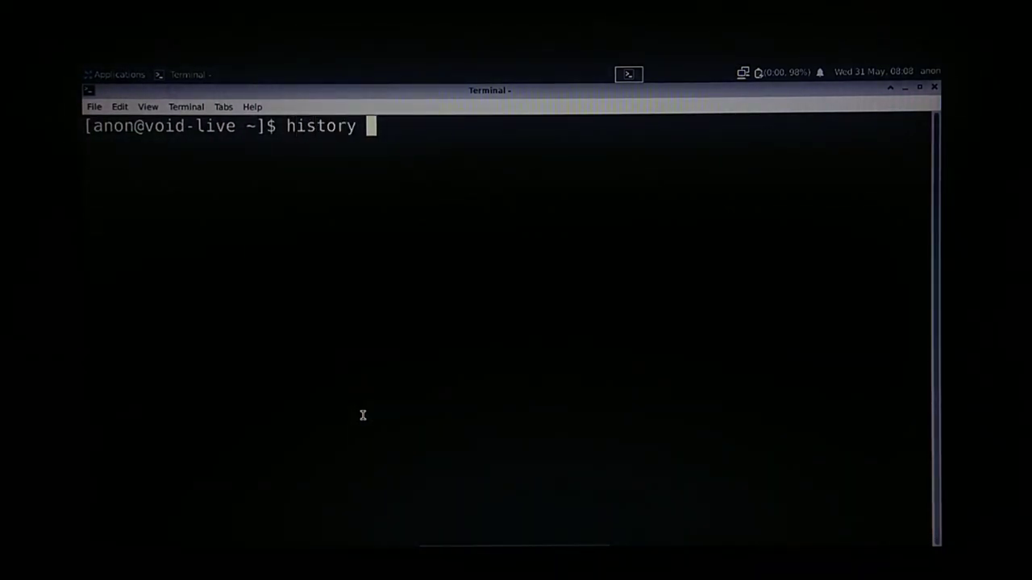
key(Return)
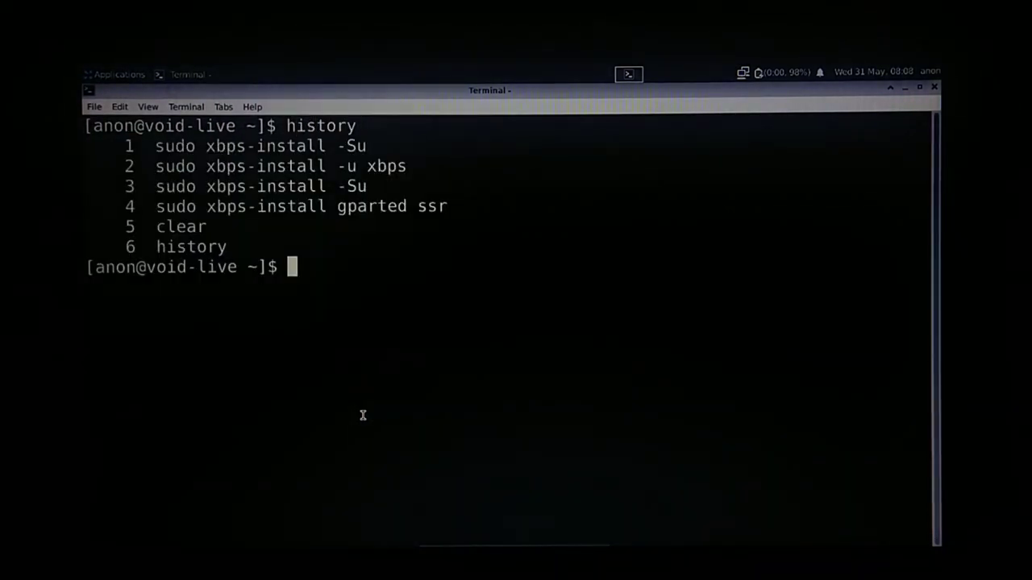
Launch SimpleScreenRecorder and set the capture frame rate to 15.
click(119, 75)
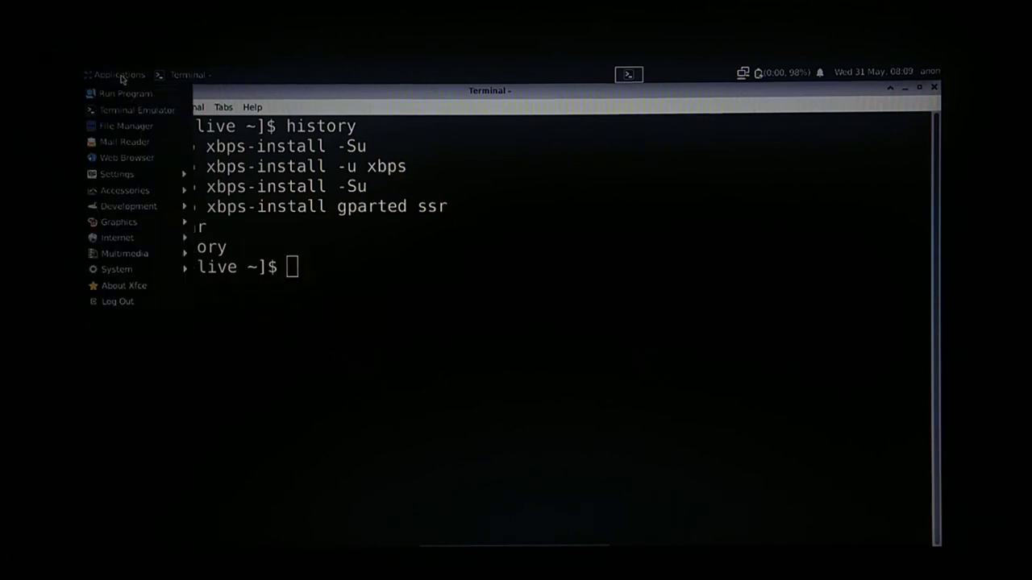
mouse_move(145, 254)
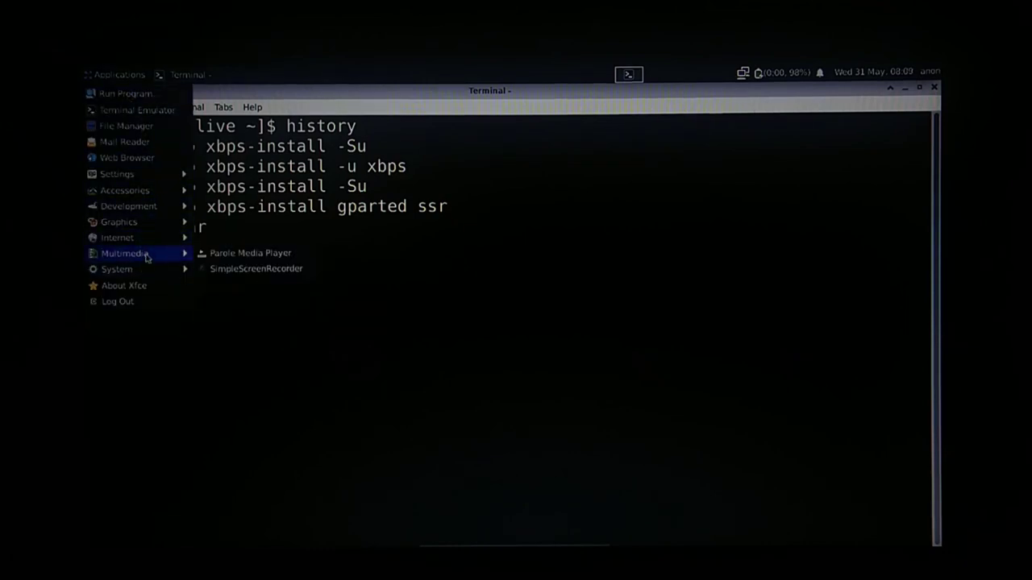
click(239, 267)
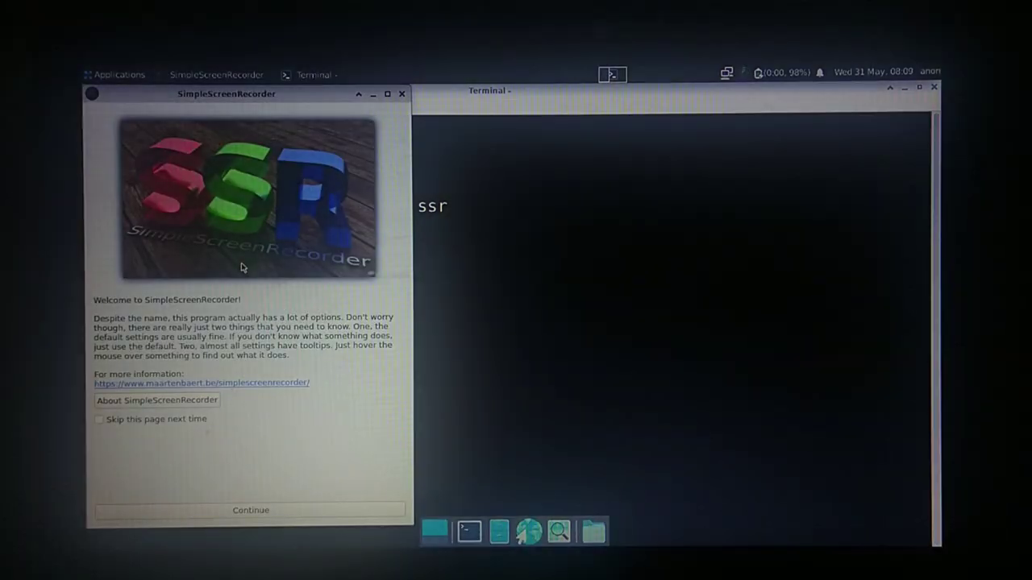
click(316, 512)
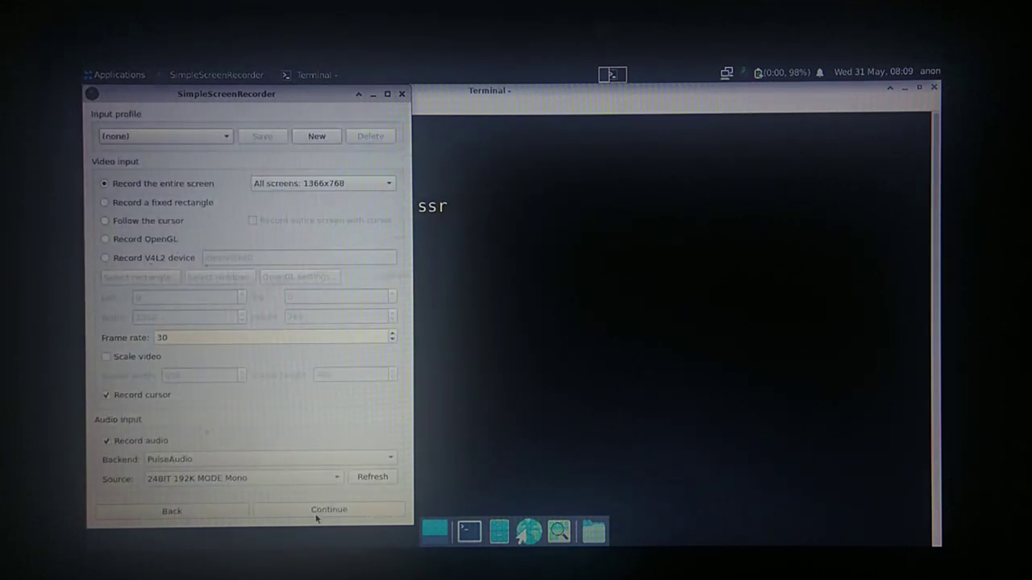
double_click(191, 340)
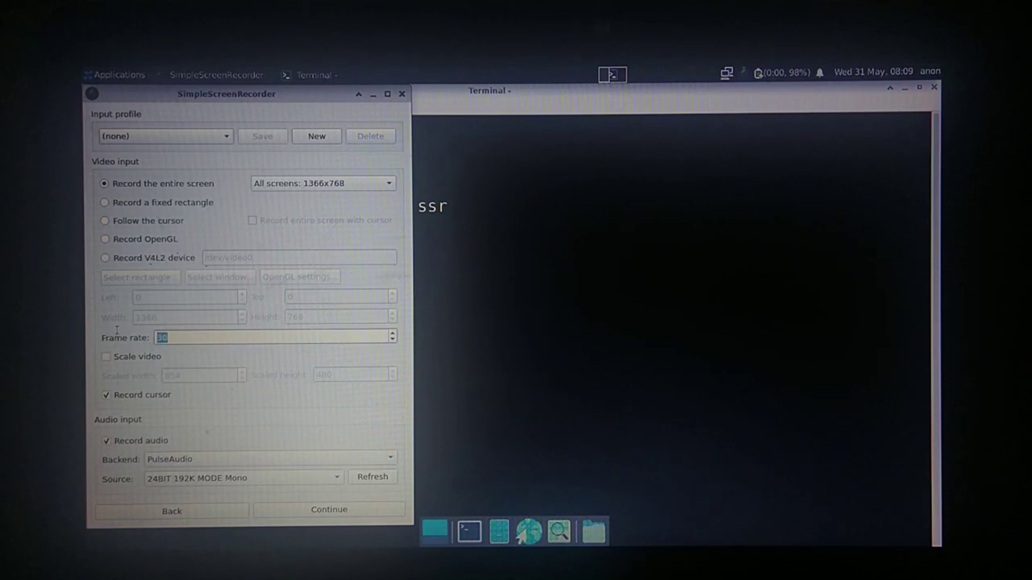
text(15)
click(322, 511)
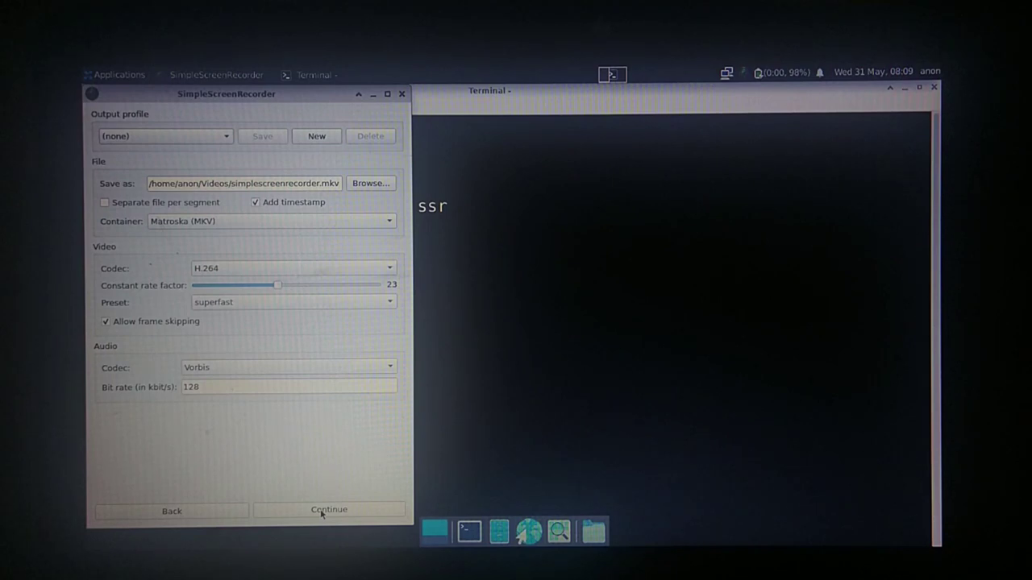
Start the live preview and begin recording the screen.
click(322, 511)
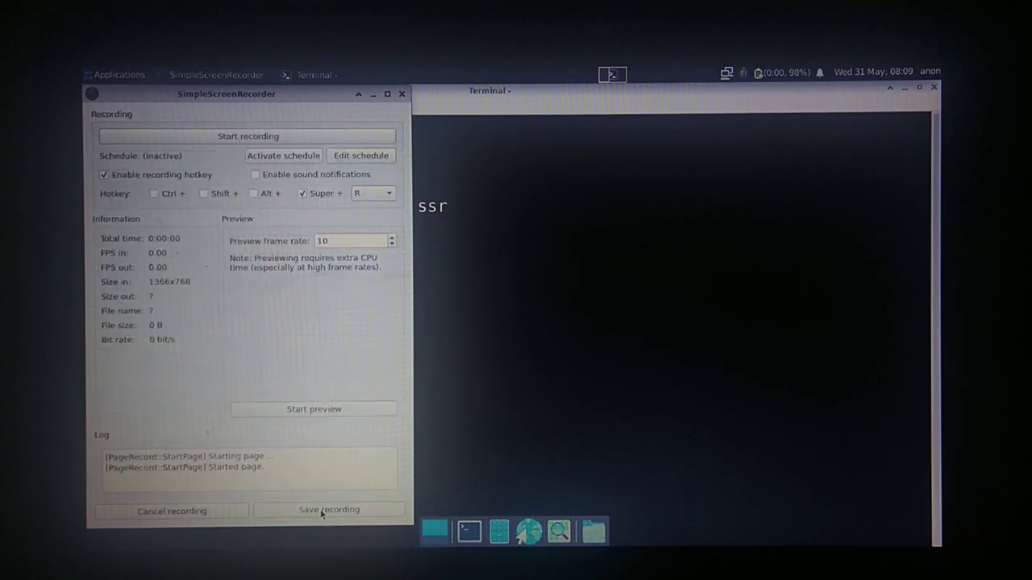
click(295, 410)
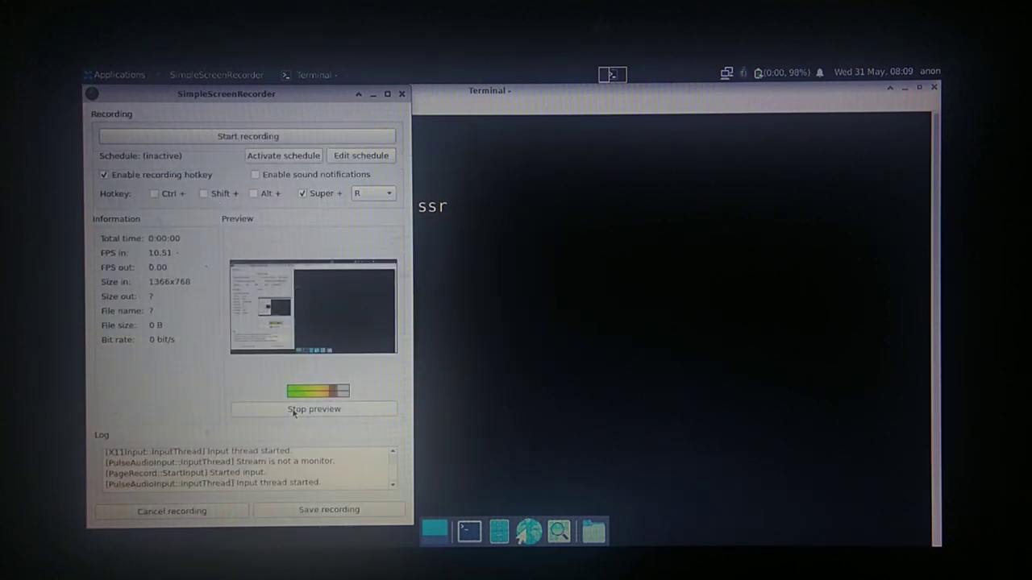
click(238, 137)
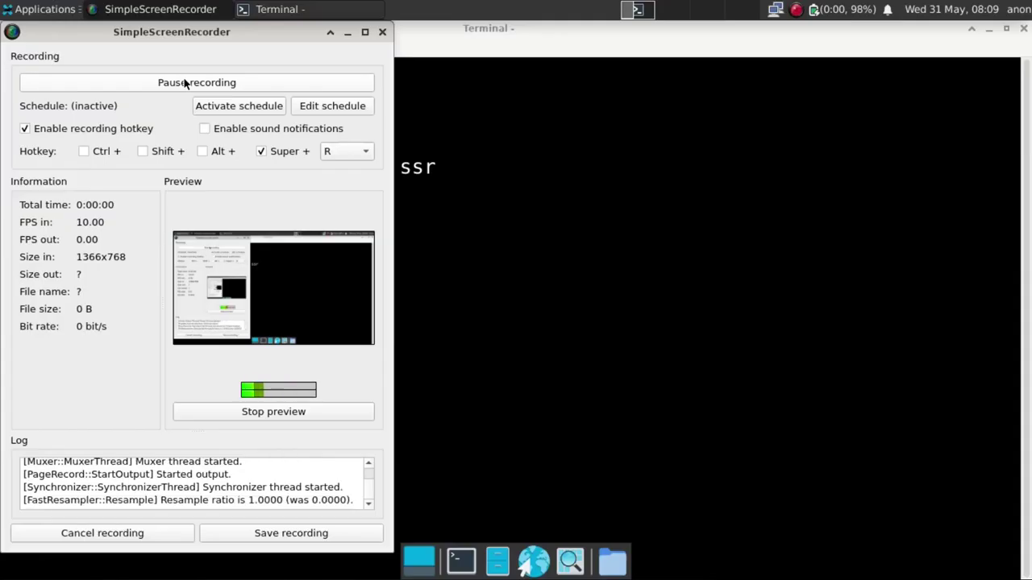
Minimize the recorder and launch GParted, authenticating with the administrator password.
click(347, 32)
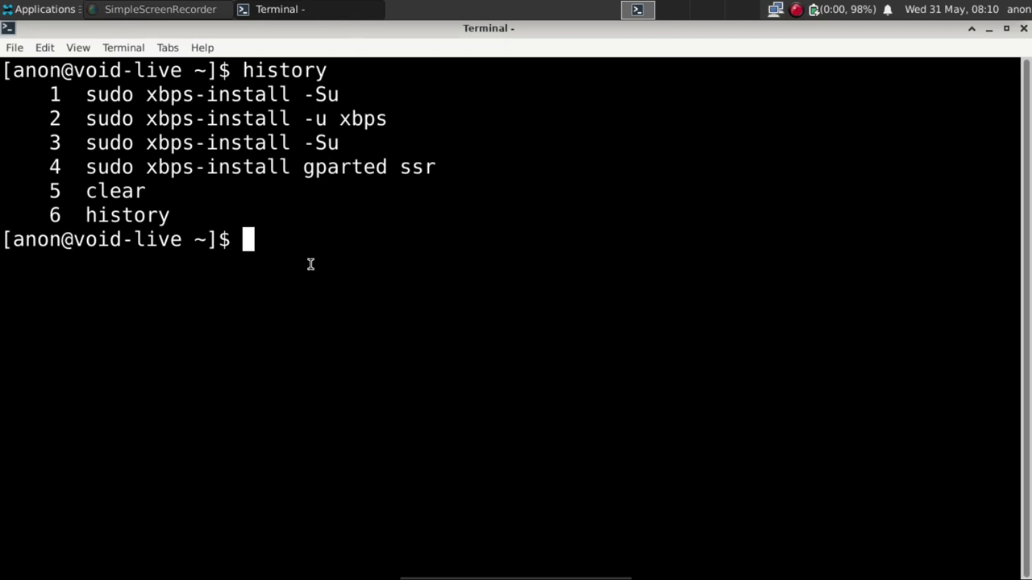
click(46, 9)
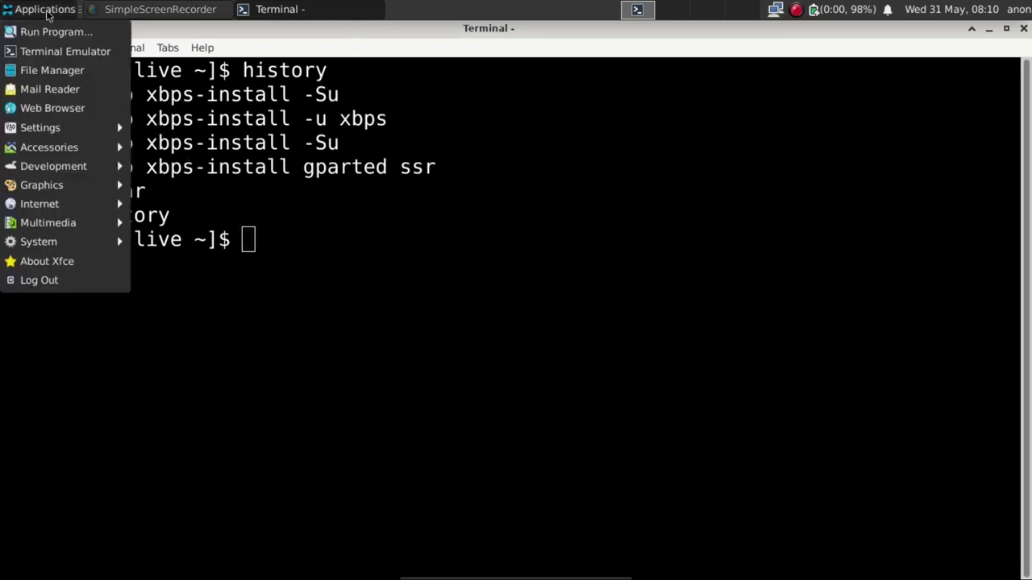
mouse_move(71, 246)
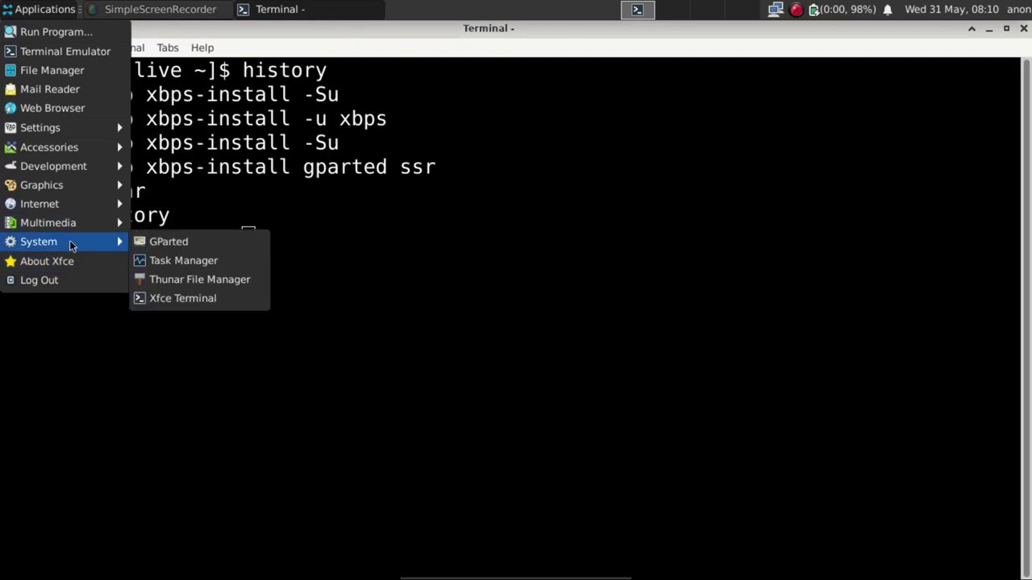
click(170, 249)
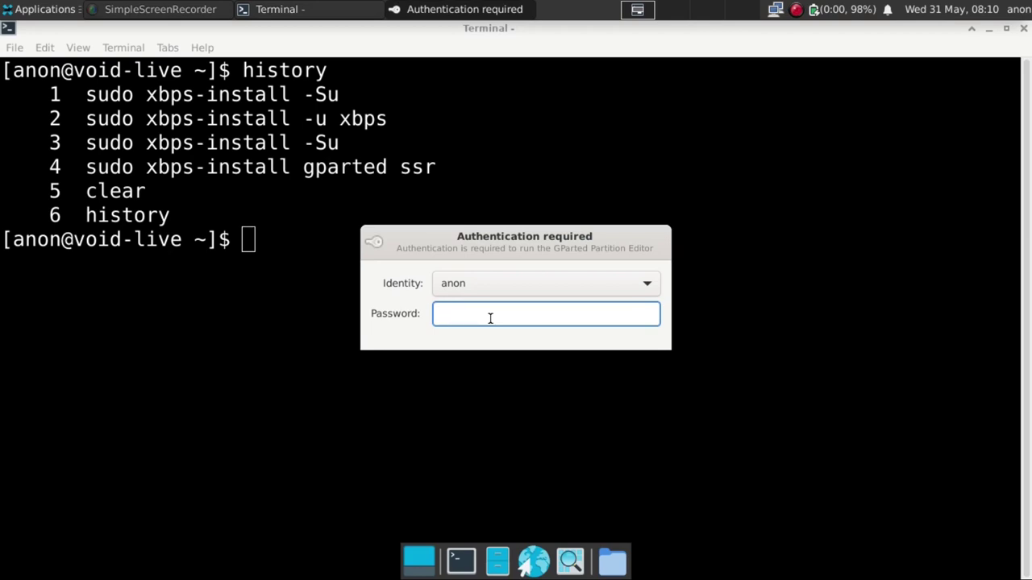
text(voidlinux)
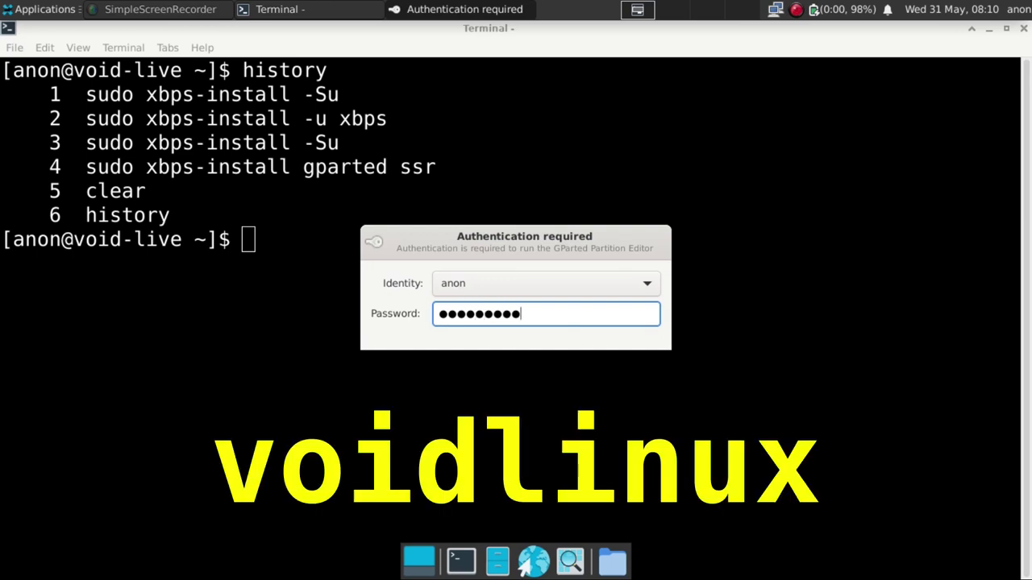
key(Return)
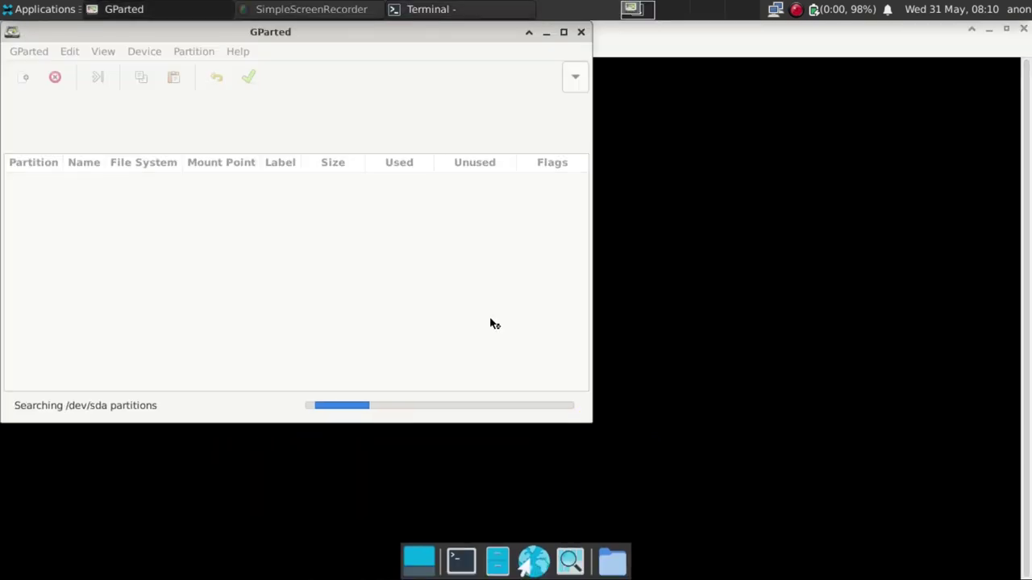
Maximize GParted, enable Device Information, and check /dev/sdc before returning to /dev/sda.
click(562, 32)
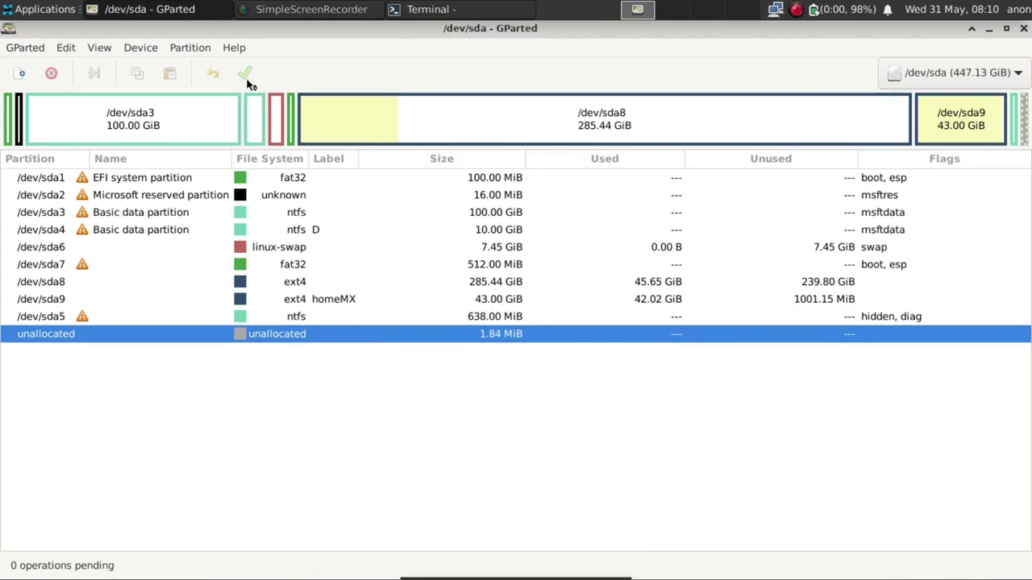
click(98, 50)
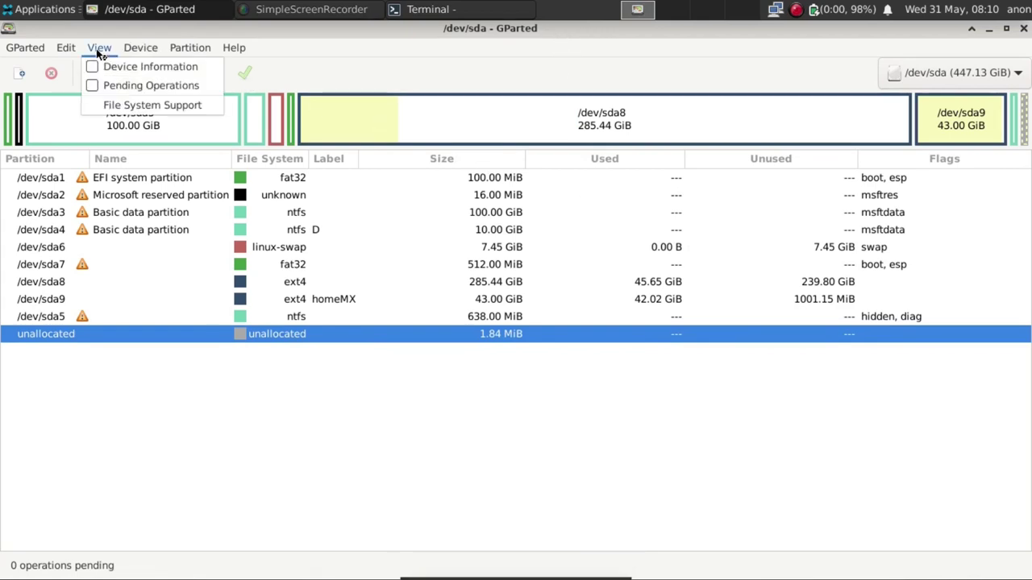
click(95, 69)
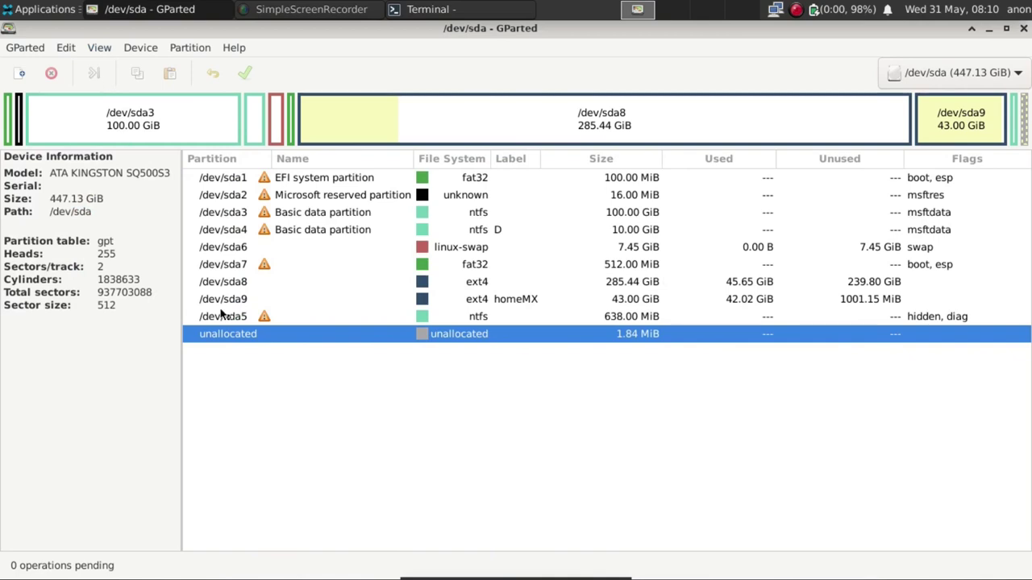
click(949, 78)
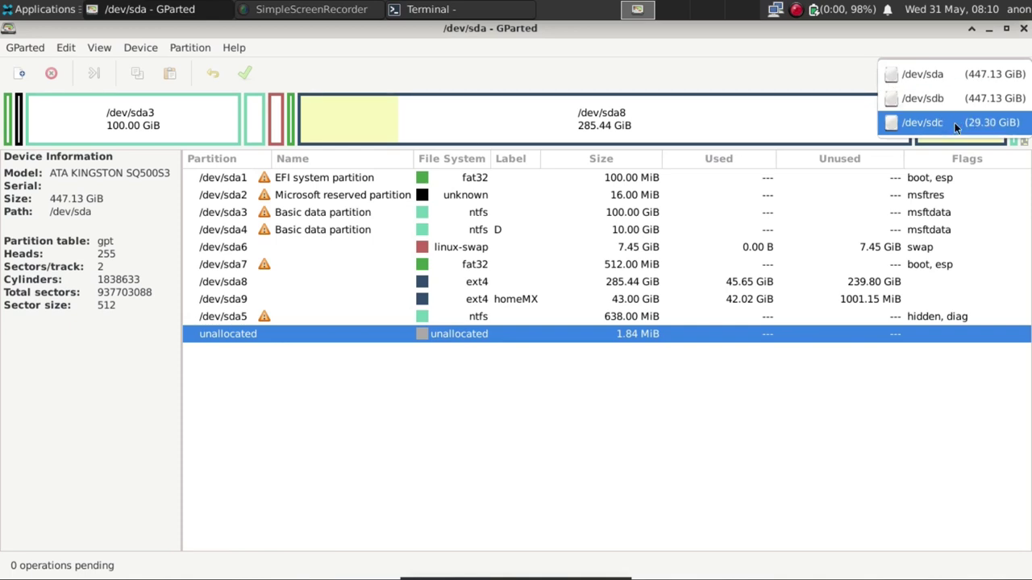
click(954, 122)
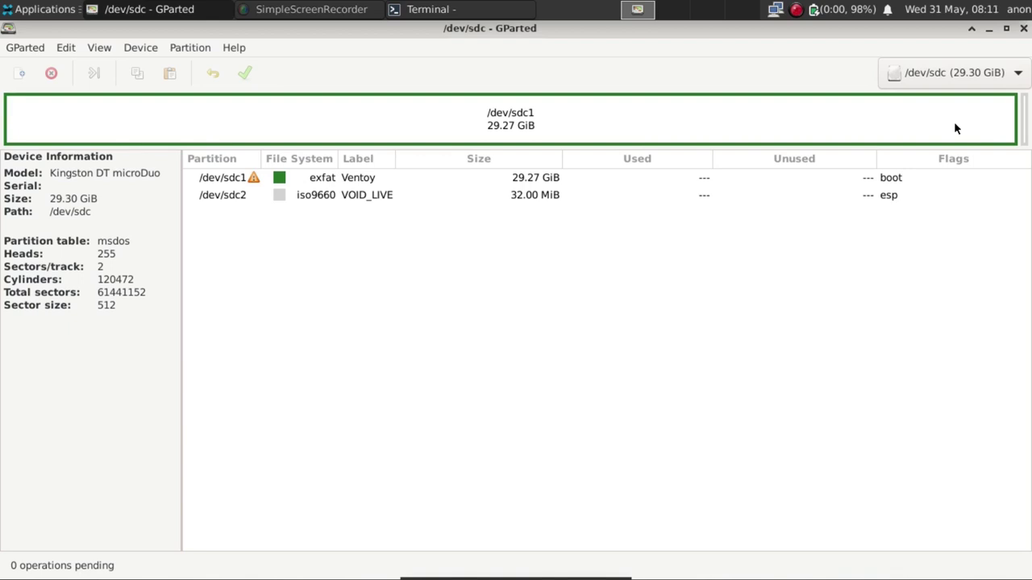
click(949, 73)
click(949, 73)
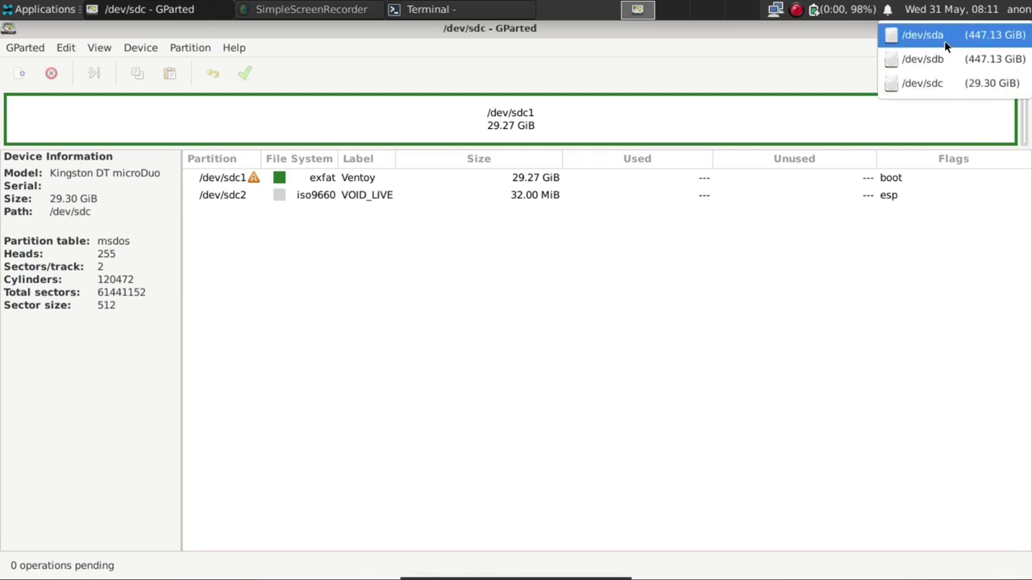
click(923, 37)
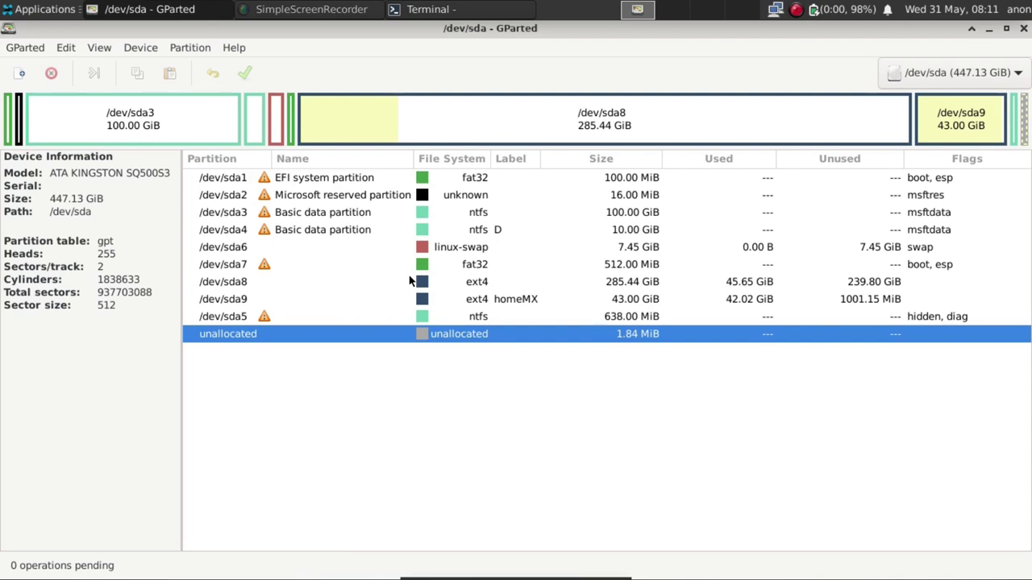
Inspect /dev/sda6 and /dev/sda9, glance at /dev/sdb, then select /dev/sda7.
click(266, 250)
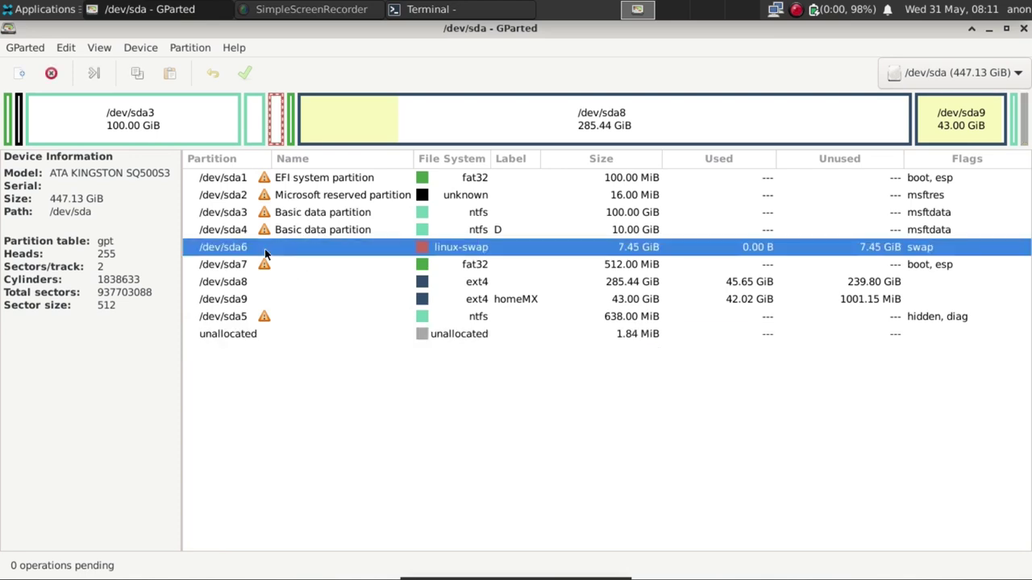
click(263, 300)
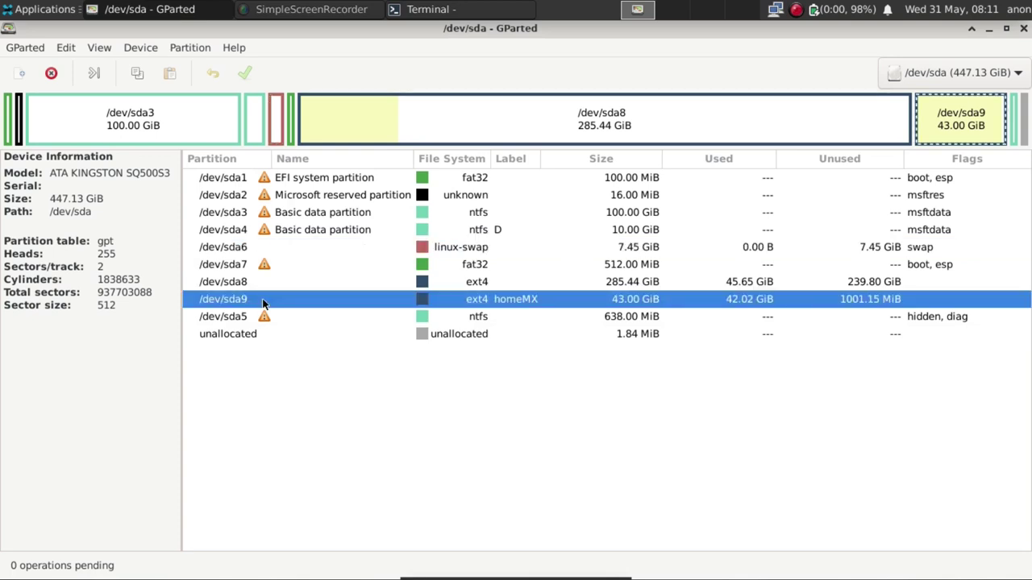
click(918, 72)
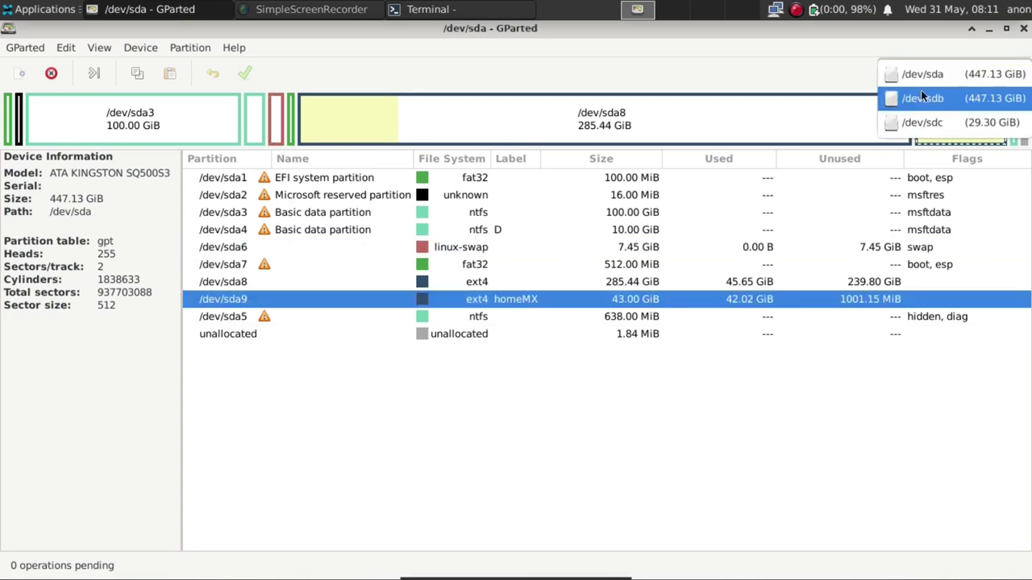
click(924, 98)
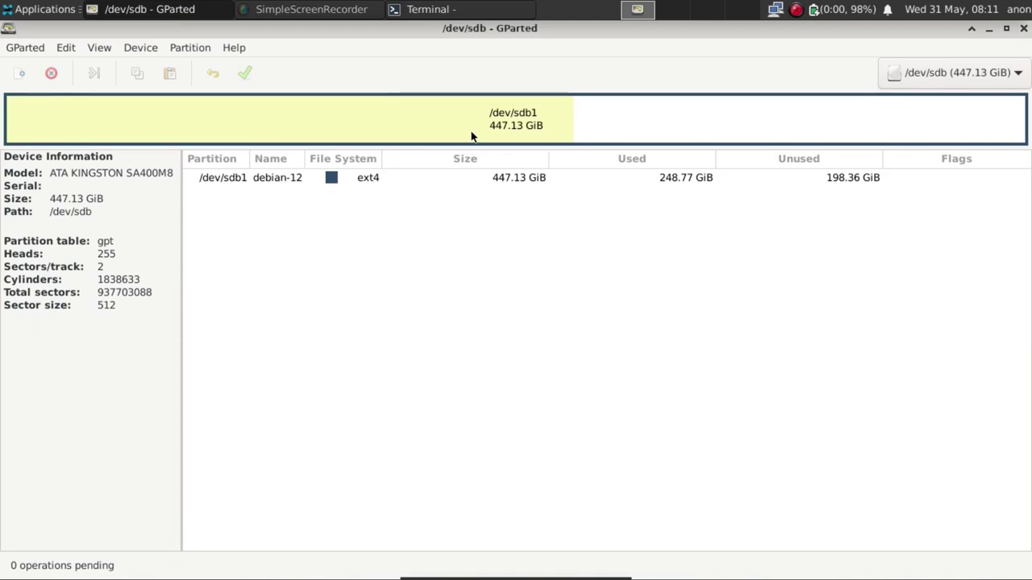
click(917, 72)
click(922, 51)
click(295, 264)
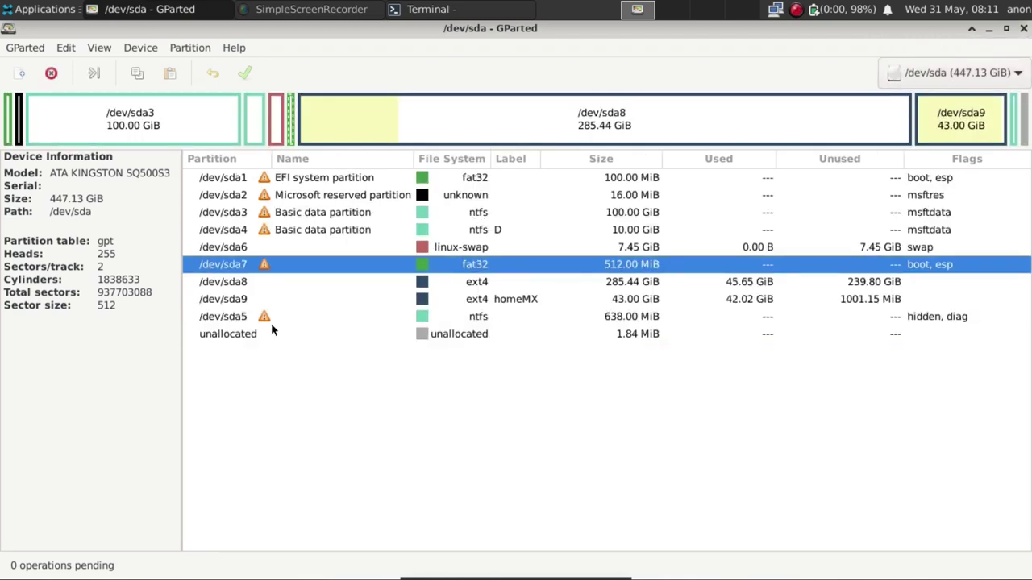
Queue deletion of /dev/sda9, /dev/sda8, /dev/sda7 and the /dev/sda6 swap partition.
click(243, 306)
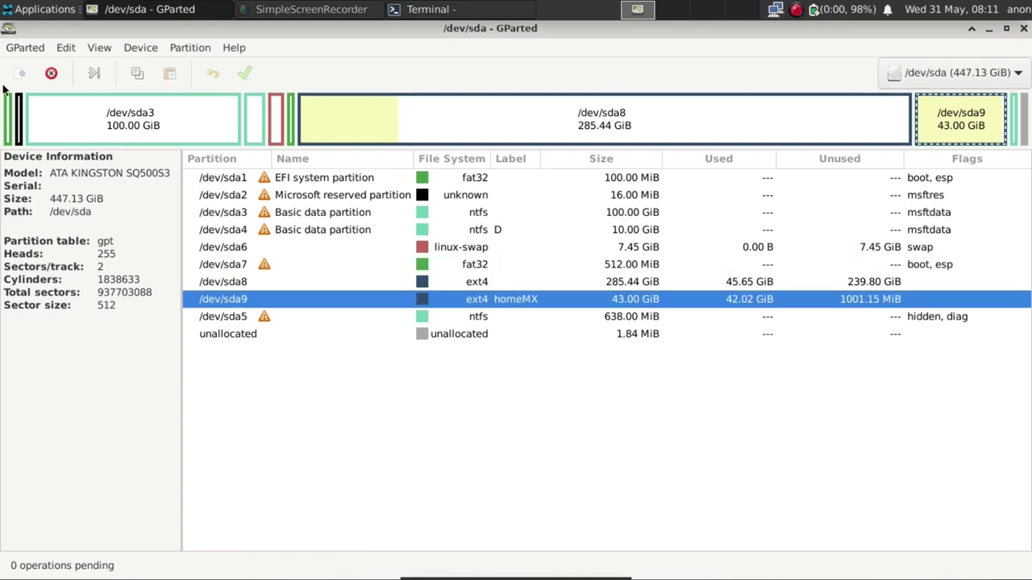
click(51, 73)
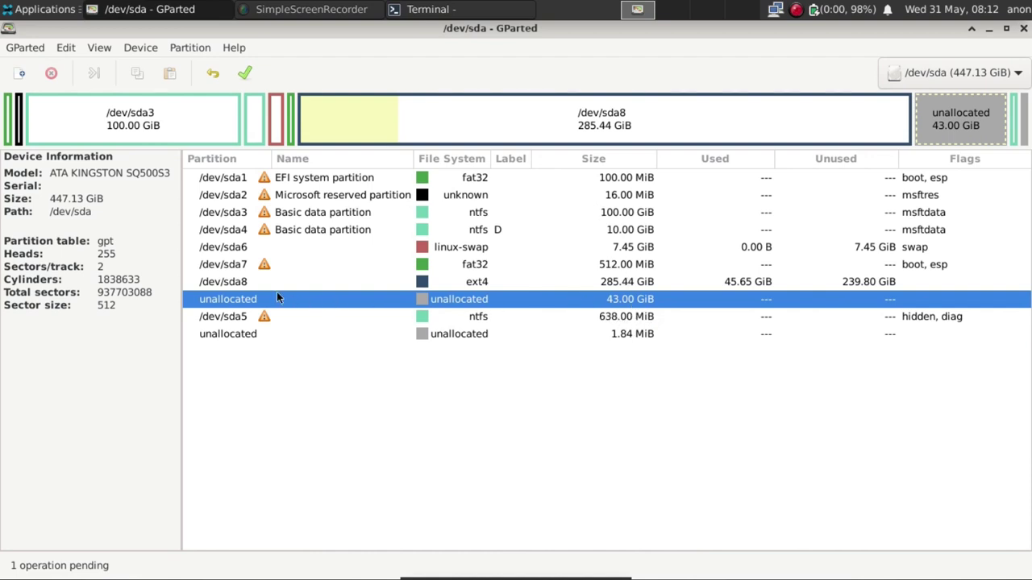
click(229, 284)
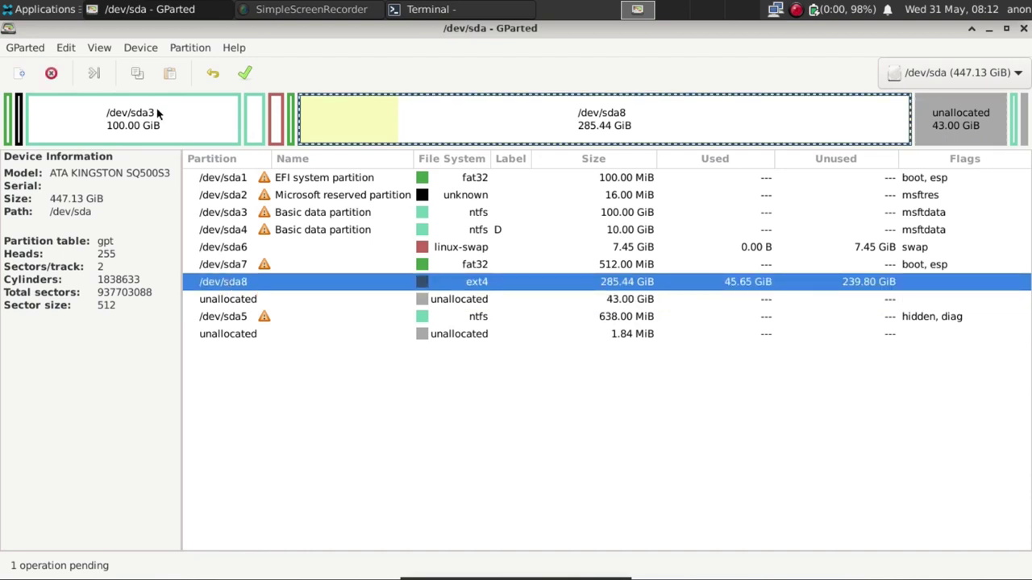
click(50, 74)
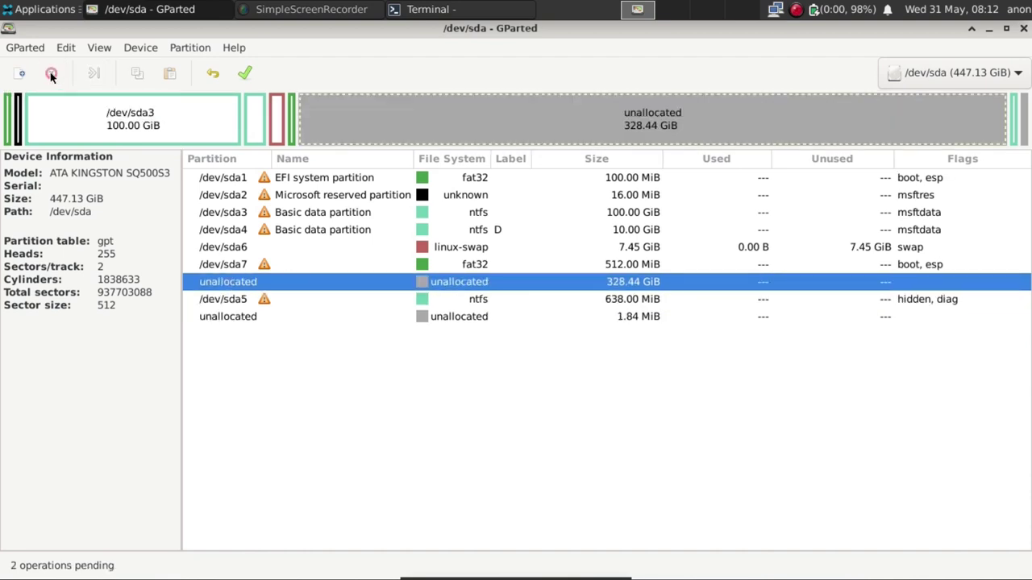
click(242, 266)
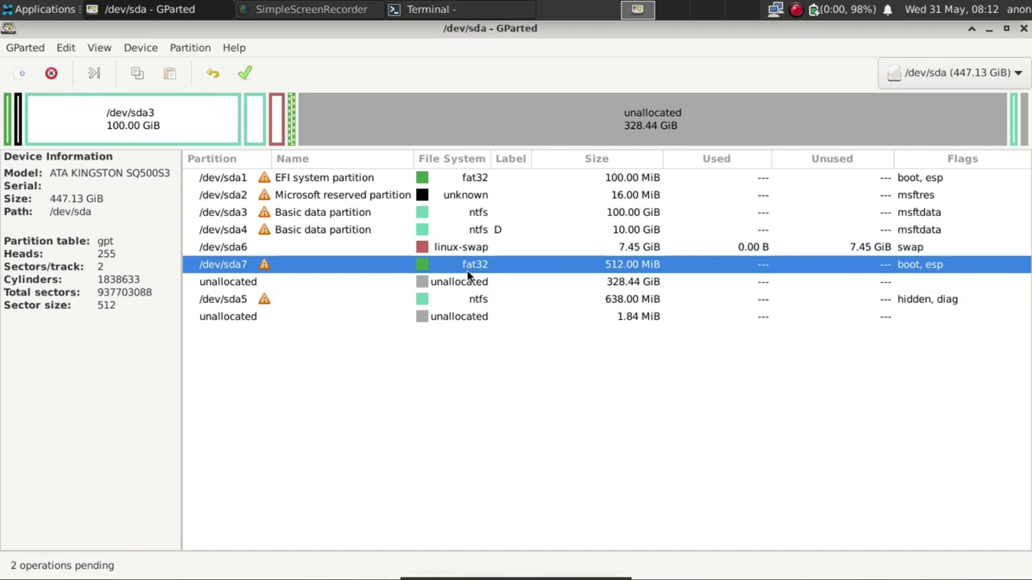
click(51, 73)
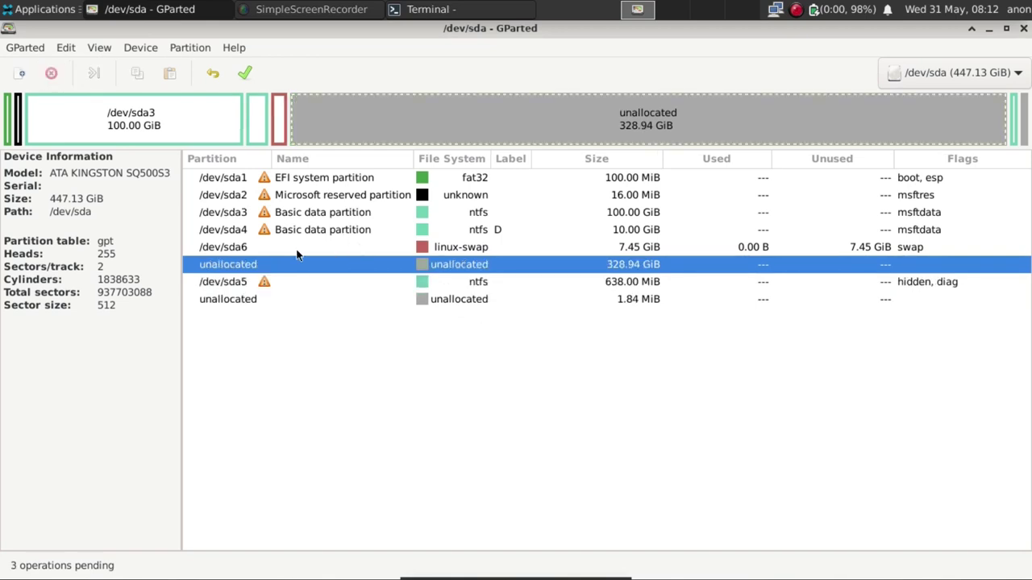
click(250, 250)
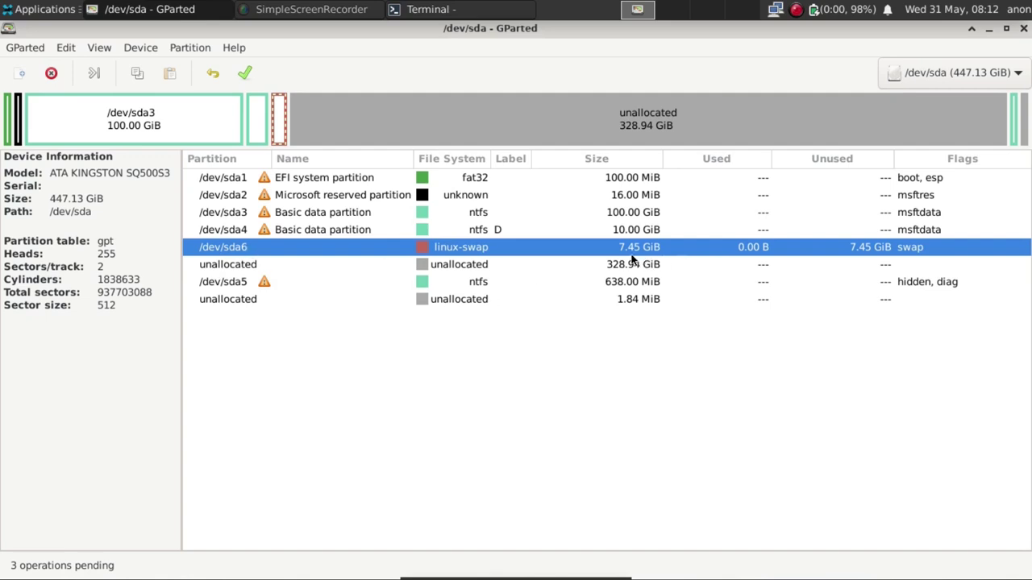
click(51, 74)
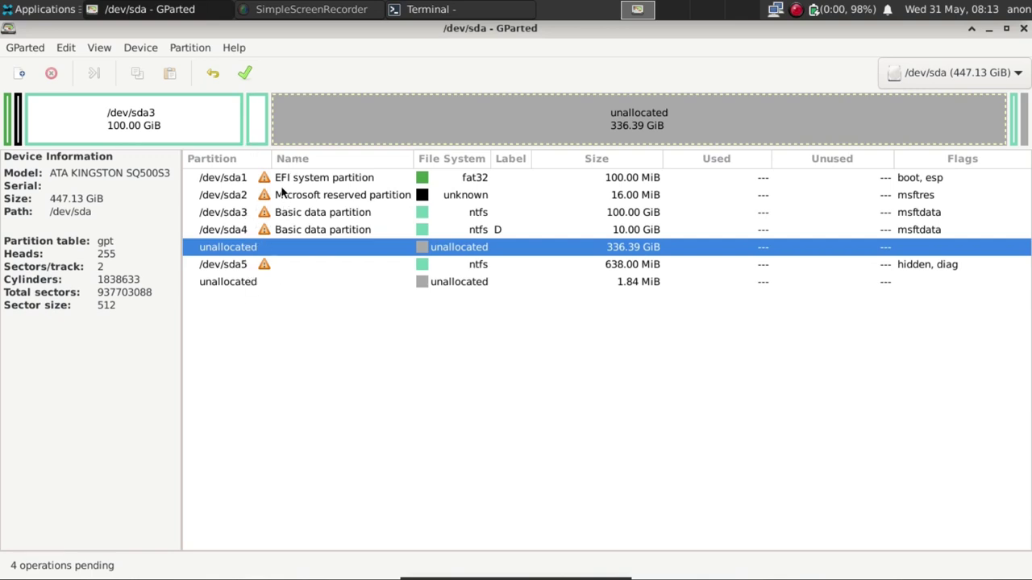
Apply the four pending operations to /dev/sda and dismiss the completion report.
click(245, 73)
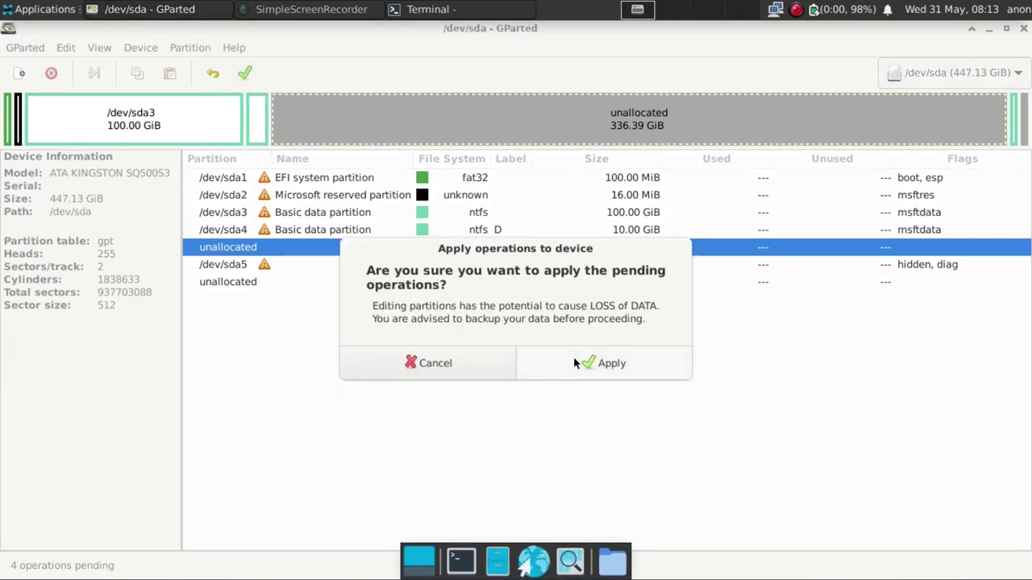
click(573, 356)
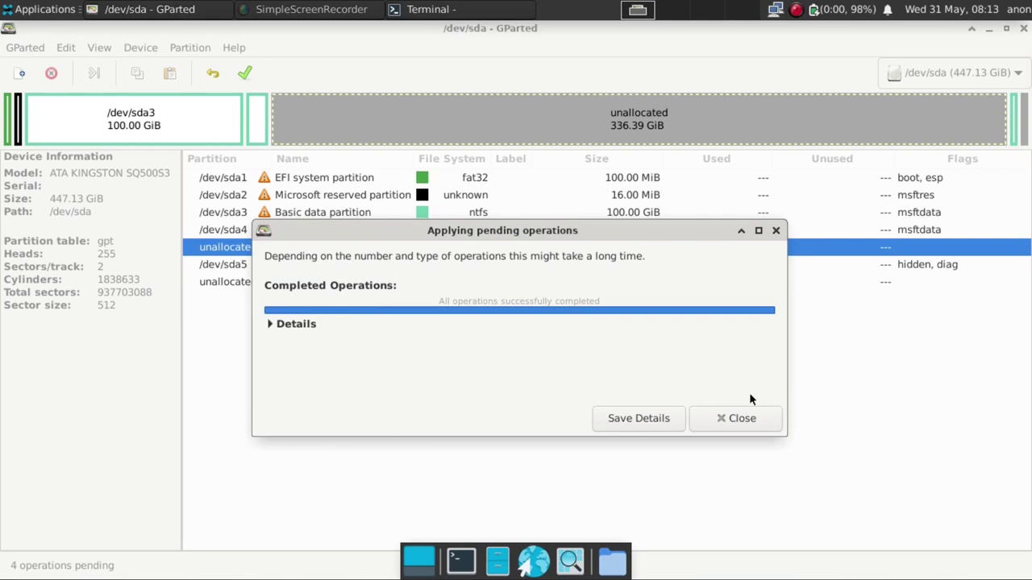
click(723, 426)
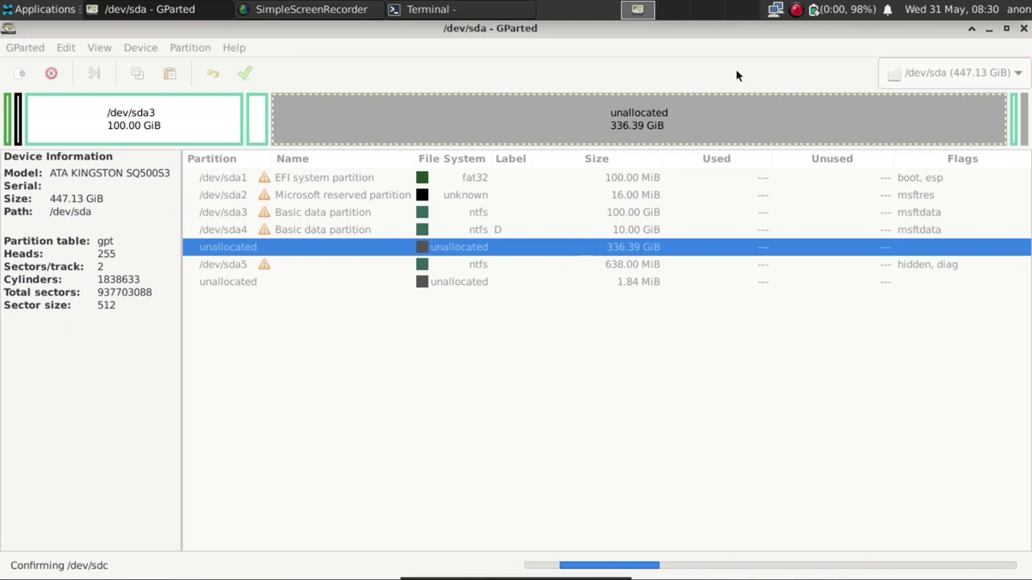
Close GParted and exit the terminal.
click(1023, 29)
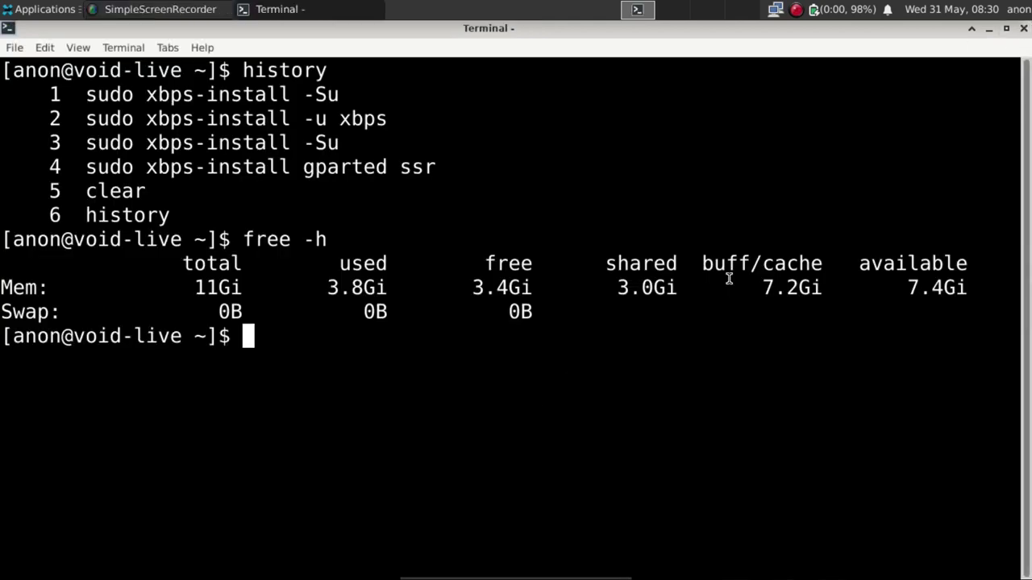
text(exit)
key(Return)
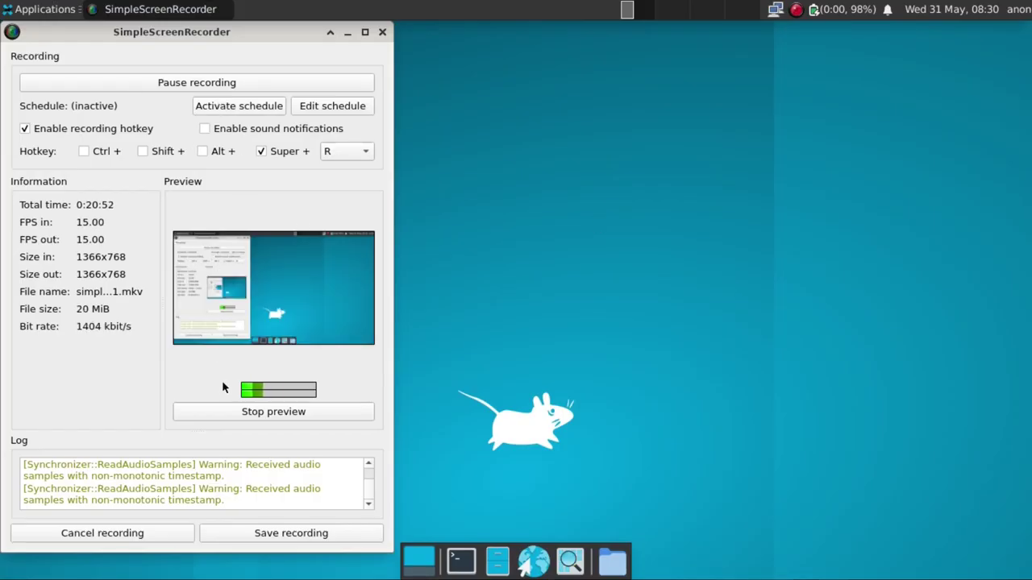
Stop the SimpleScreenRecorder capture and save it.
click(269, 535)
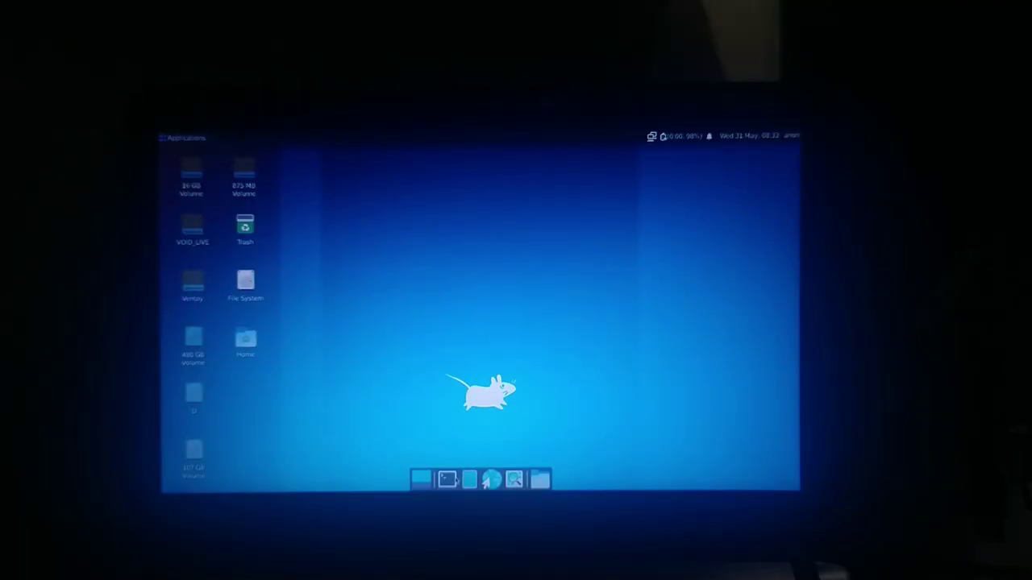
Open a maximized Xfce Terminal, review its Appearance font setting, and turn off the recorder preview.
click(447, 480)
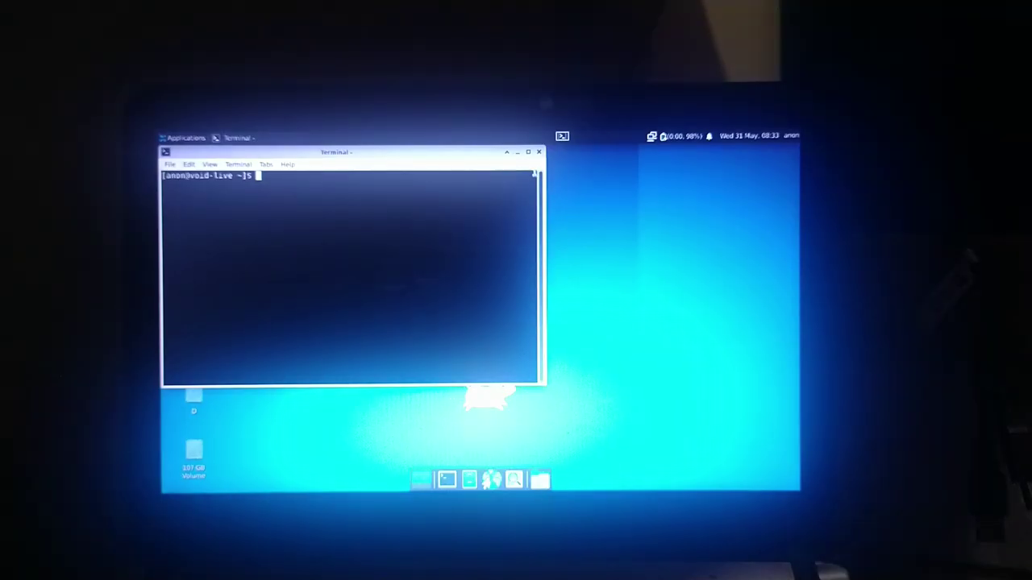
click(528, 151)
right_click(474, 221)
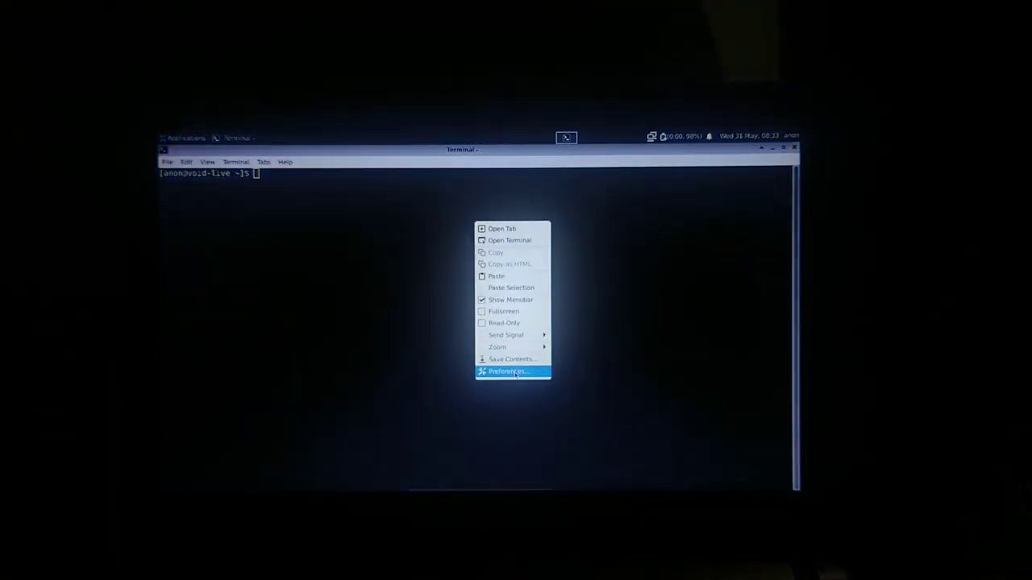
click(513, 373)
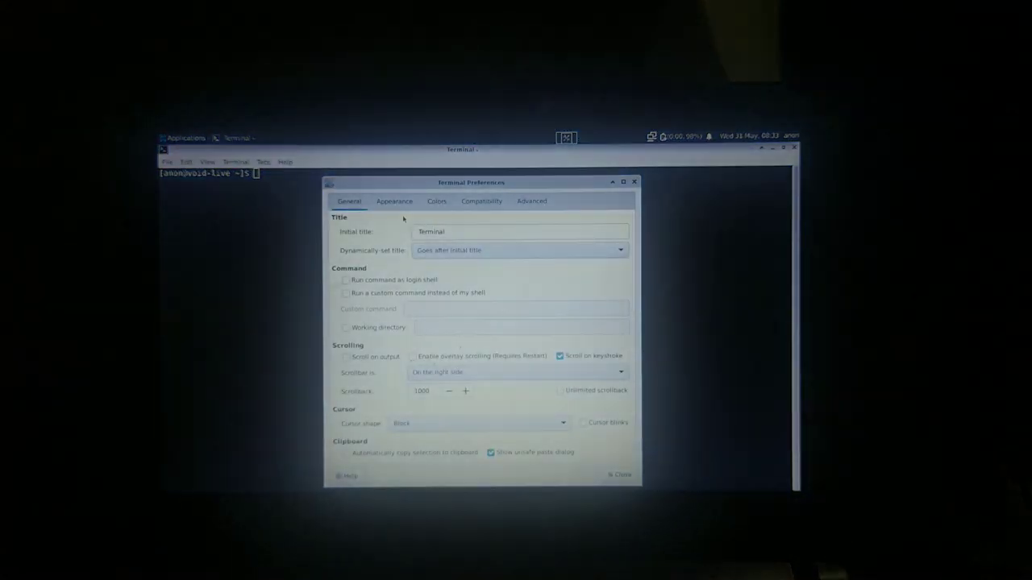
click(394, 200)
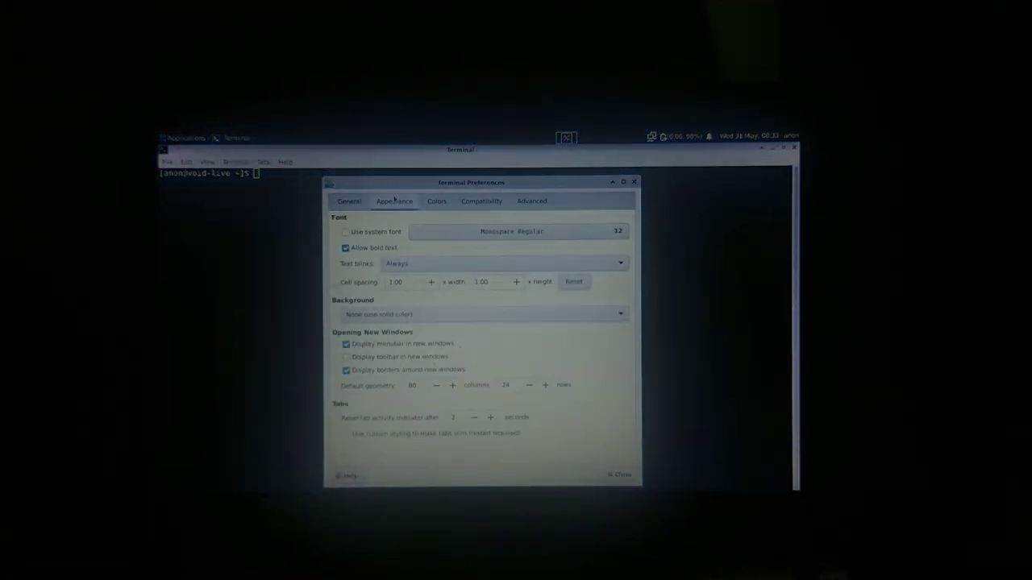
click(619, 232)
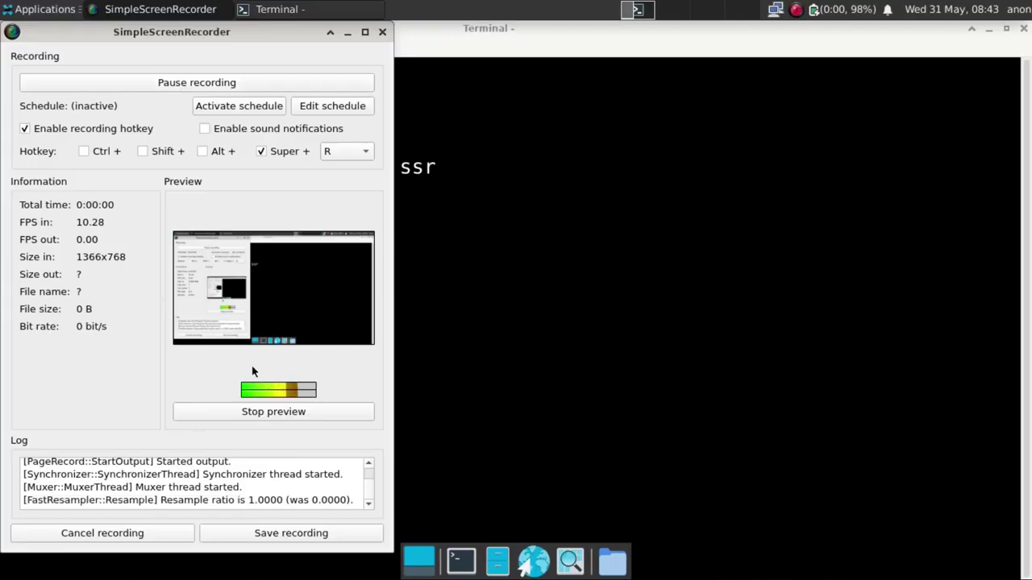
click(258, 415)
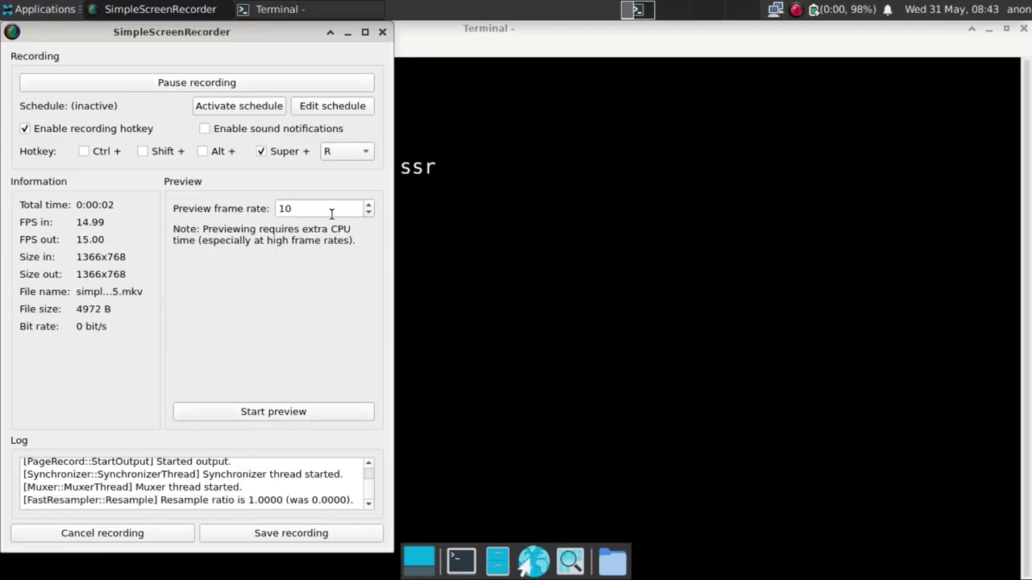
Minimize the recorder and launch GParted from Applications > System, authenticating with the administrator password.
click(347, 32)
click(41, 9)
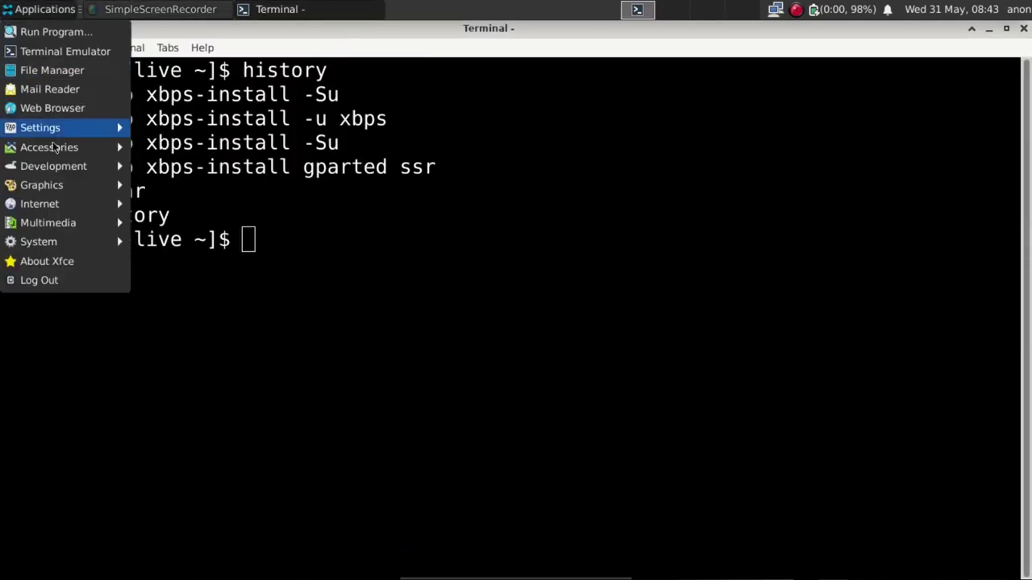
mouse_move(85, 251)
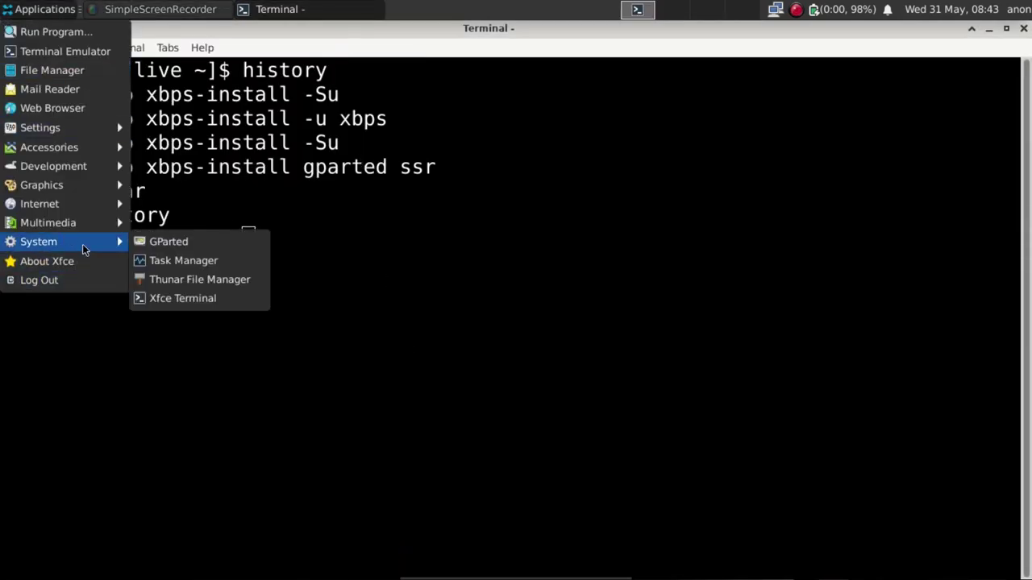
click(182, 248)
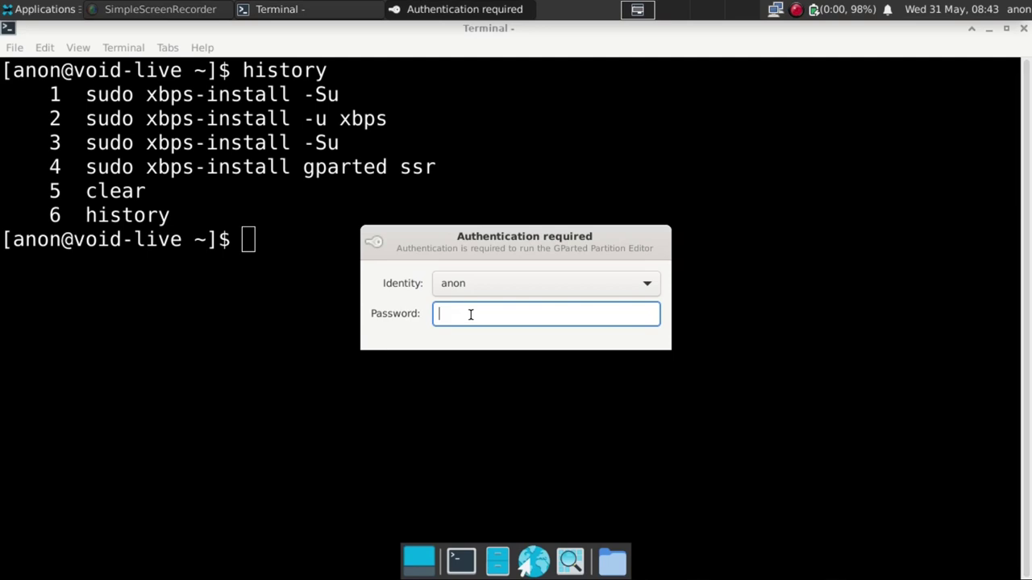
text(*********)
key(Return)
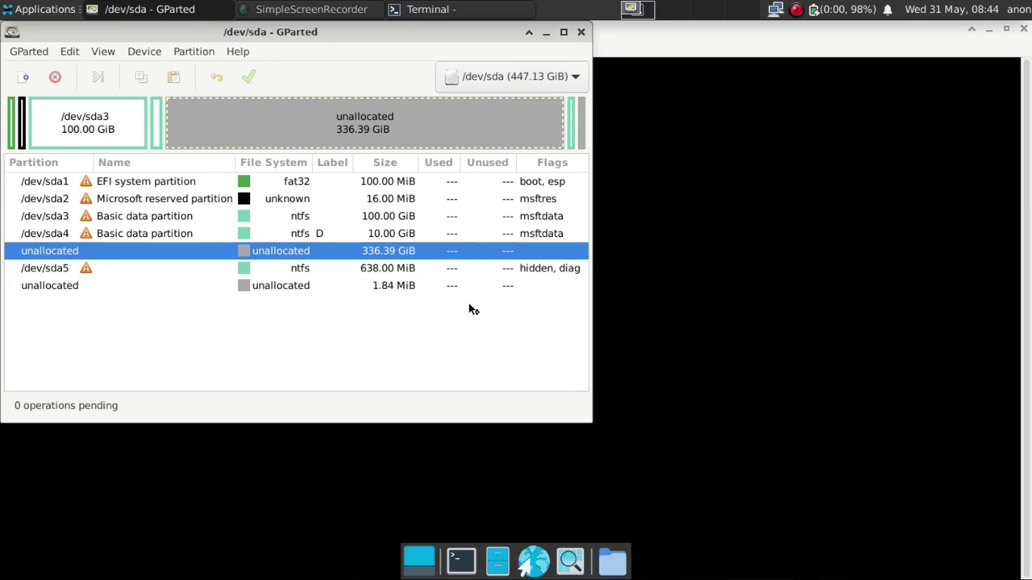
Maximize GParted, switch to disk /dev/sdb, and enable the Device Information panel.
click(563, 32)
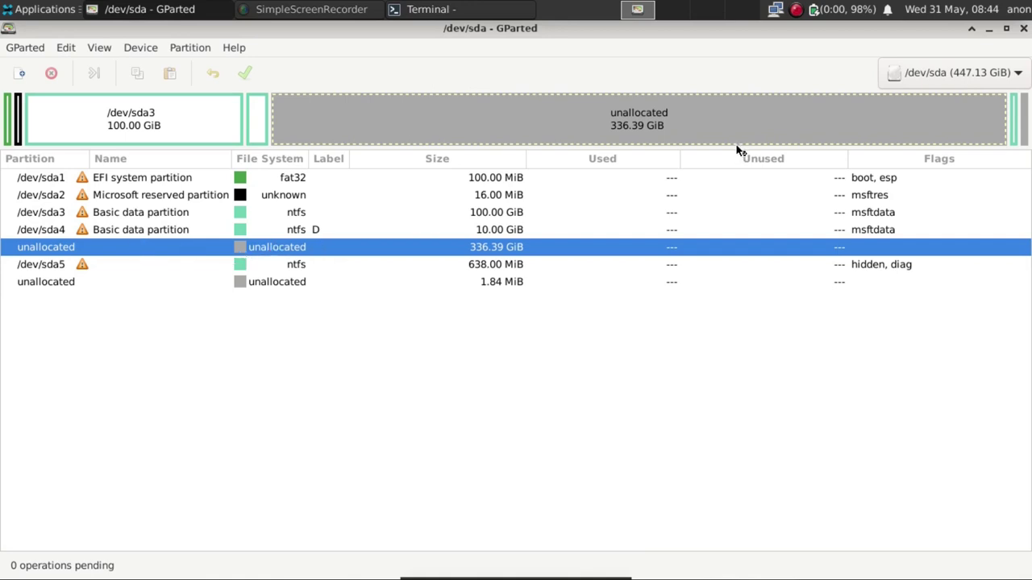
click(941, 73)
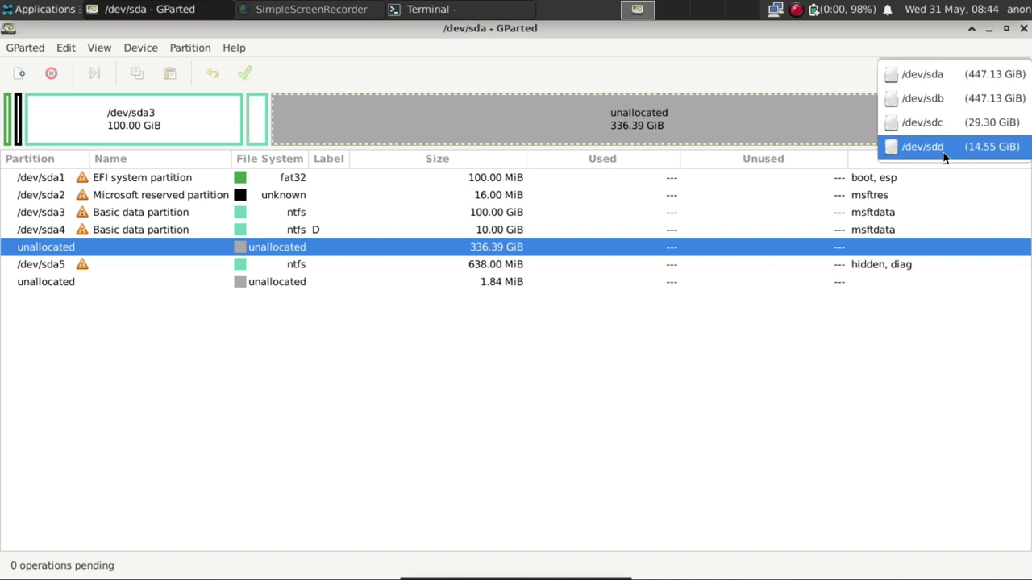
click(944, 98)
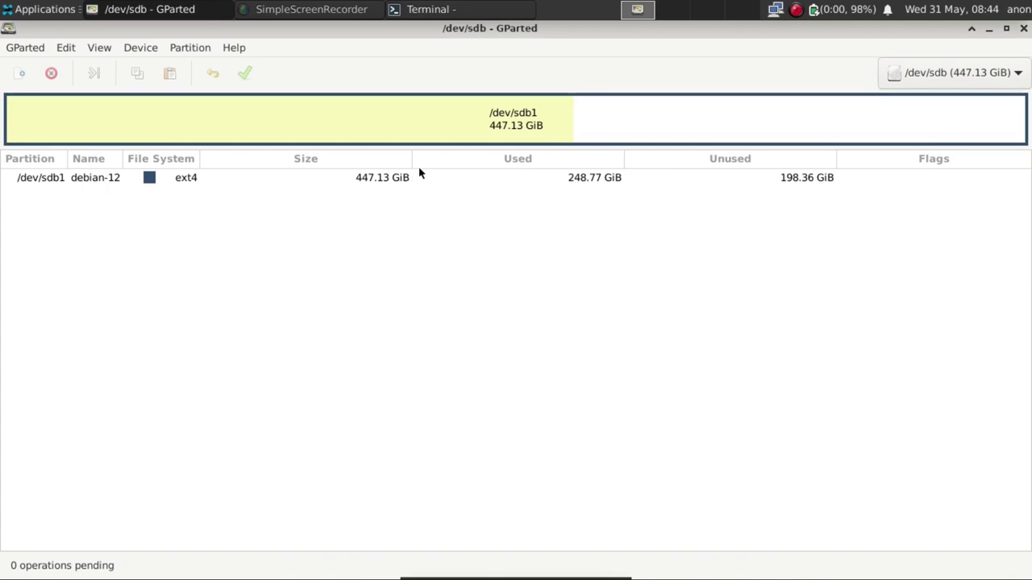
click(98, 51)
click(105, 71)
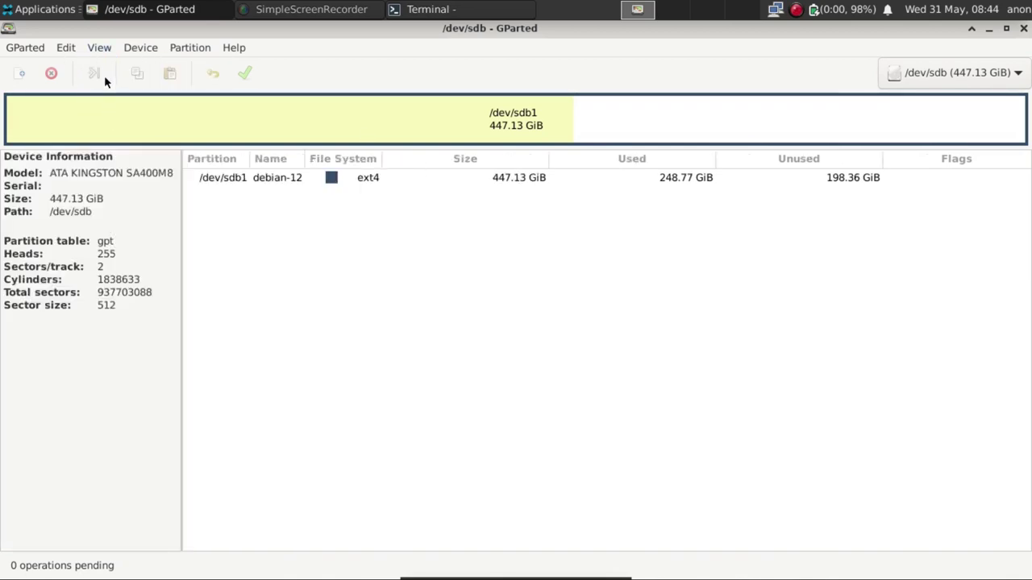
click(145, 52)
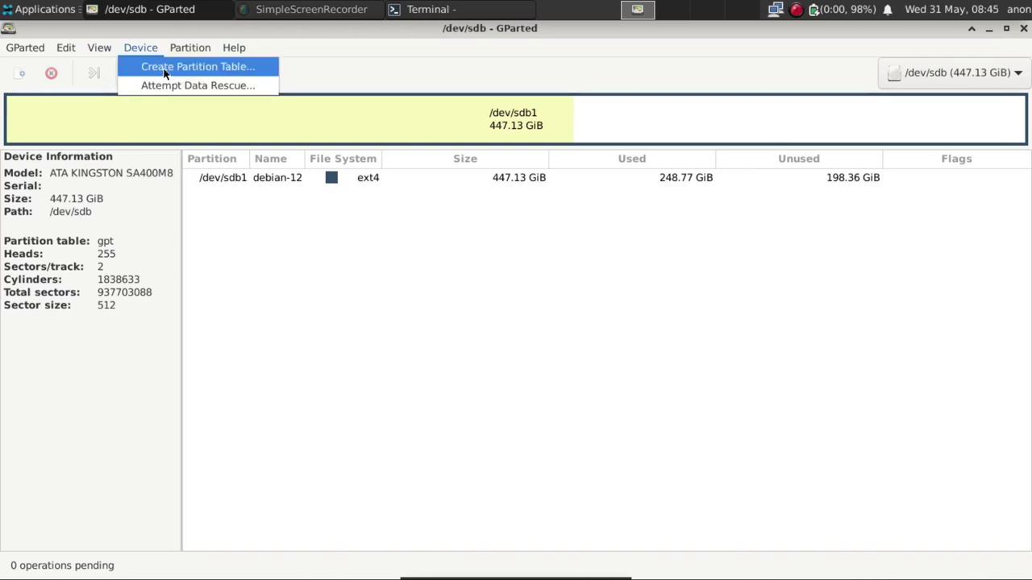
Create a new gpt partition table on /dev/sdb, erasing its debian-12 partition.
click(164, 70)
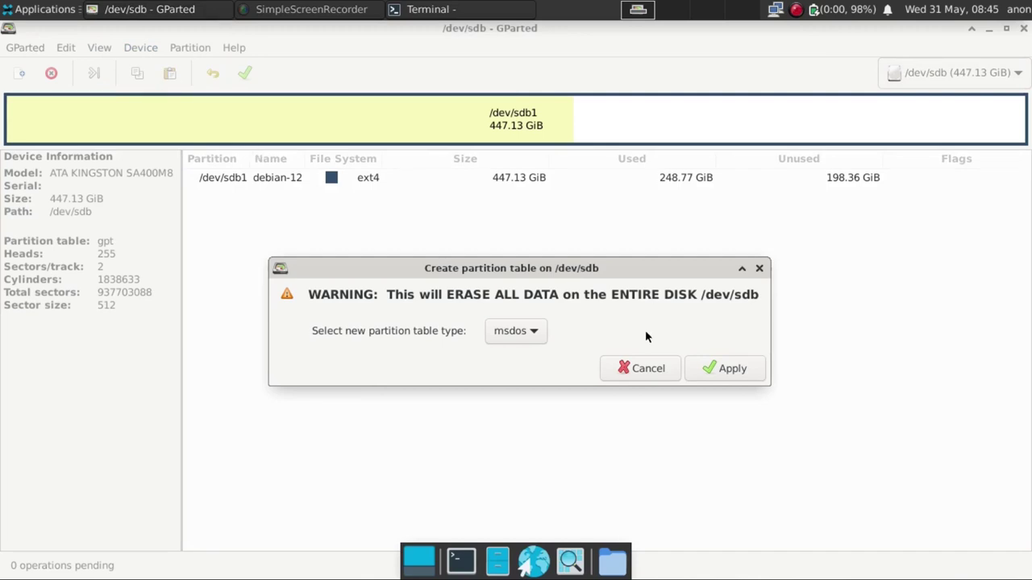
click(531, 332)
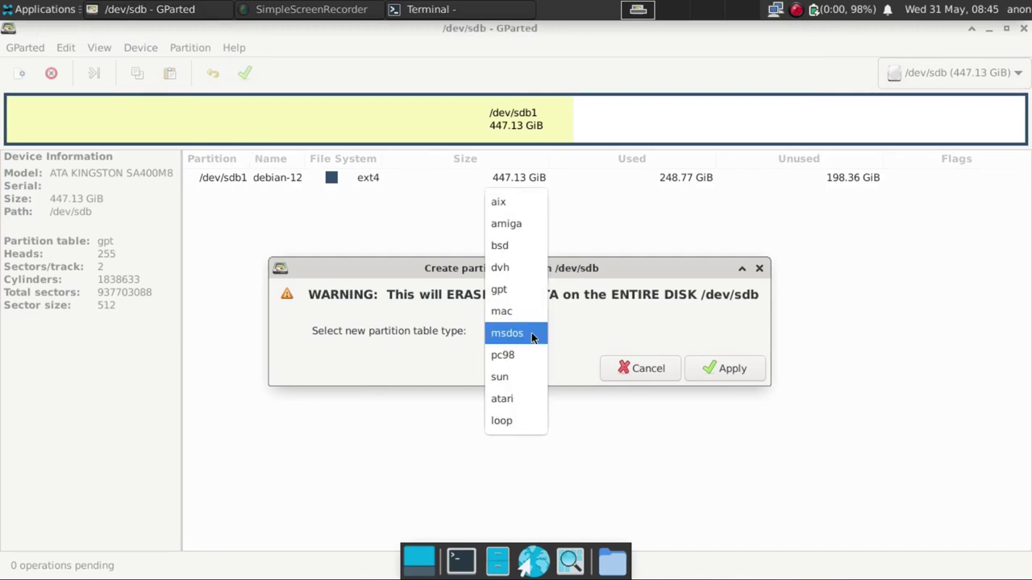
click(529, 292)
click(739, 372)
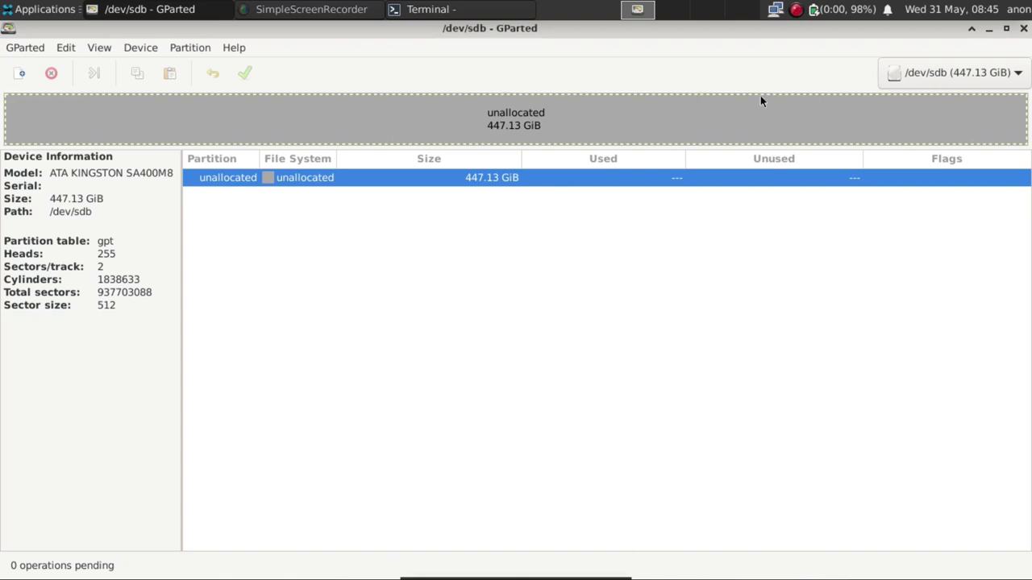
click(925, 79)
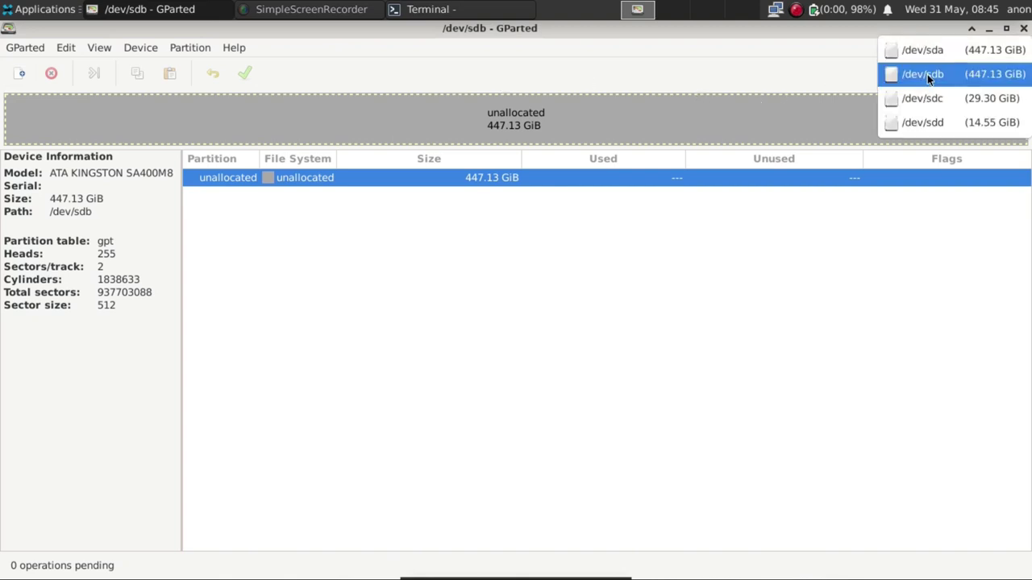
Compare disks /dev/sda and /dev/sdb, then select the 336.39 GiB unallocated space on /dev/sda.
click(927, 51)
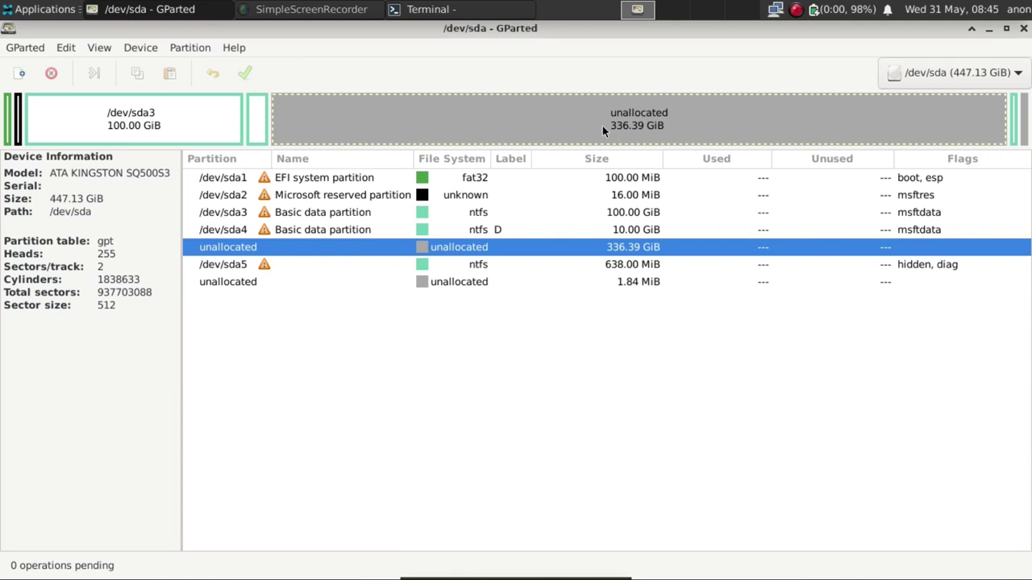
click(959, 73)
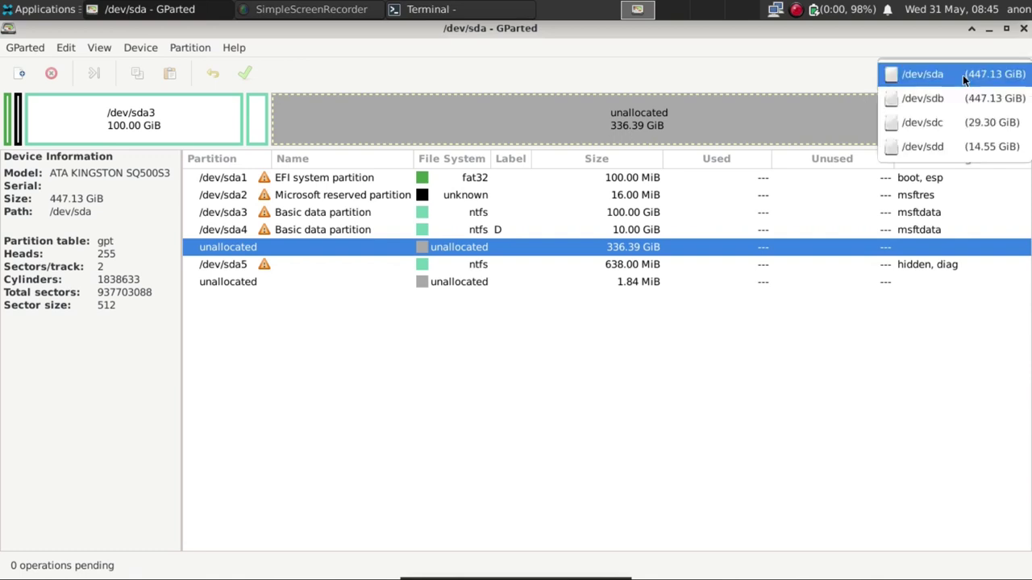
click(948, 97)
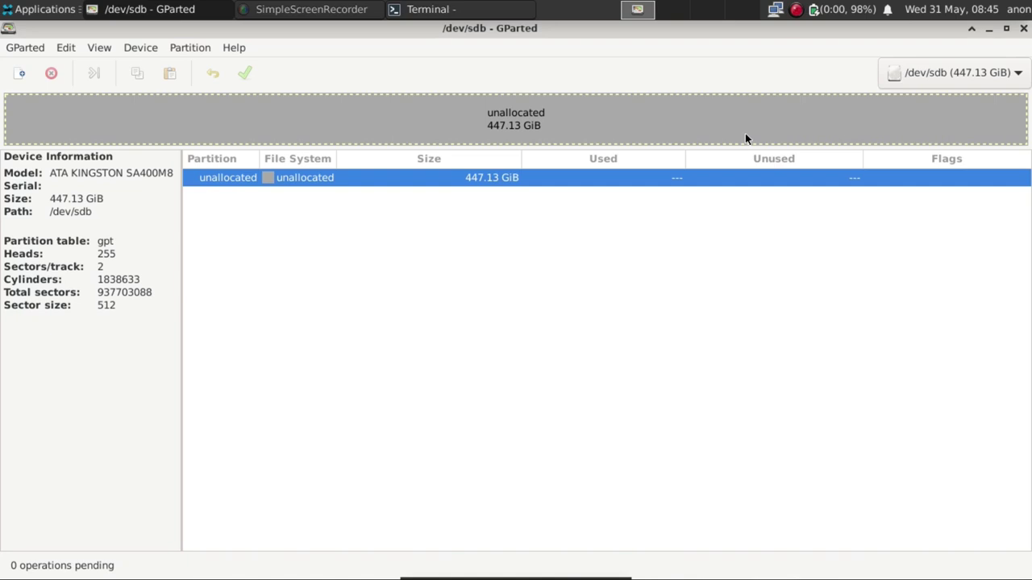
click(971, 74)
click(965, 48)
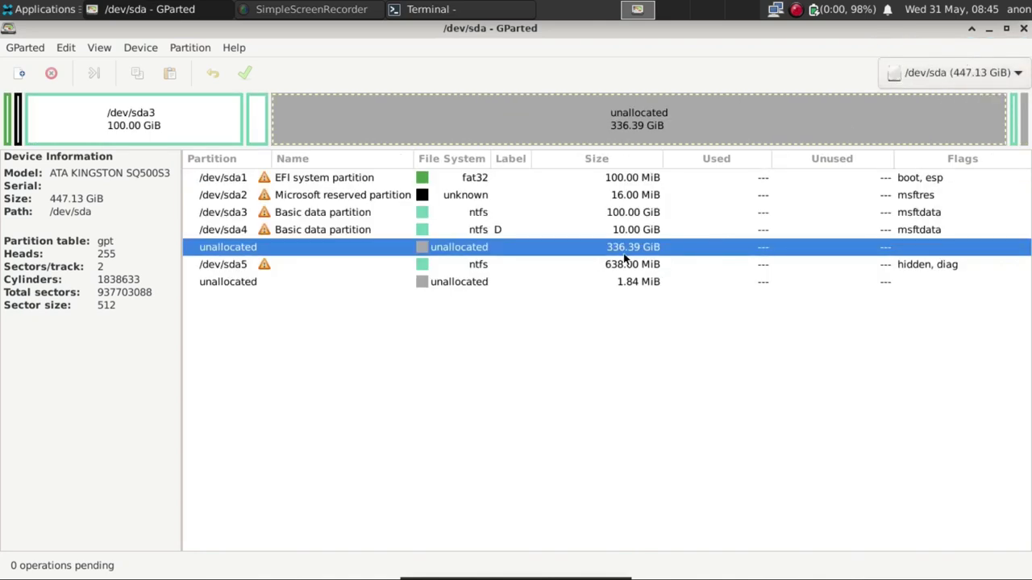
click(297, 176)
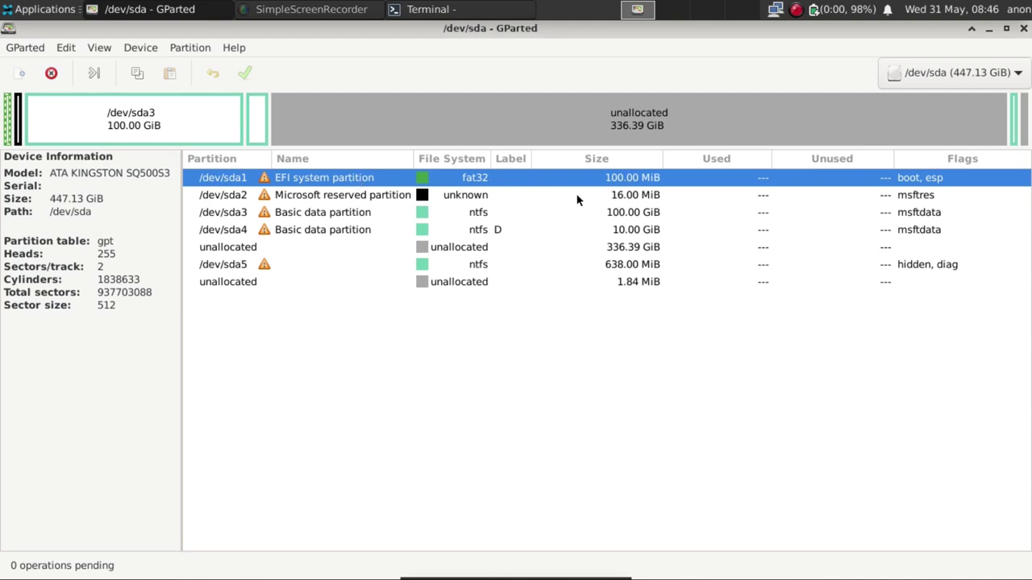
click(386, 248)
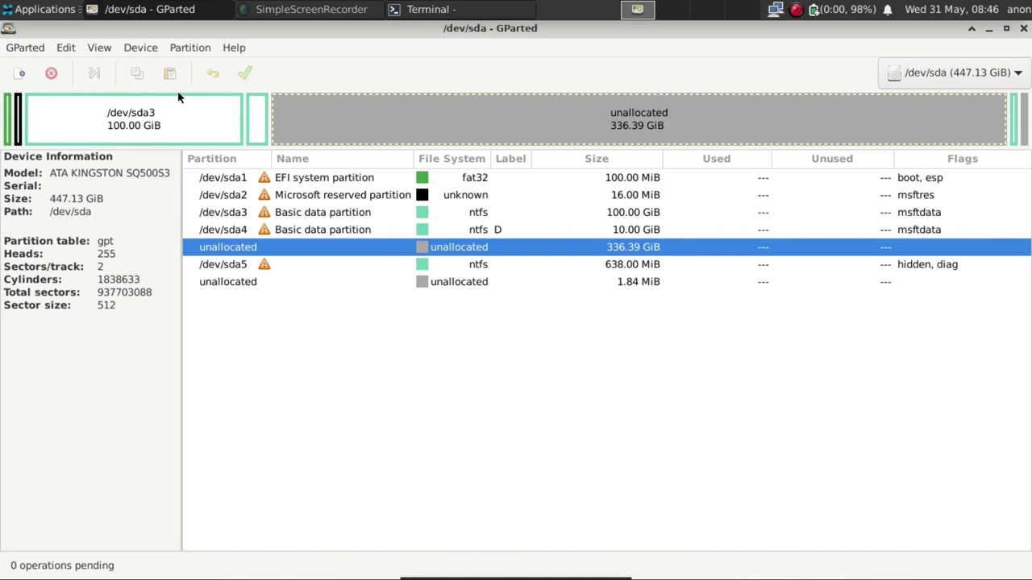
Add a 512 MiB fat32 partition labelled 'efi-linux' in the /dev/sda free space.
click(21, 74)
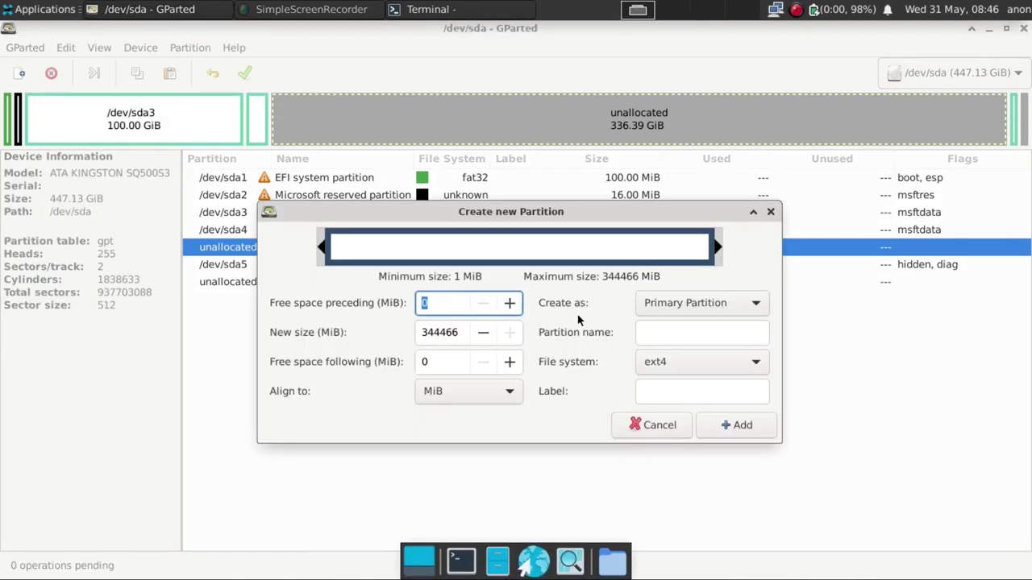
drag(462, 331, 383, 320)
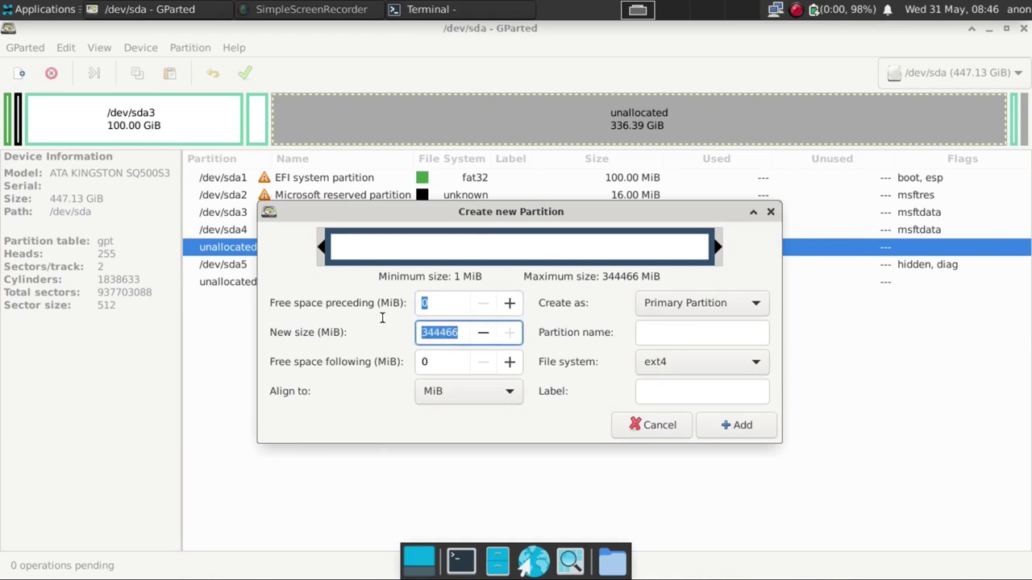
text(512)
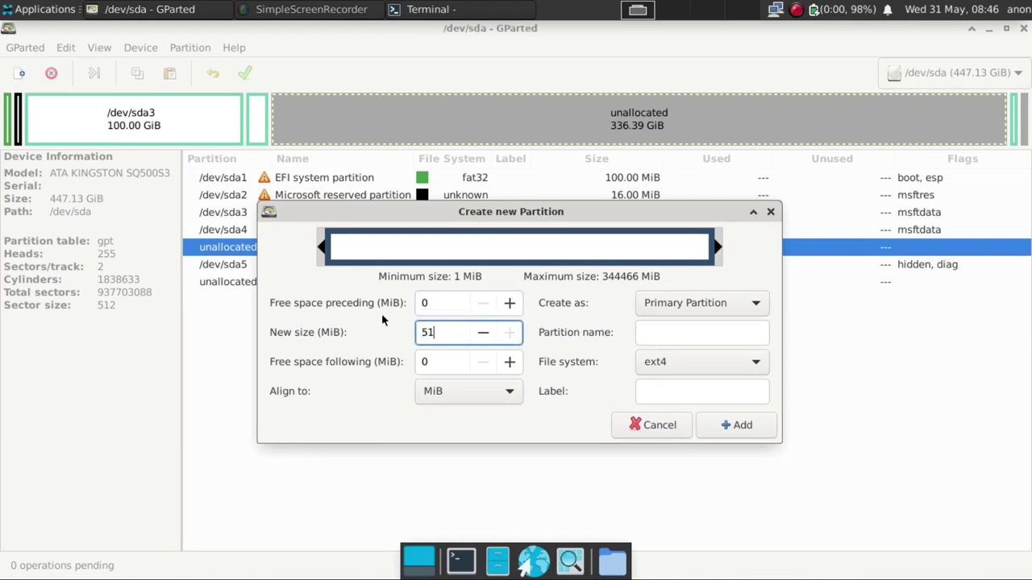
click(721, 368)
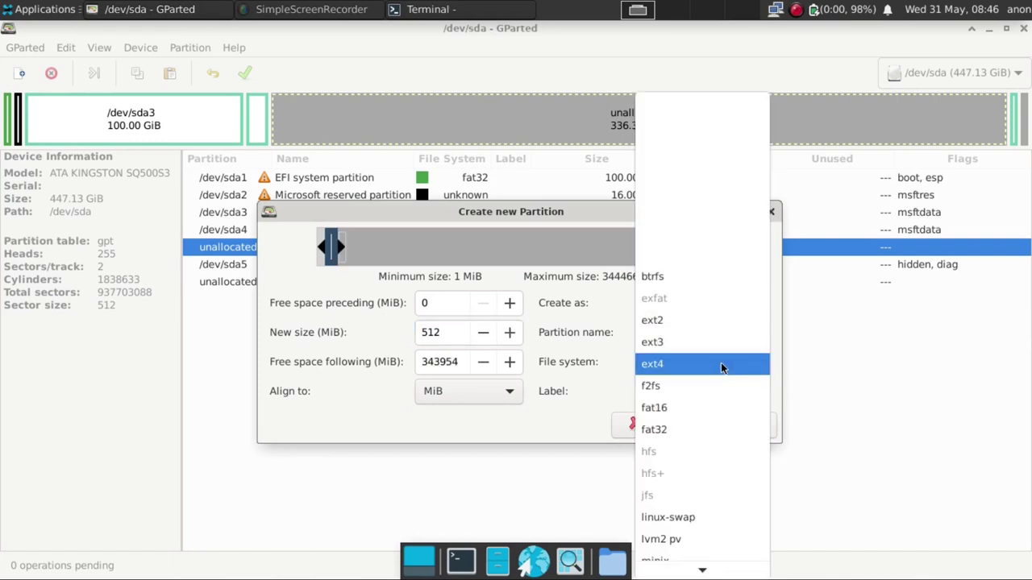
click(681, 429)
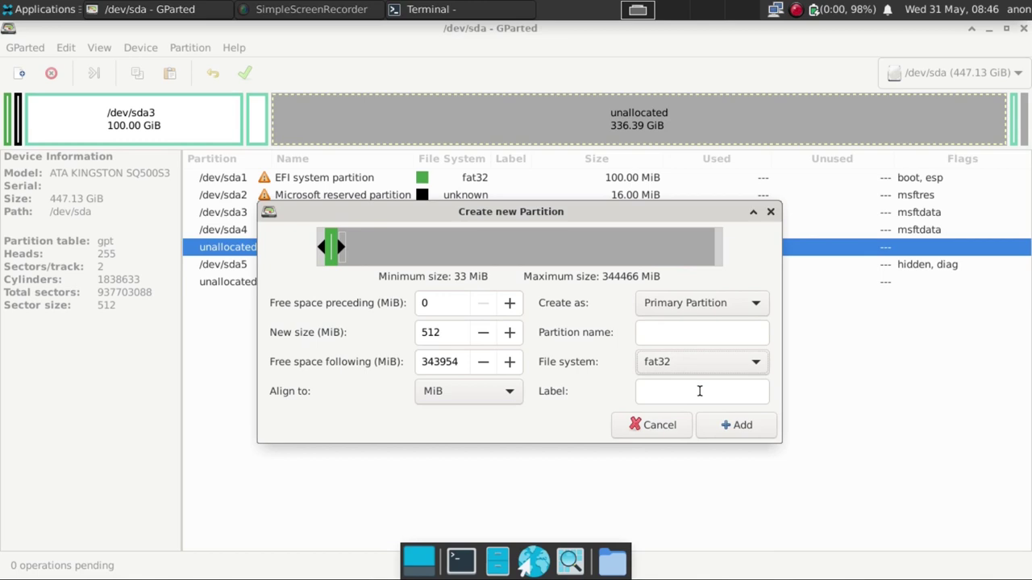
click(699, 391)
text(ef)
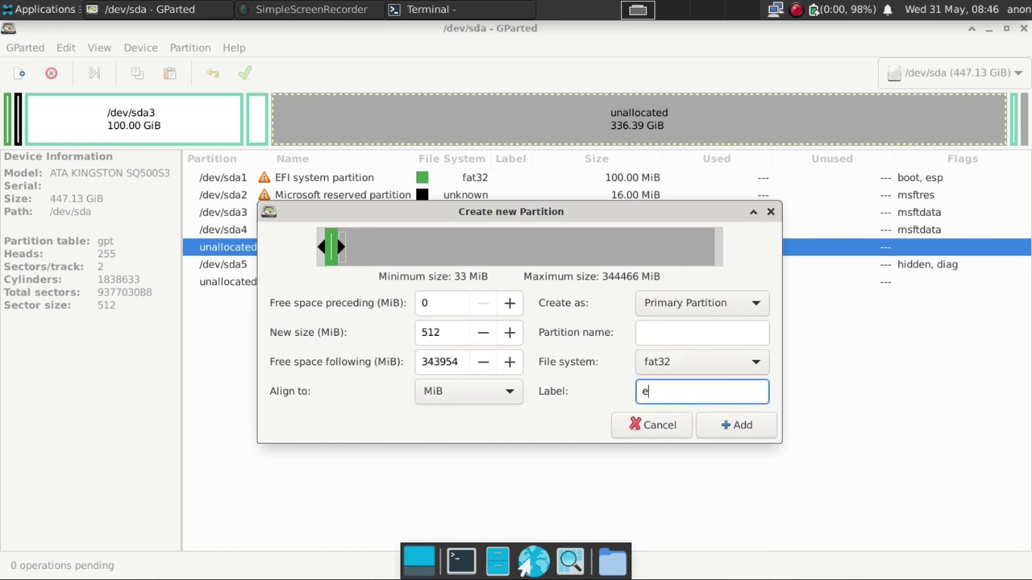
text(-linux)
click(732, 429)
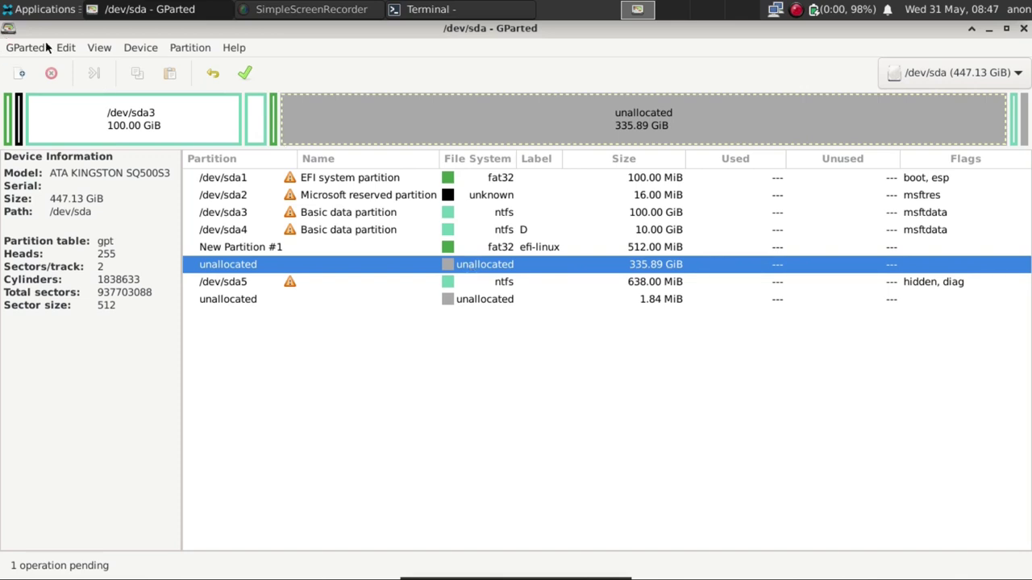
Open the Create new Partition dialog for the remaining 335.89 GiB, then launch the web browser.
click(16, 81)
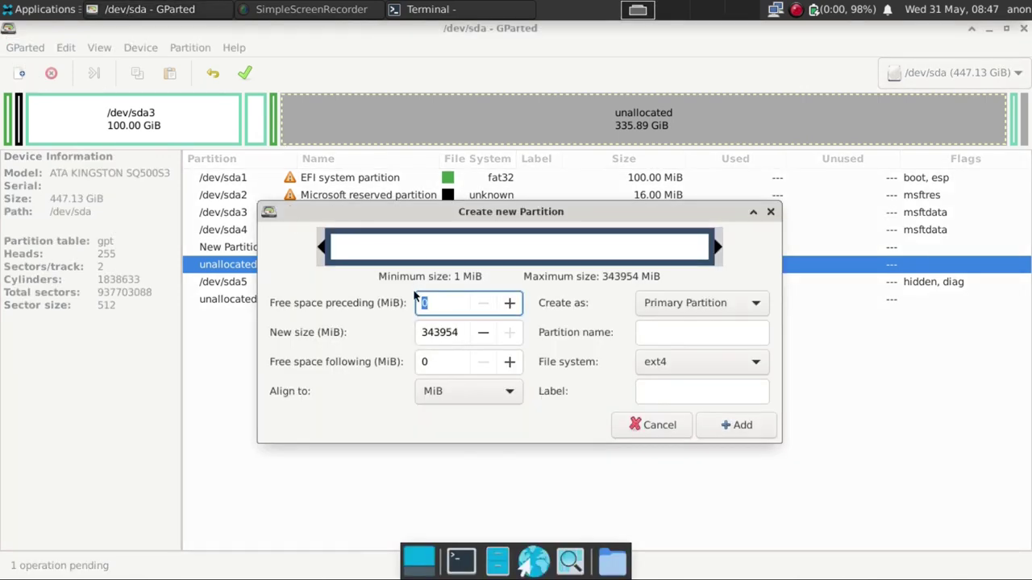
click(462, 337)
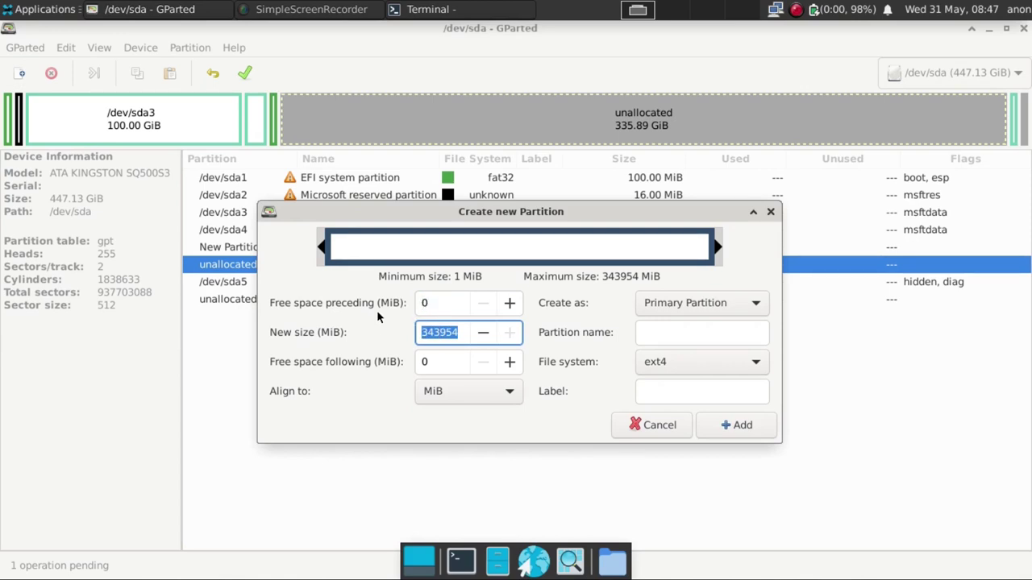
click(53, 10)
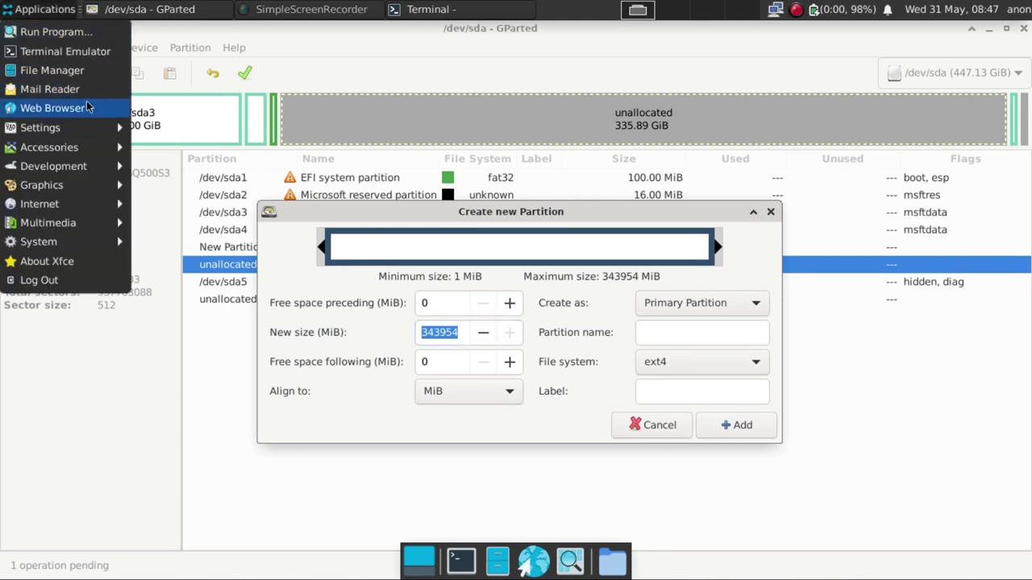
click(53, 107)
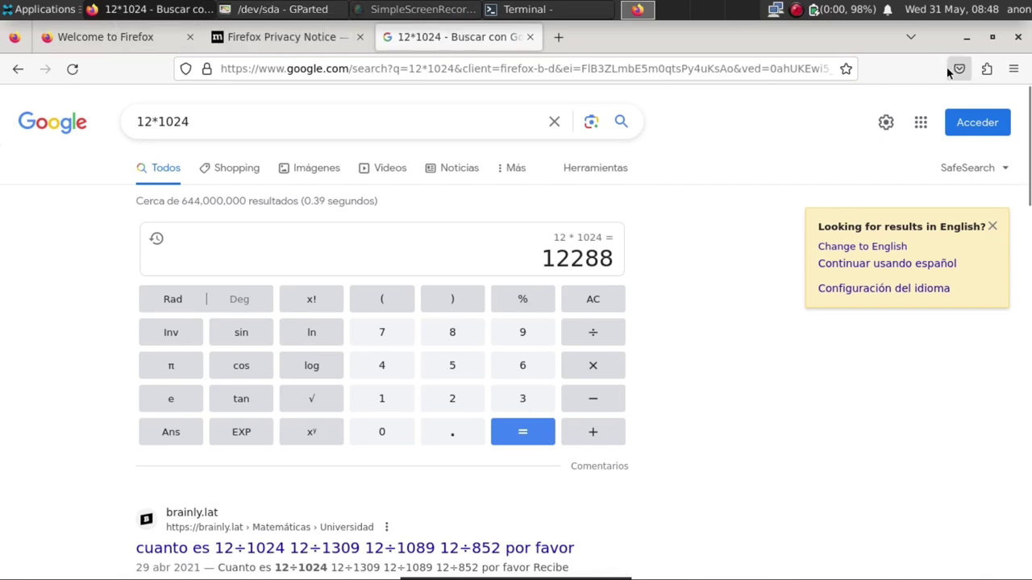
Enter 12288 MiB as the new partition size, double-checking Google's 12*1024 result in Firefox.
click(262, 9)
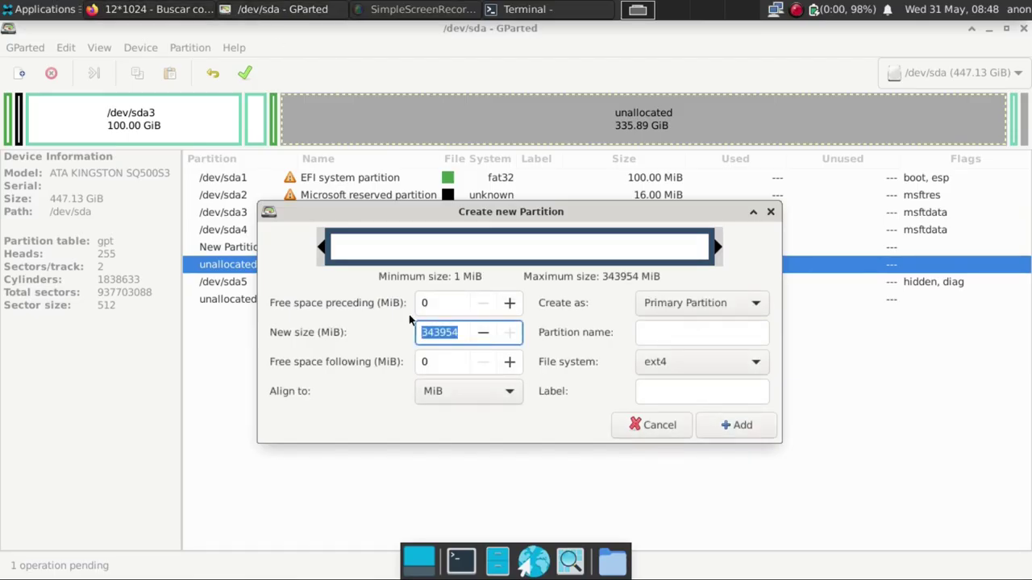
text(12288)
click(157, 9)
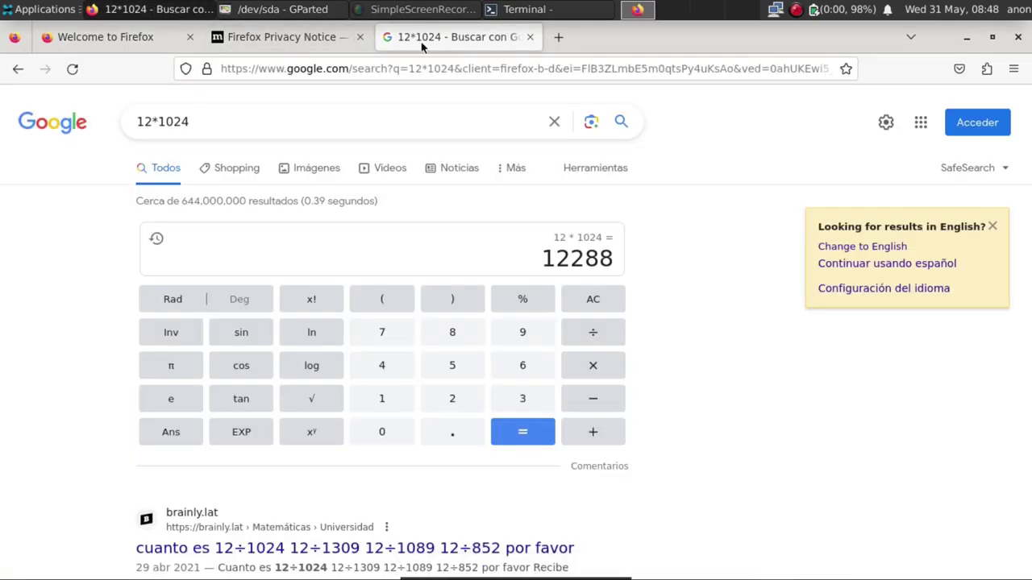
click(274, 10)
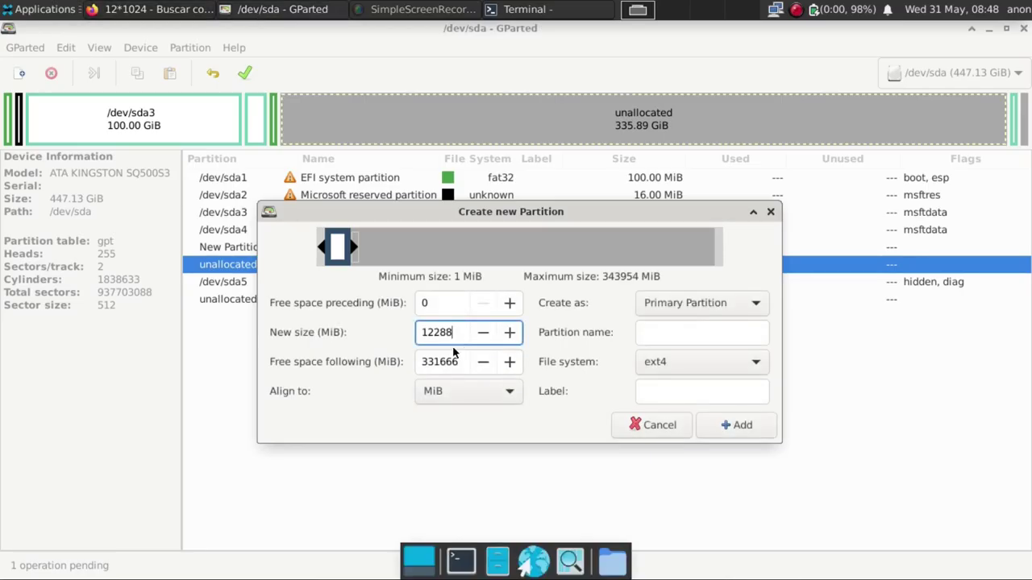
Choose linux-swap as the file system and add the 12 GiB partition.
click(720, 369)
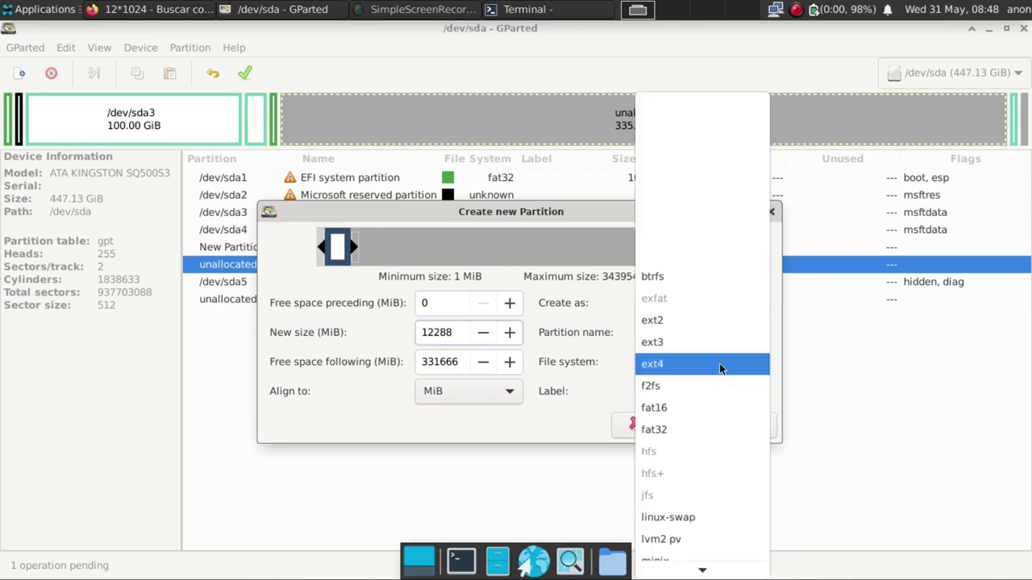
click(669, 521)
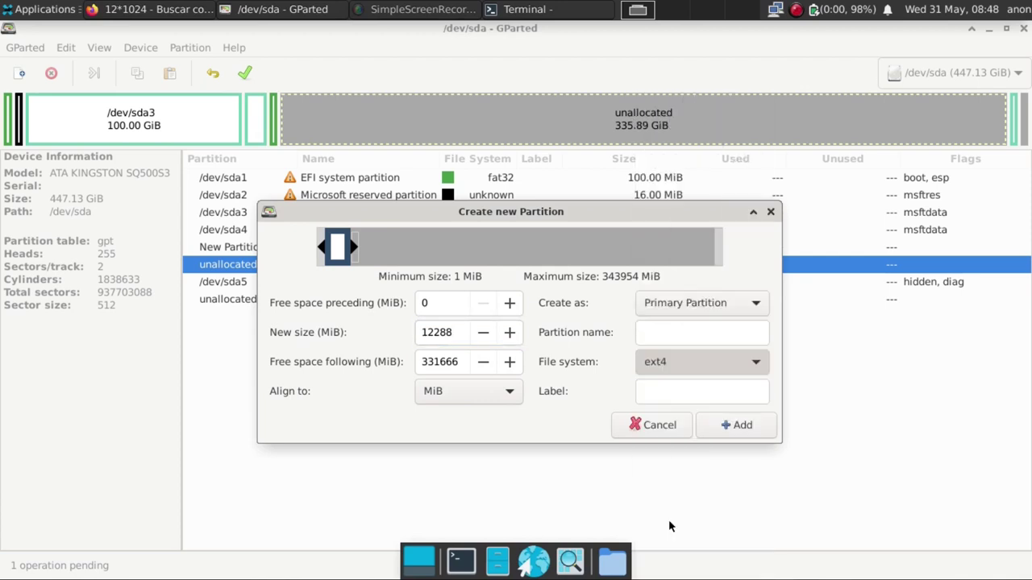
click(736, 425)
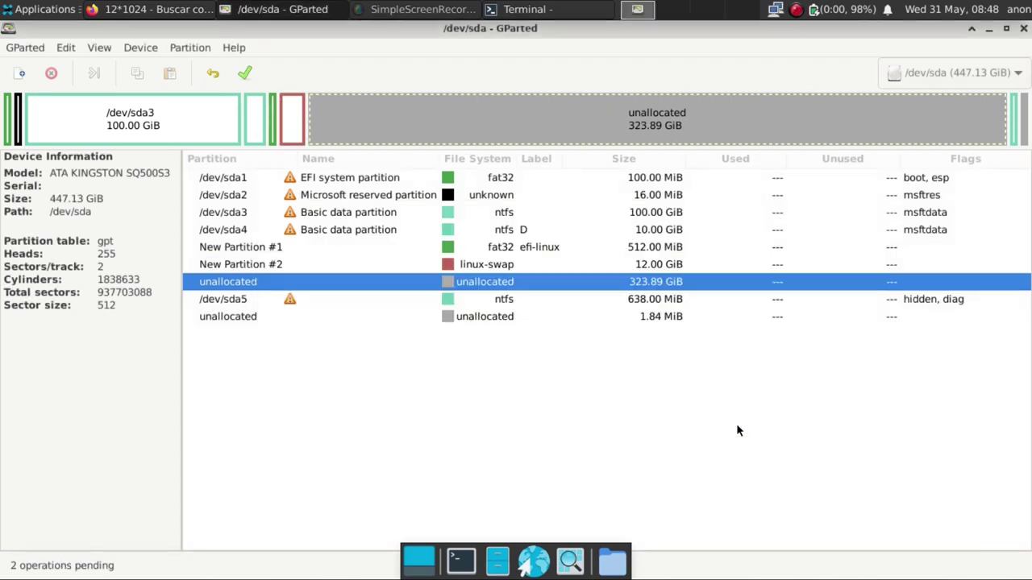
click(274, 250)
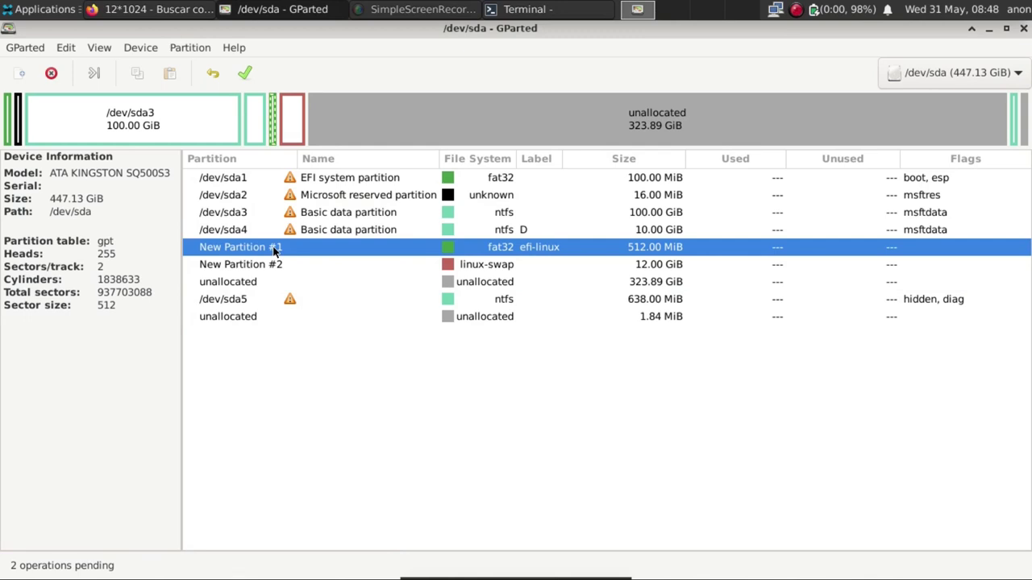
click(274, 270)
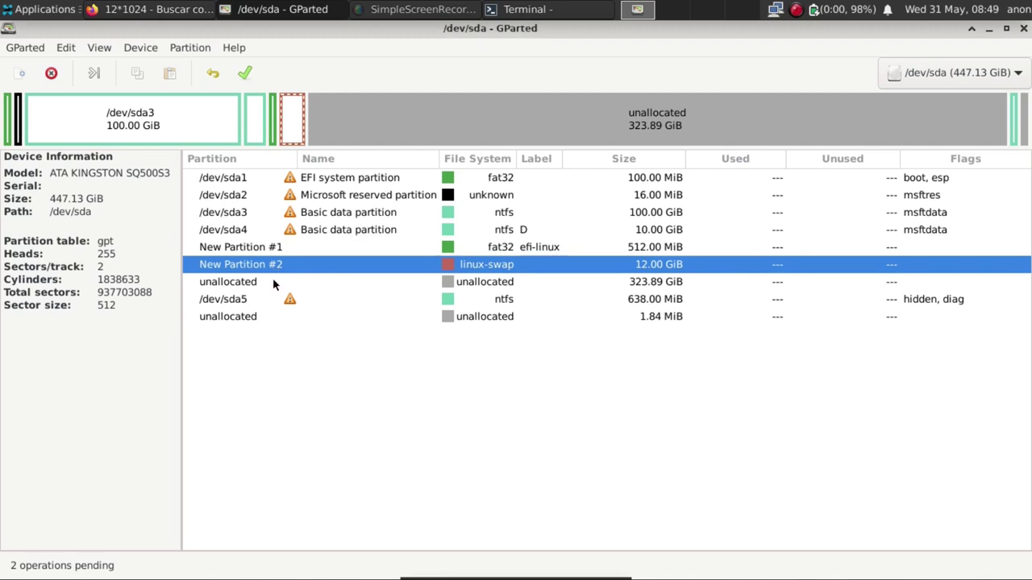
click(272, 279)
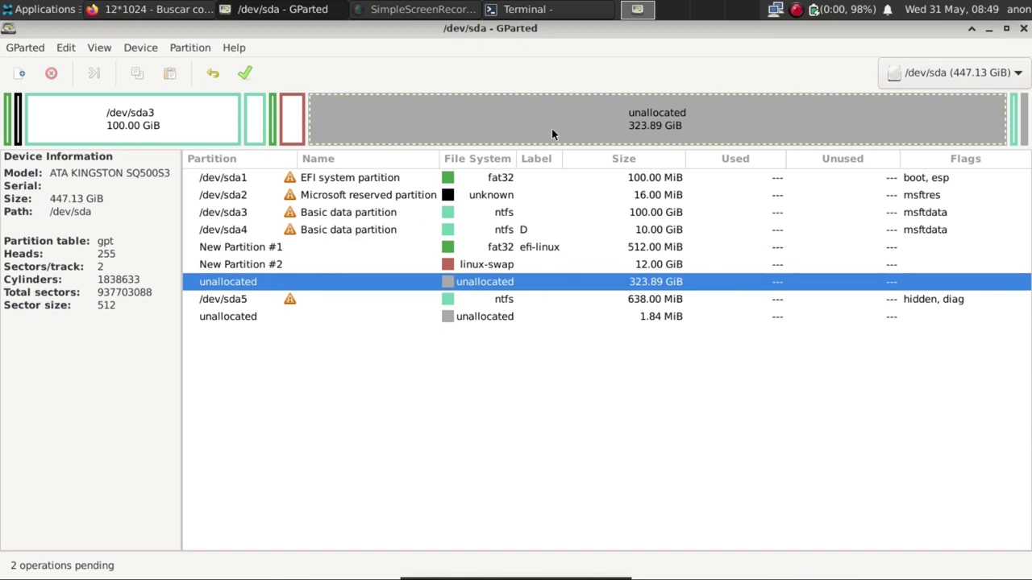
click(906, 71)
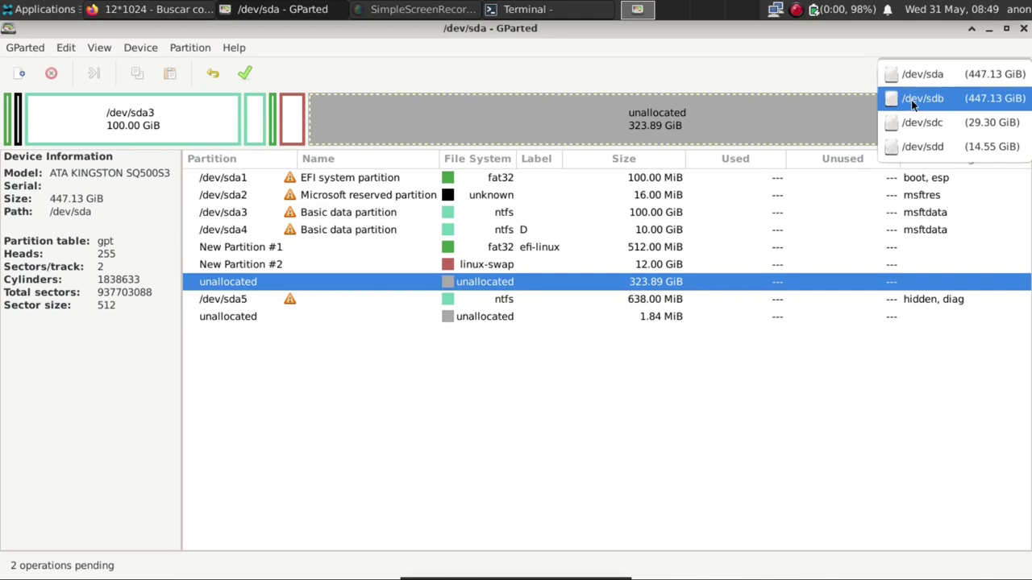
click(912, 100)
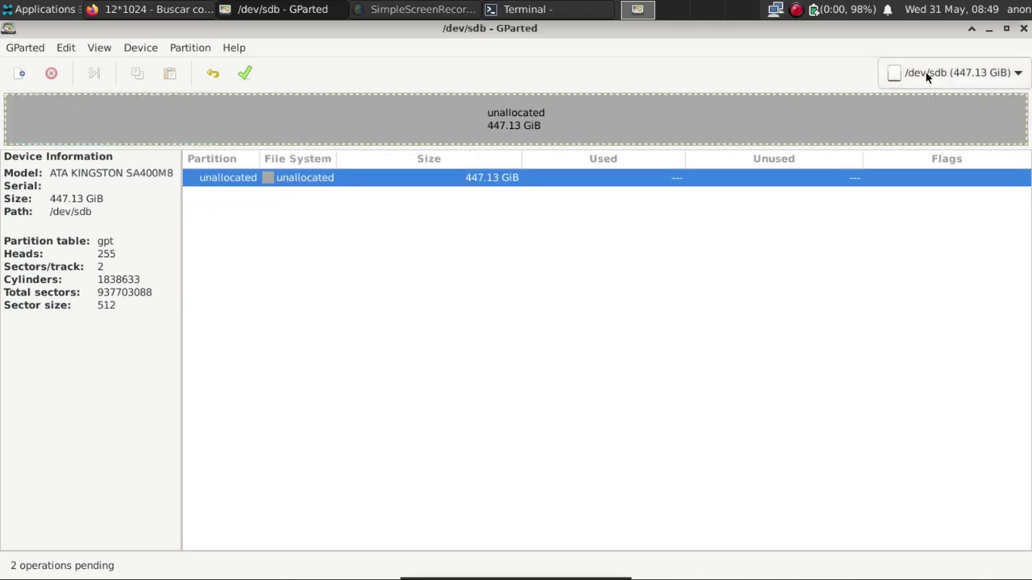
click(925, 73)
click(926, 50)
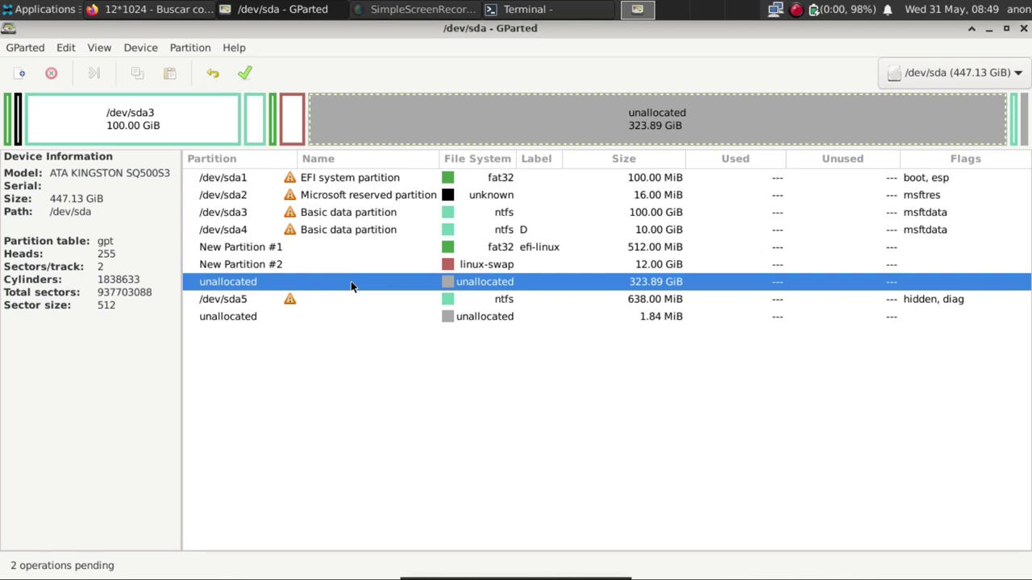
In /dev/sda's 323.89 GiB free space, queue a new 512 MiB ext2 partition labelled boot-void.
click(21, 73)
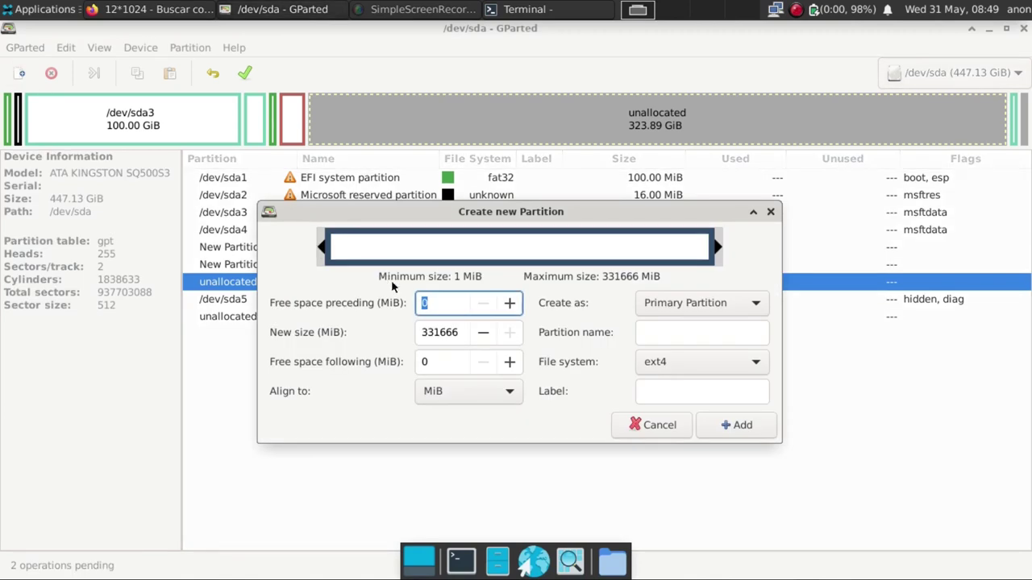
key(Tab)
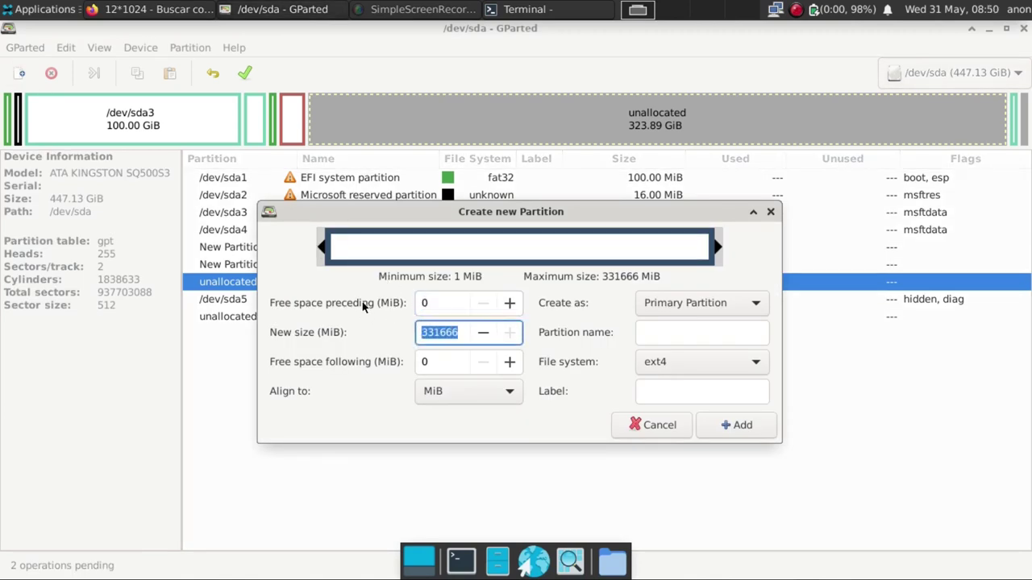
text(512)
click(682, 363)
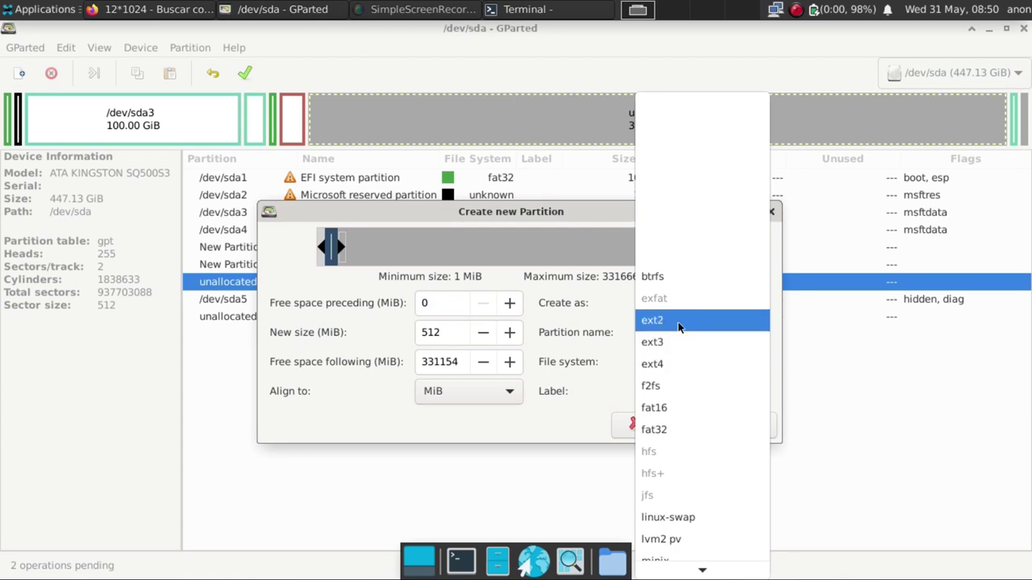
click(681, 326)
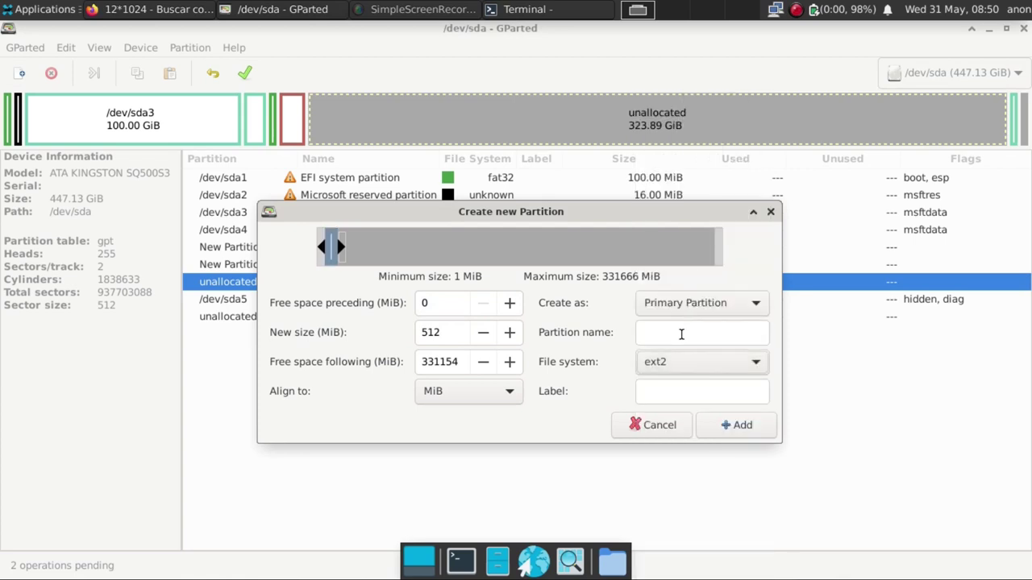
click(683, 391)
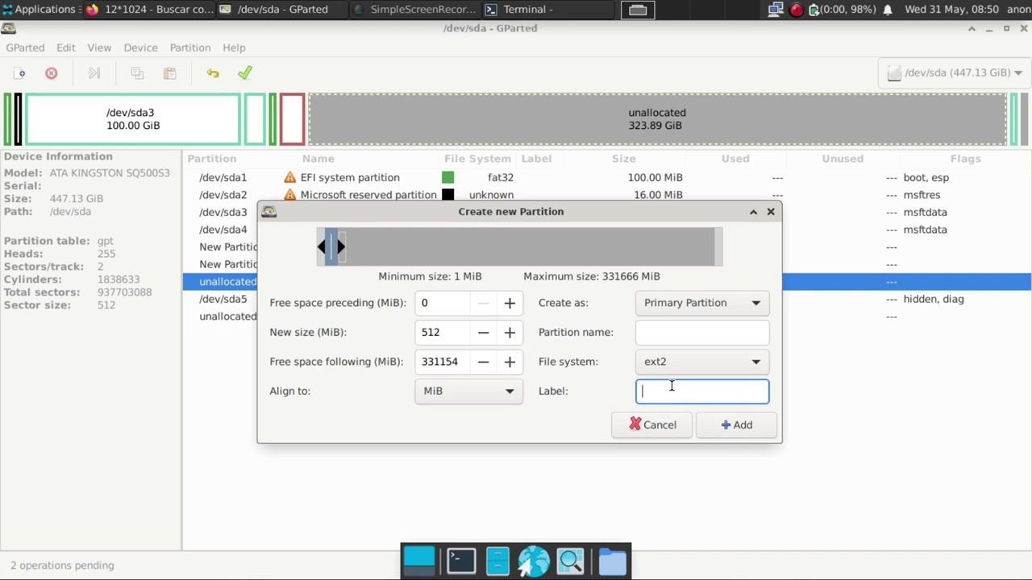
text(boot-void)
click(734, 432)
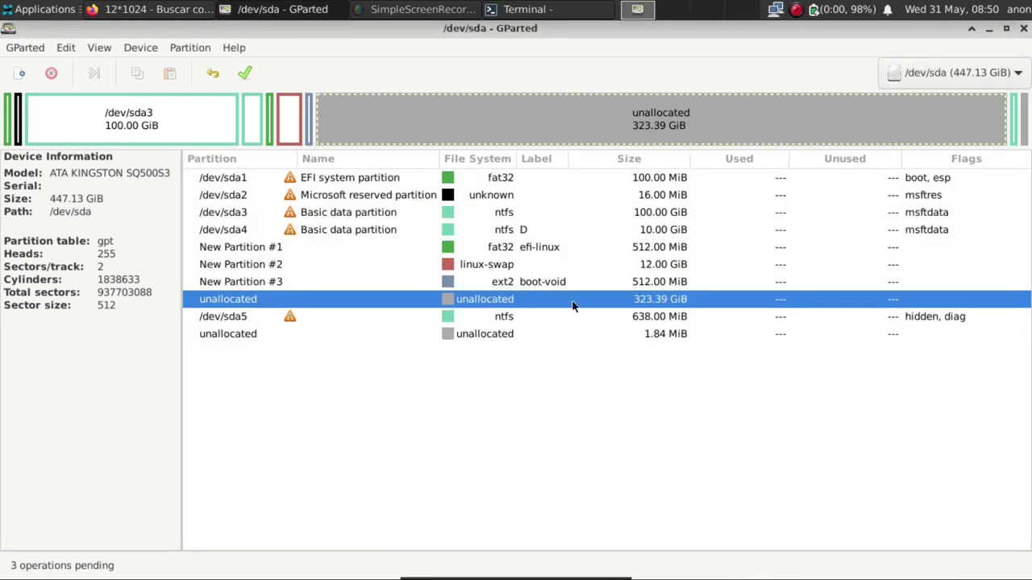
click(21, 73)
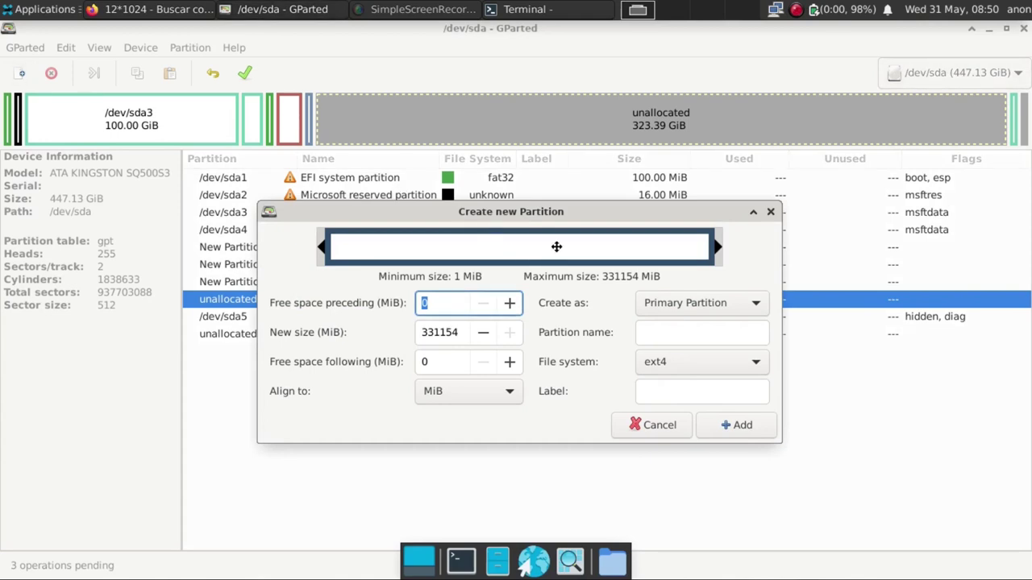
Queue a 512 MiB ext2 partition labelled boot-arch right after boot-void.
click(454, 332)
double_click(454, 332)
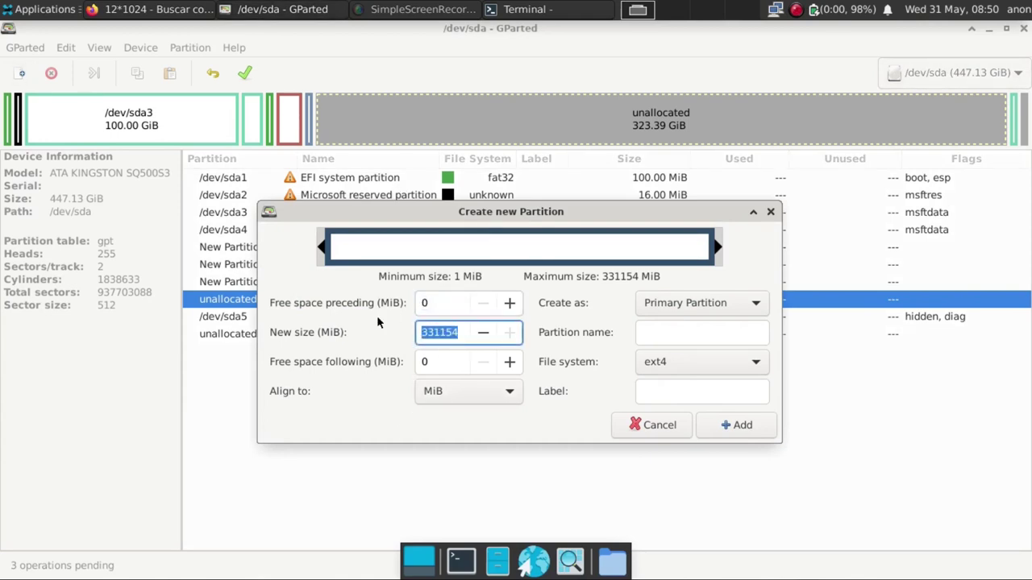
text(512)
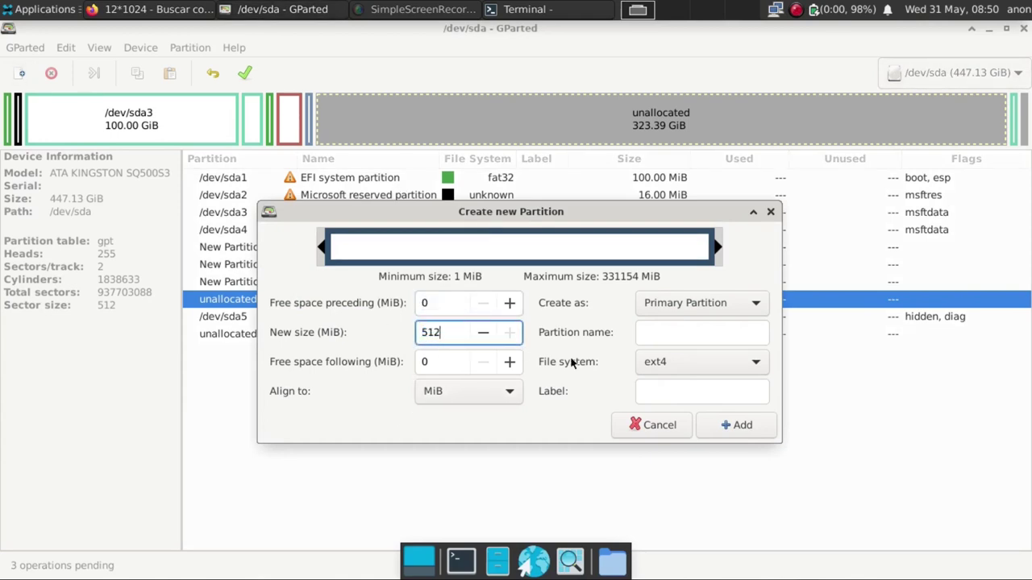
click(678, 373)
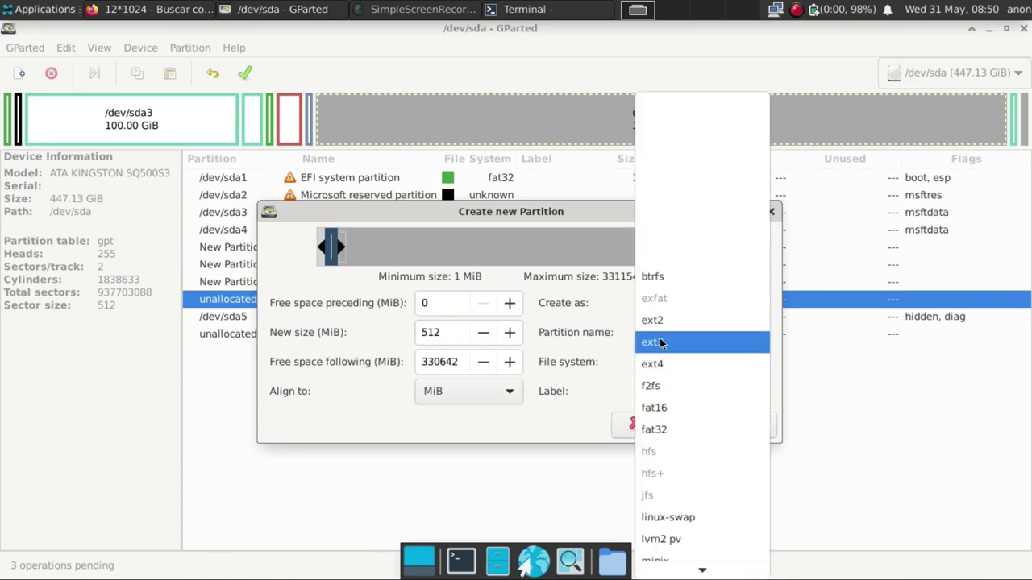
click(662, 321)
click(664, 389)
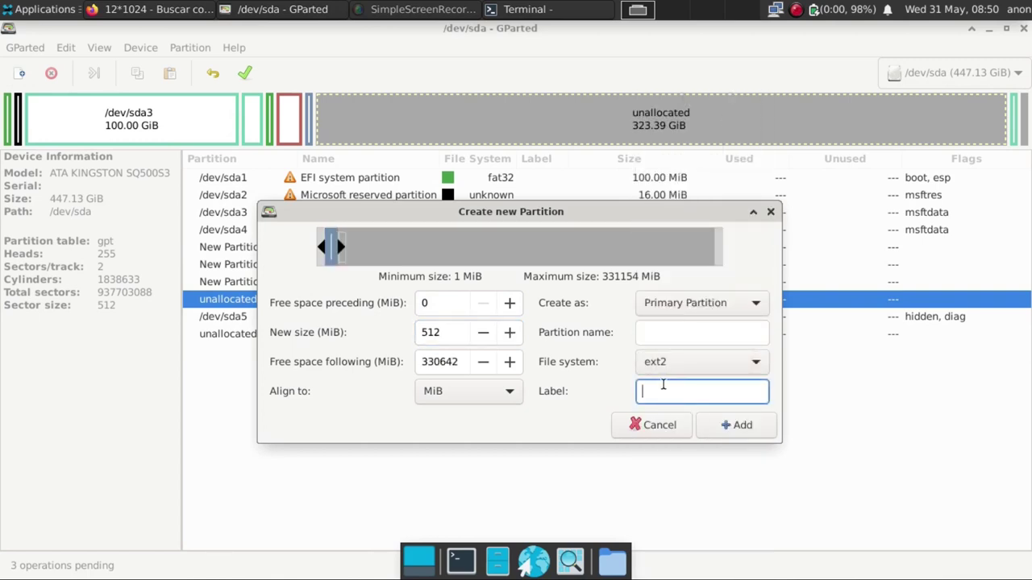
text(void)
key(BackSpace)
key(BackSpace)
key(BackSpace)
key(BackSpace)
text(boot-arch)
click(739, 426)
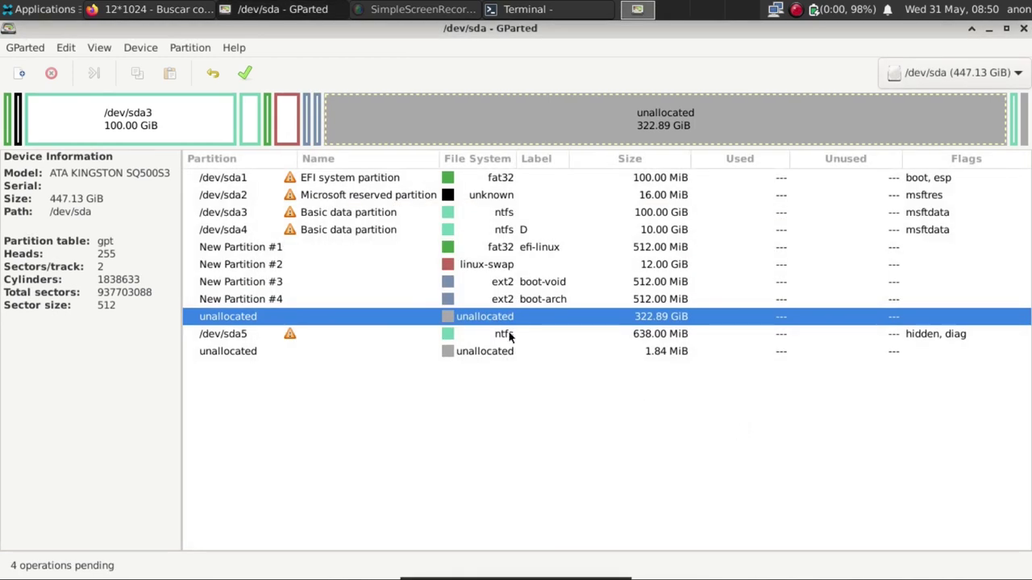
click(20, 73)
Queue a 512 MiB ext2 partition labelled boot-debian after boot-arch.
click(694, 355)
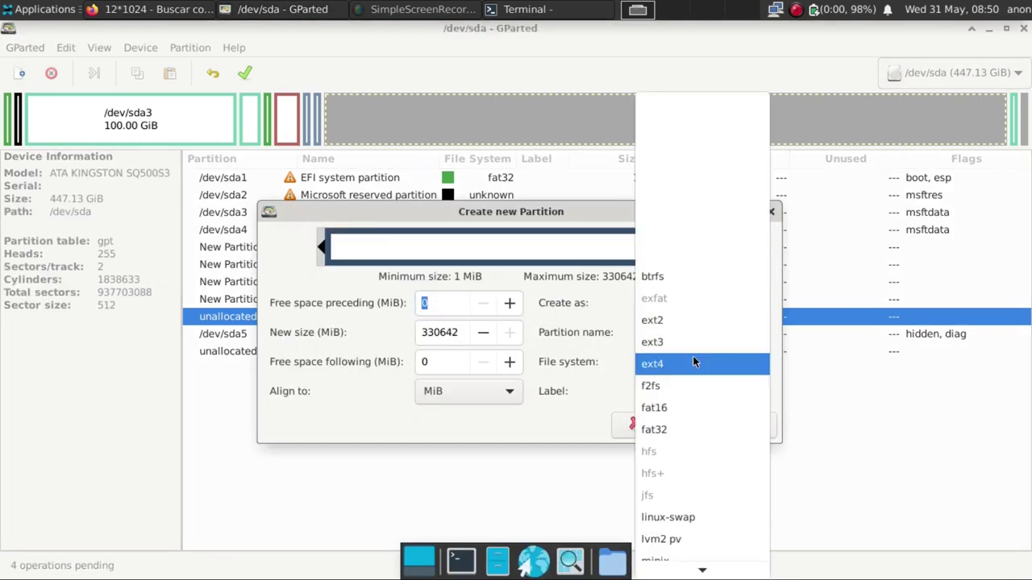
click(679, 326)
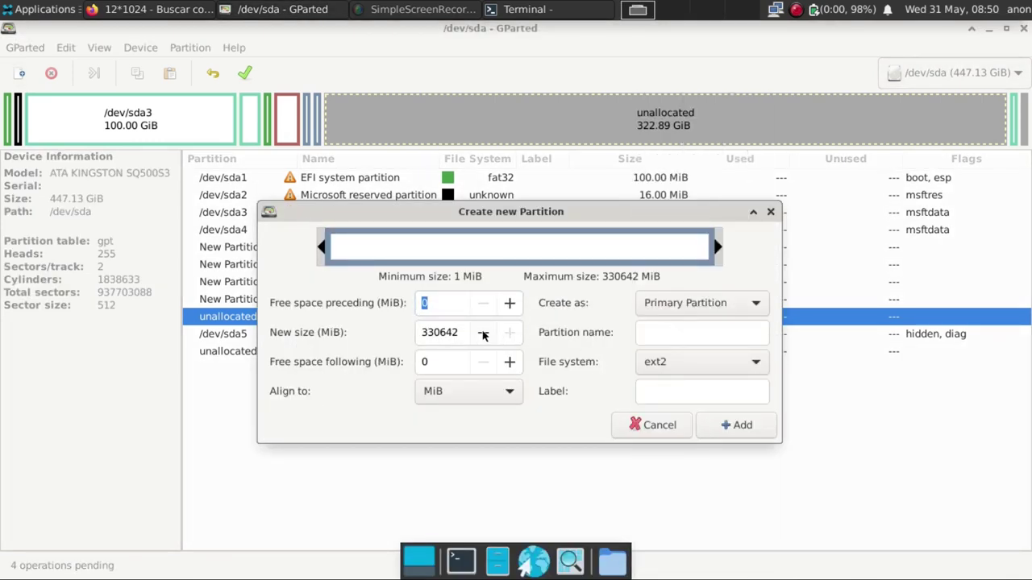
drag(458, 332, 368, 327)
text(512)
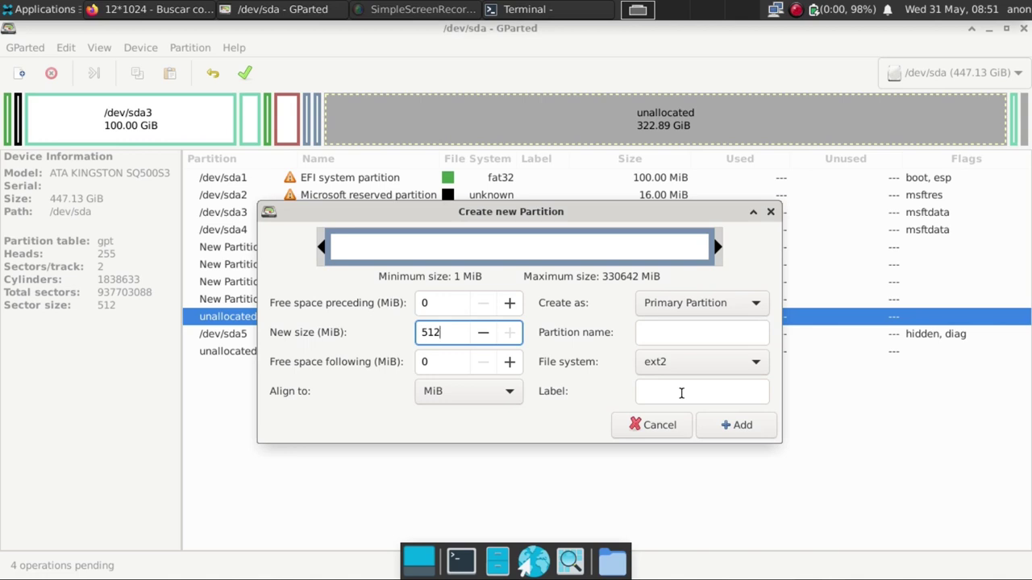
click(681, 392)
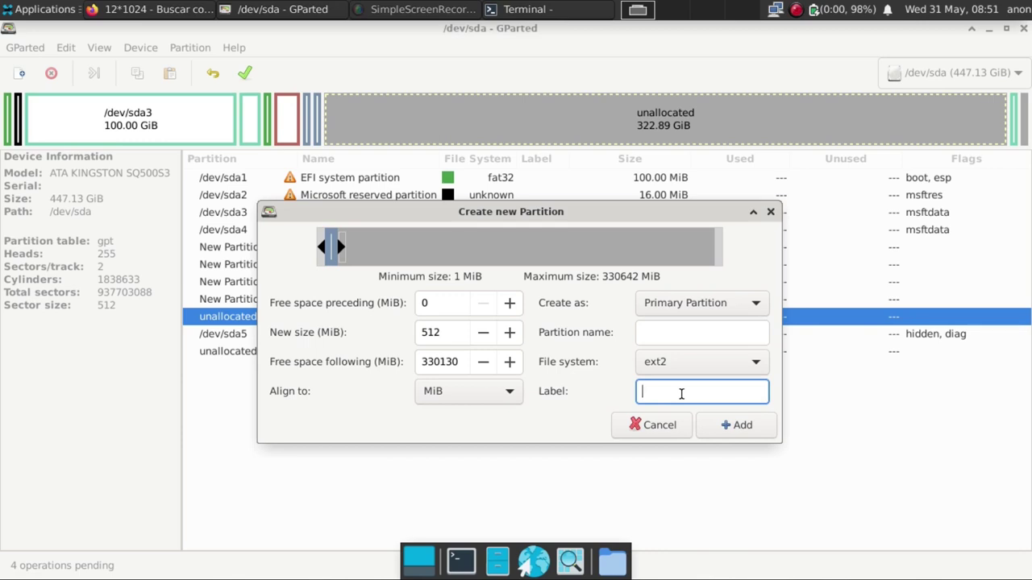
text(512)
key(BackSpace)
key(BackSpace)
key(BackSpace)
text(boot-debian)
click(741, 426)
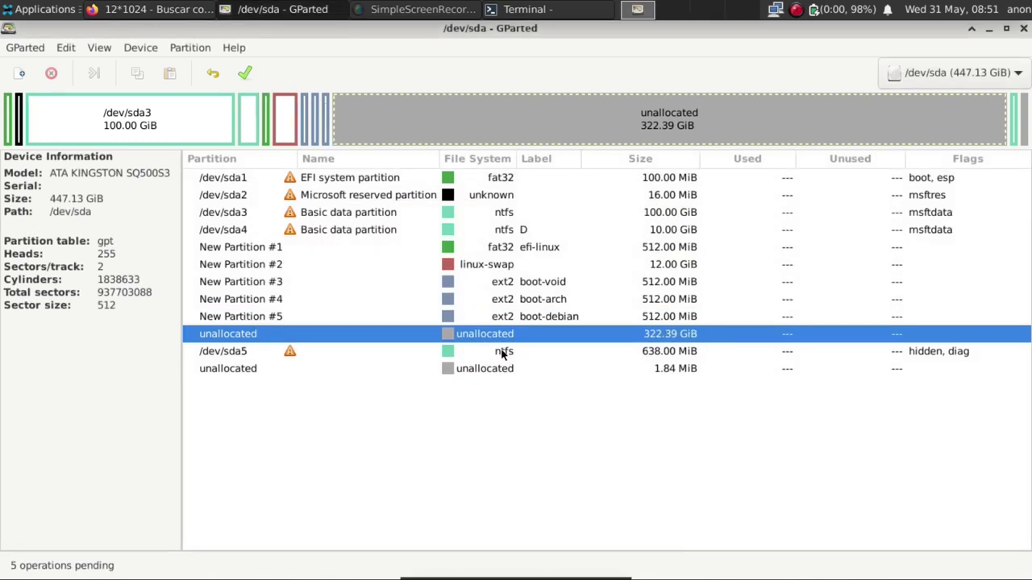
click(476, 250)
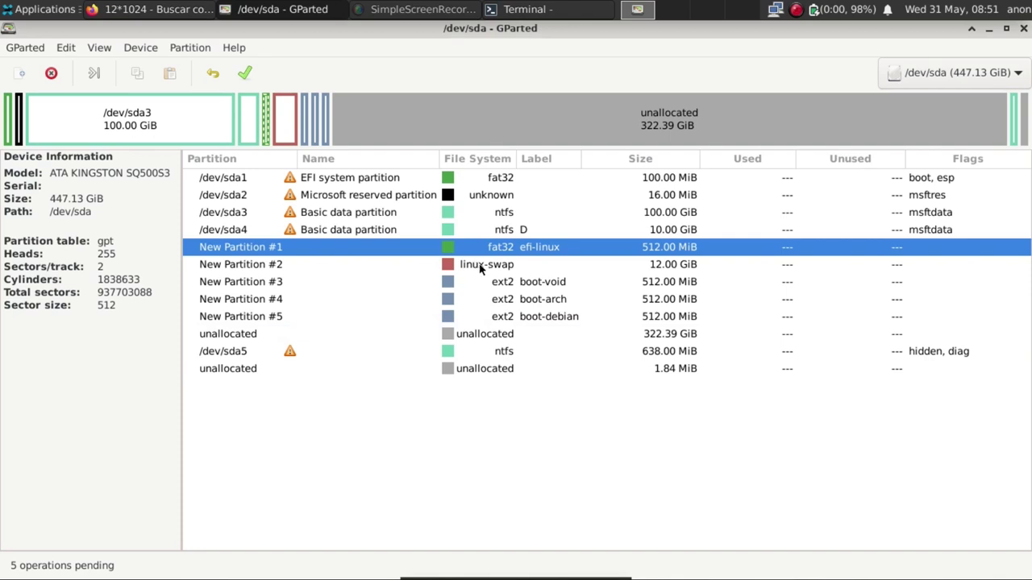
click(482, 266)
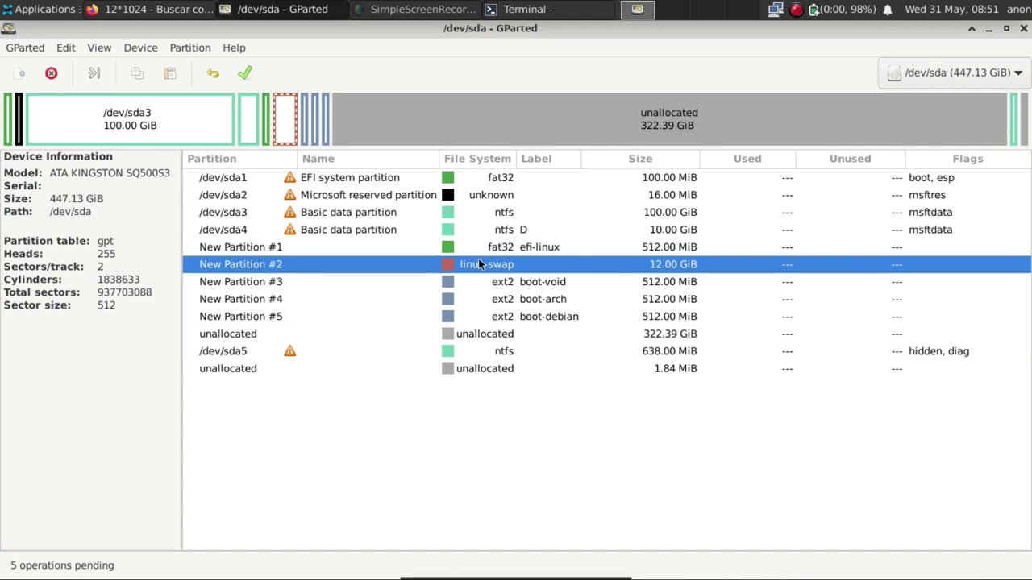
click(513, 285)
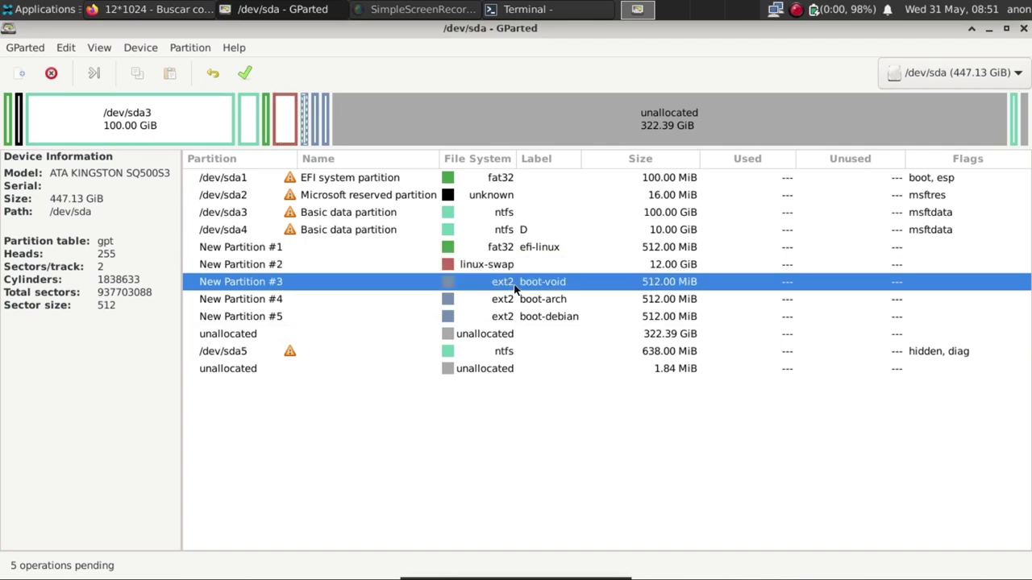
click(509, 306)
click(503, 318)
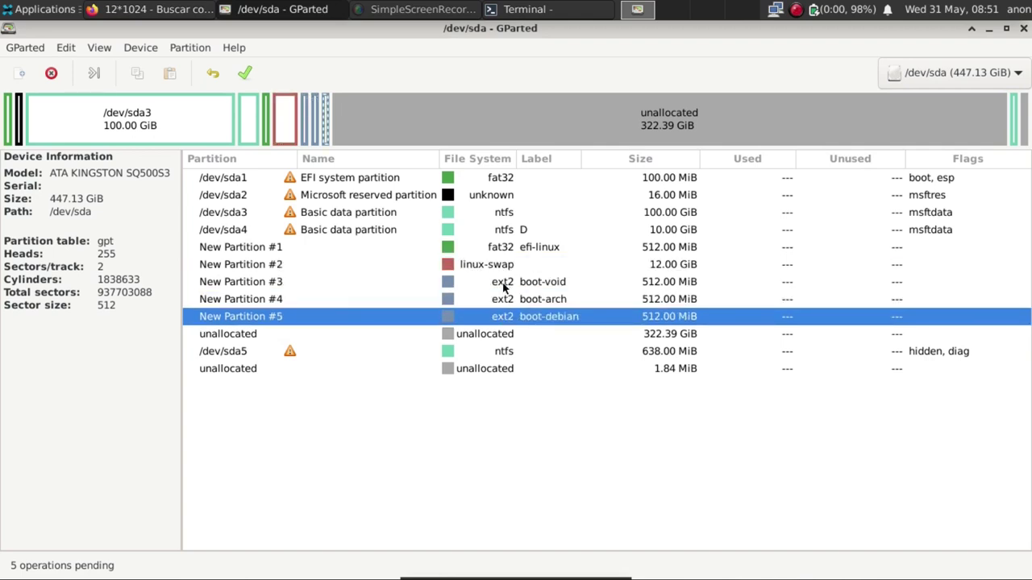
click(504, 287)
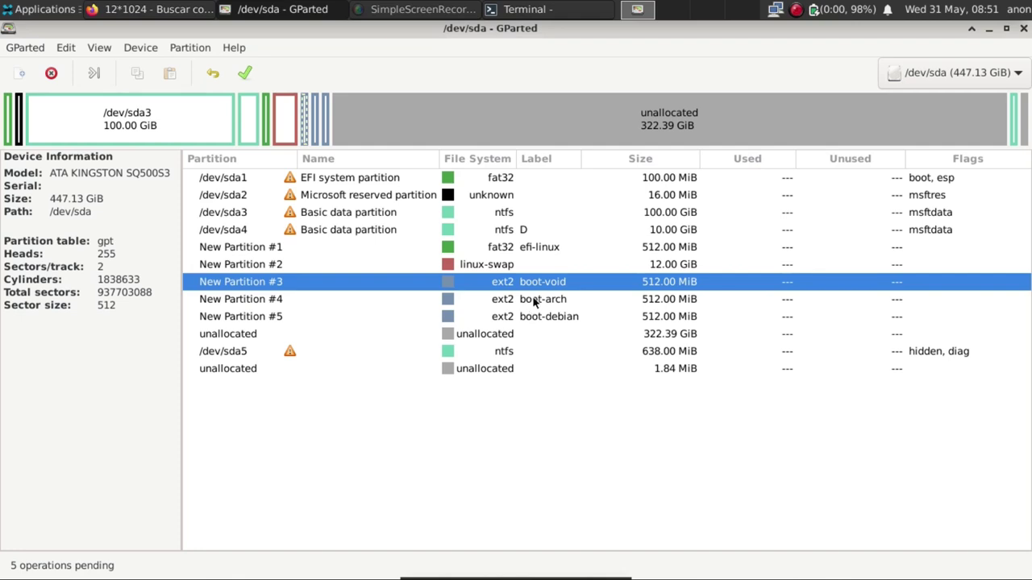
click(501, 339)
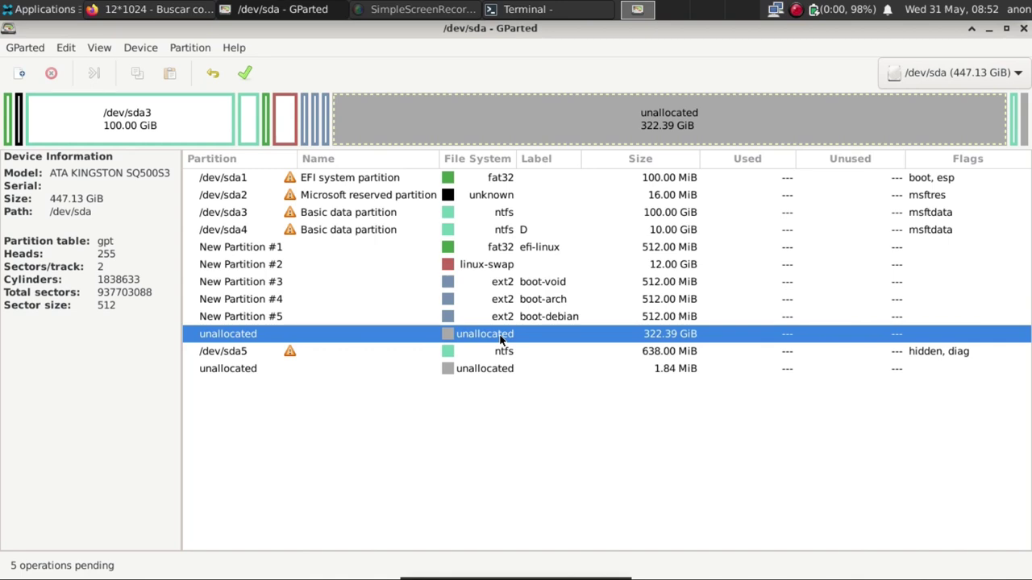
Queue an lvm2 pv partition taking the full remaining 322.39 GiB on /dev/sda.
click(21, 72)
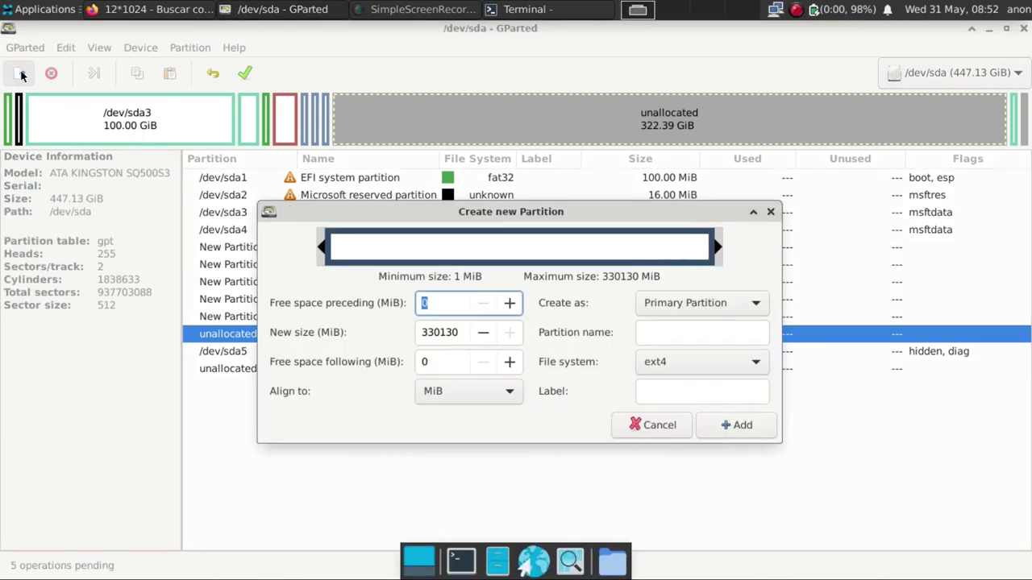
click(742, 364)
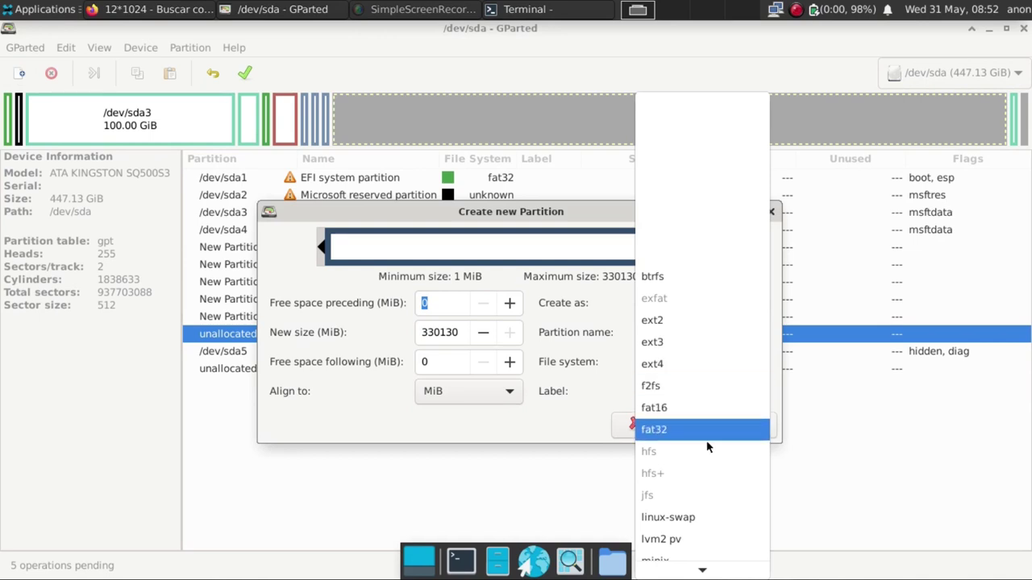
click(691, 533)
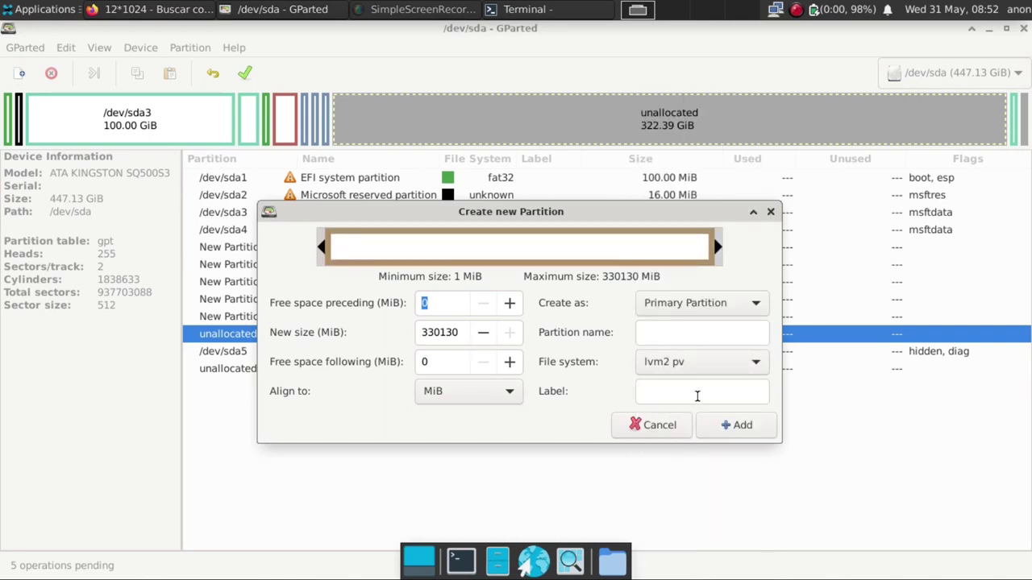
click(742, 426)
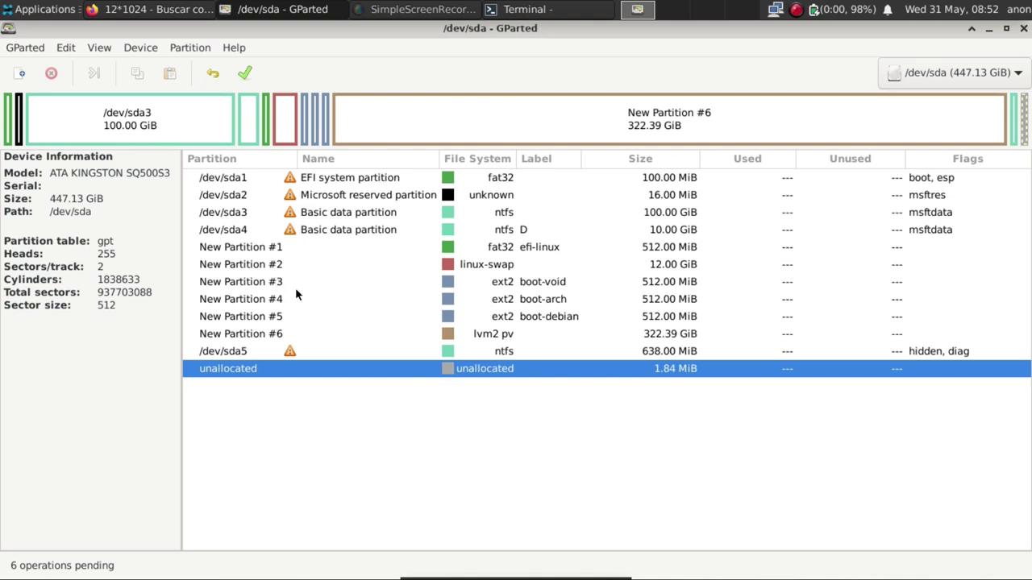
Apply the six pending operations, writing /dev/sda6 through /dev/sda11 to disk.
click(245, 74)
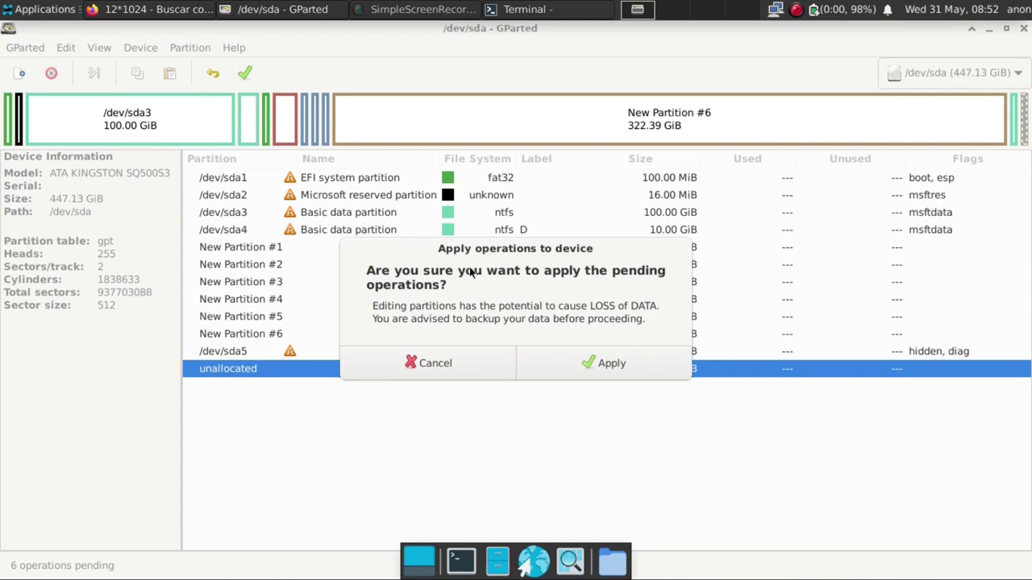
click(580, 361)
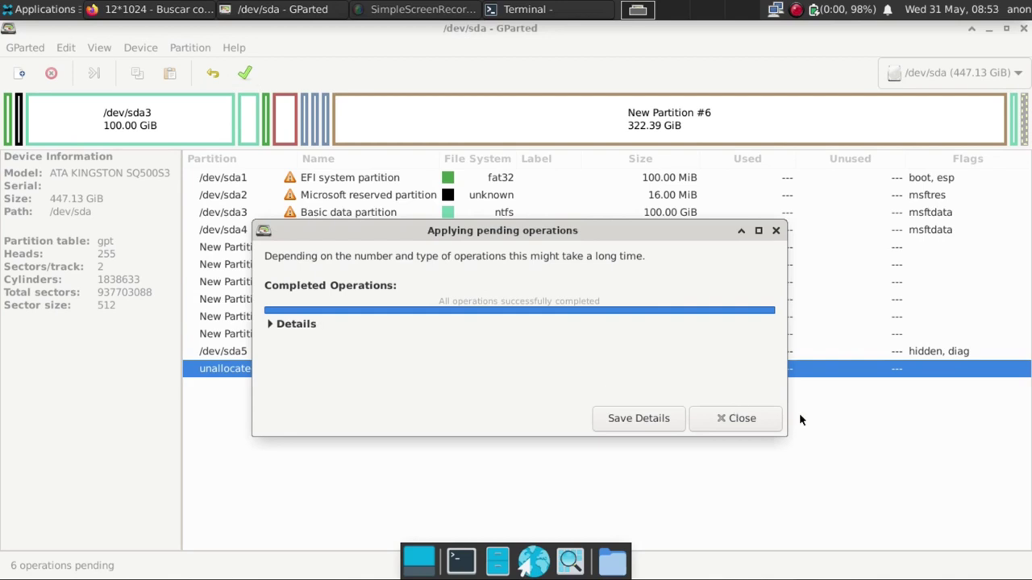
click(739, 418)
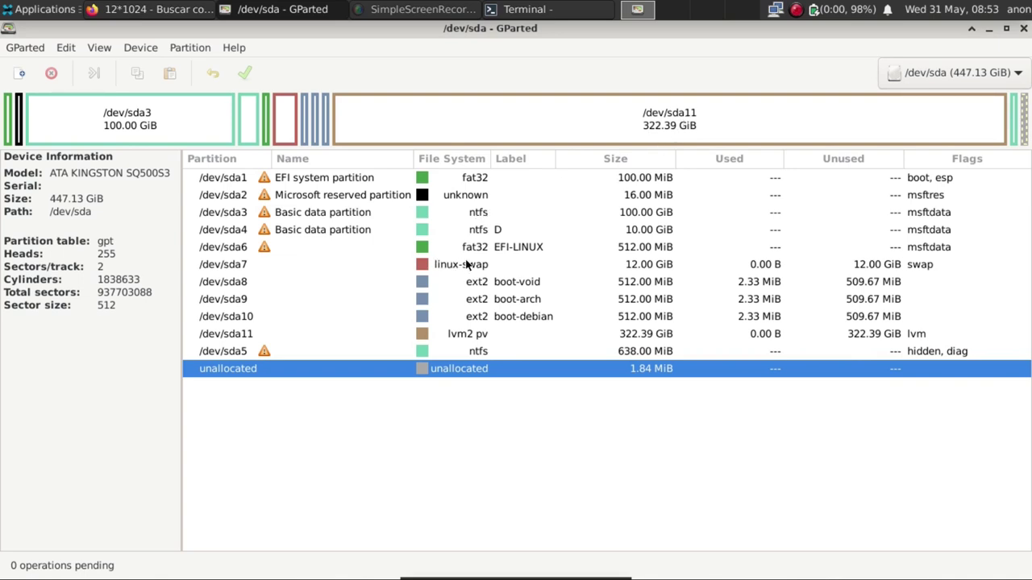
click(483, 249)
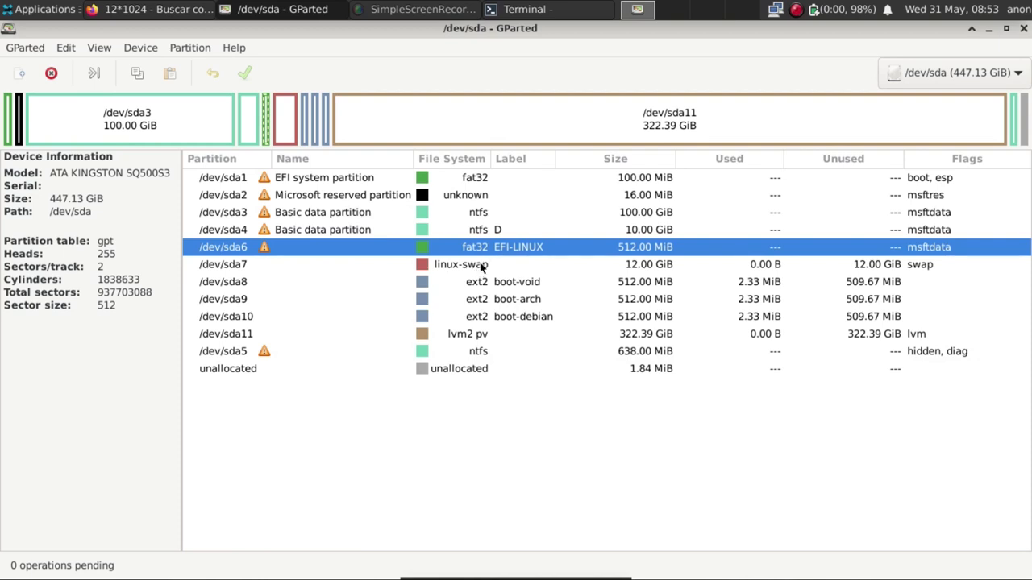
click(482, 268)
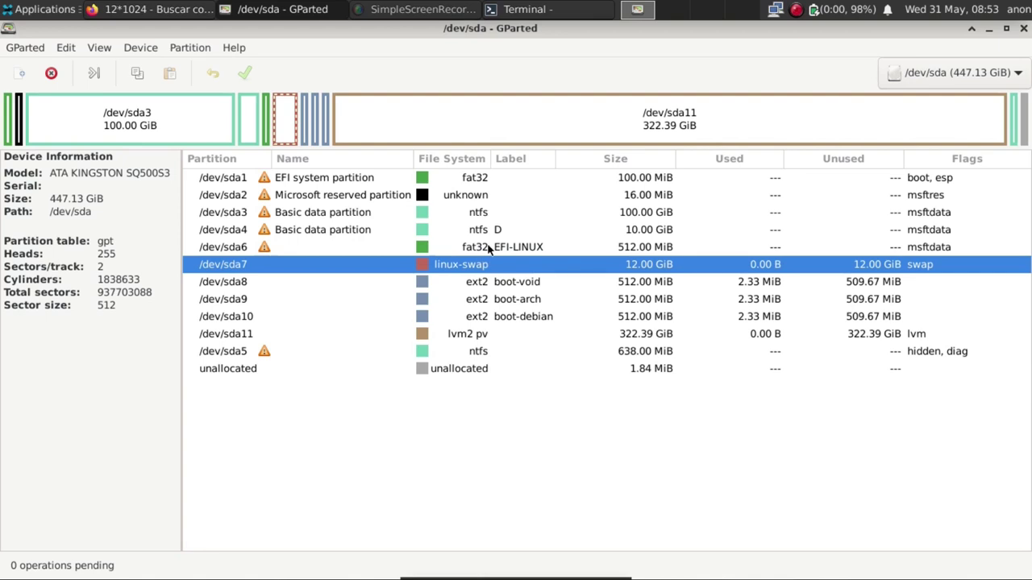
click(486, 283)
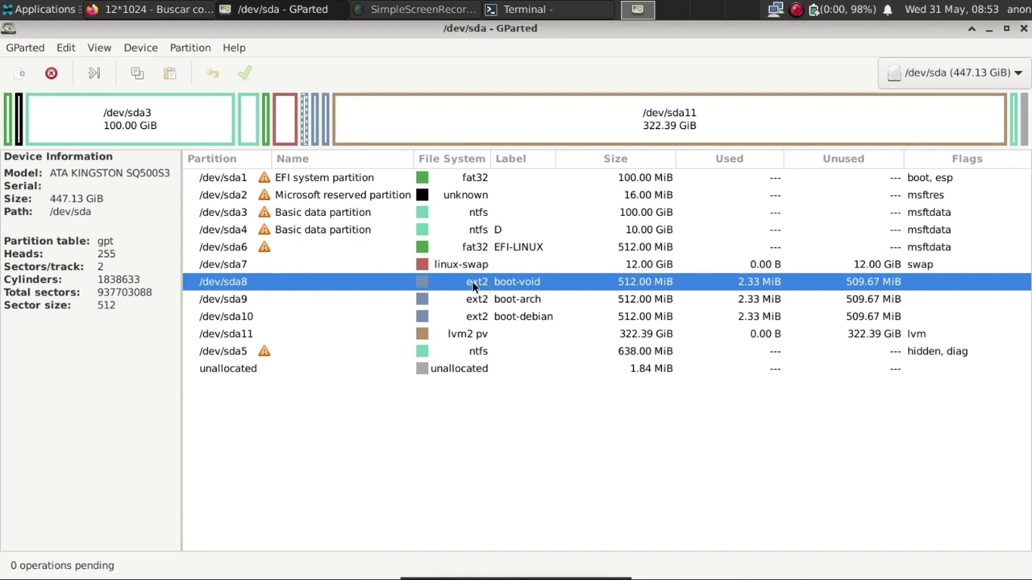
click(510, 303)
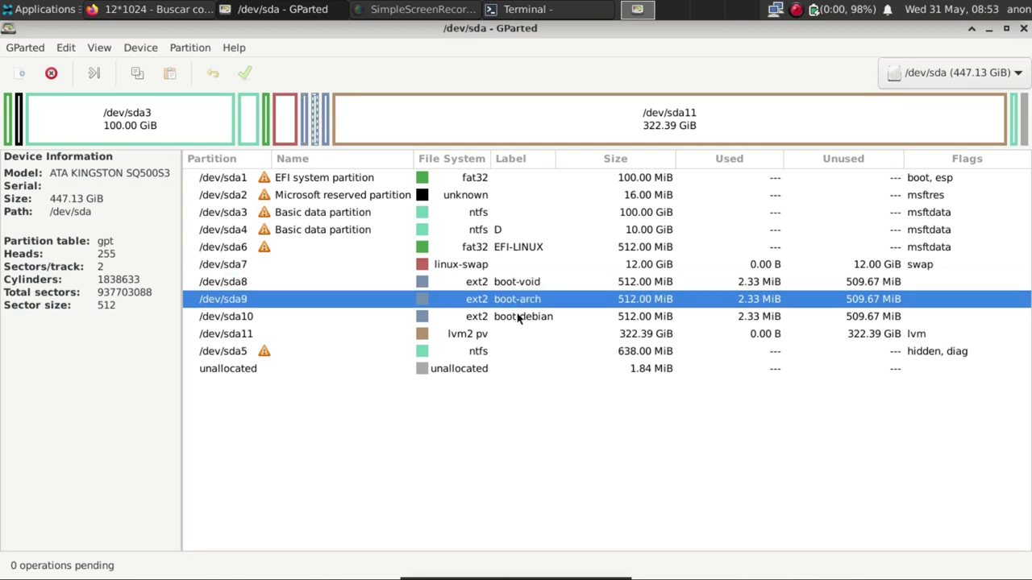
click(517, 318)
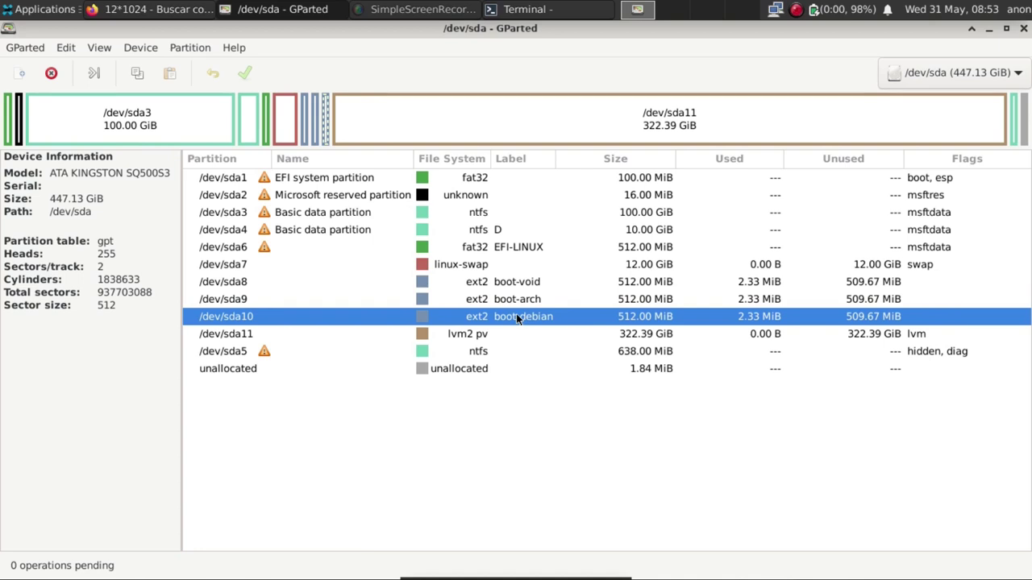
click(499, 333)
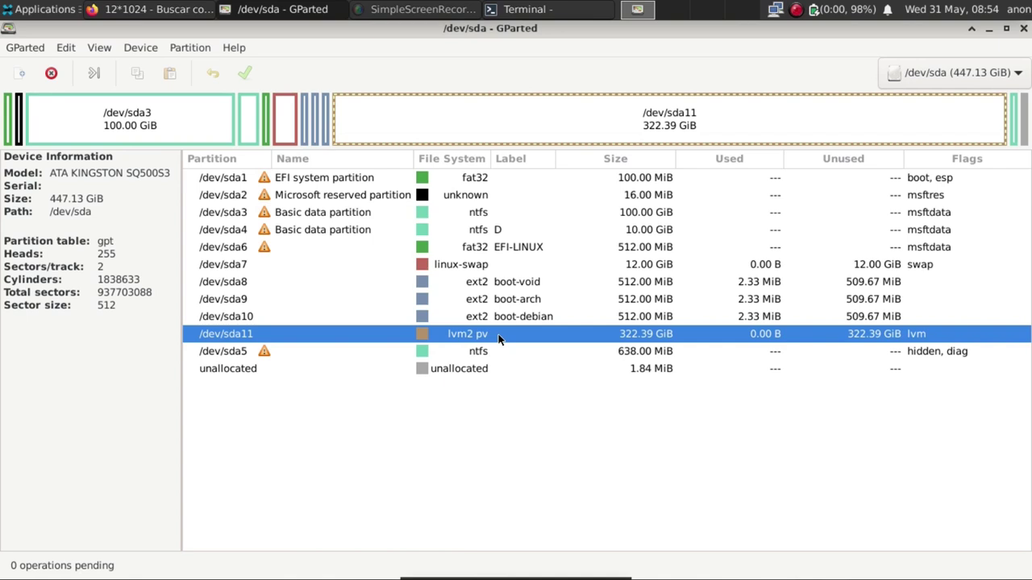
Switch to /dev/sdb and queue a 447.13 GiB lvm2 pv partition covering the whole disk.
click(943, 73)
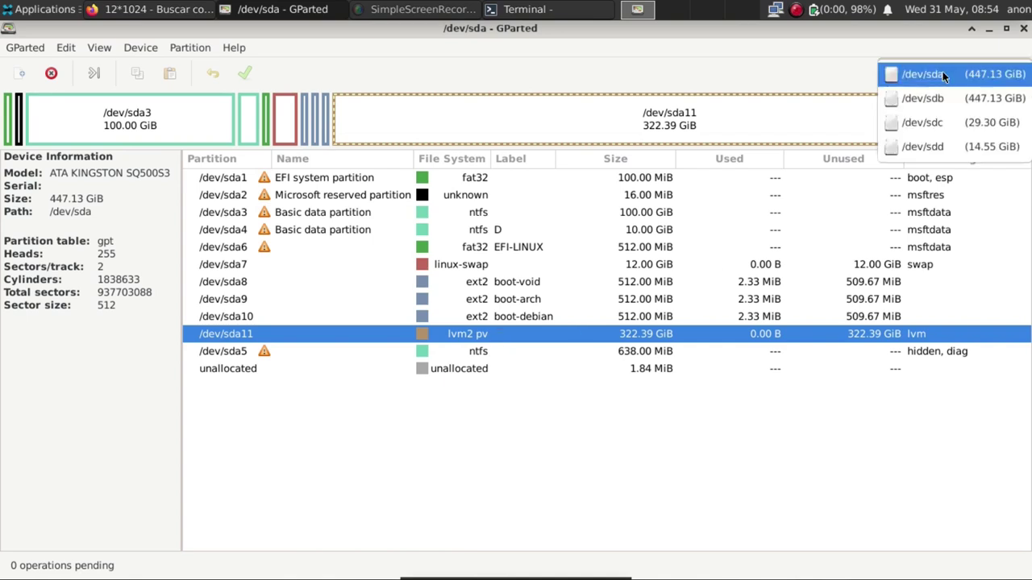
click(938, 95)
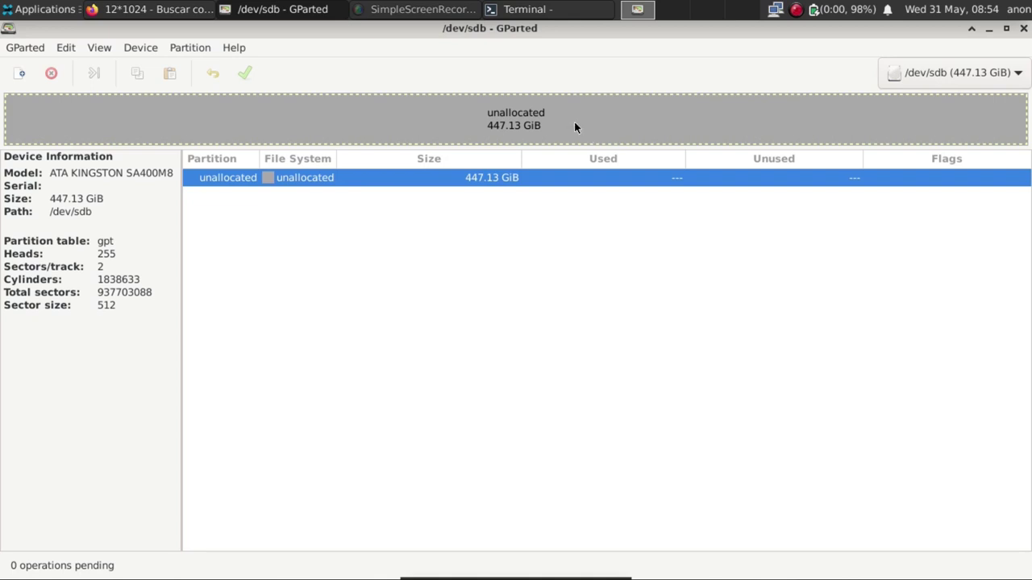
click(20, 73)
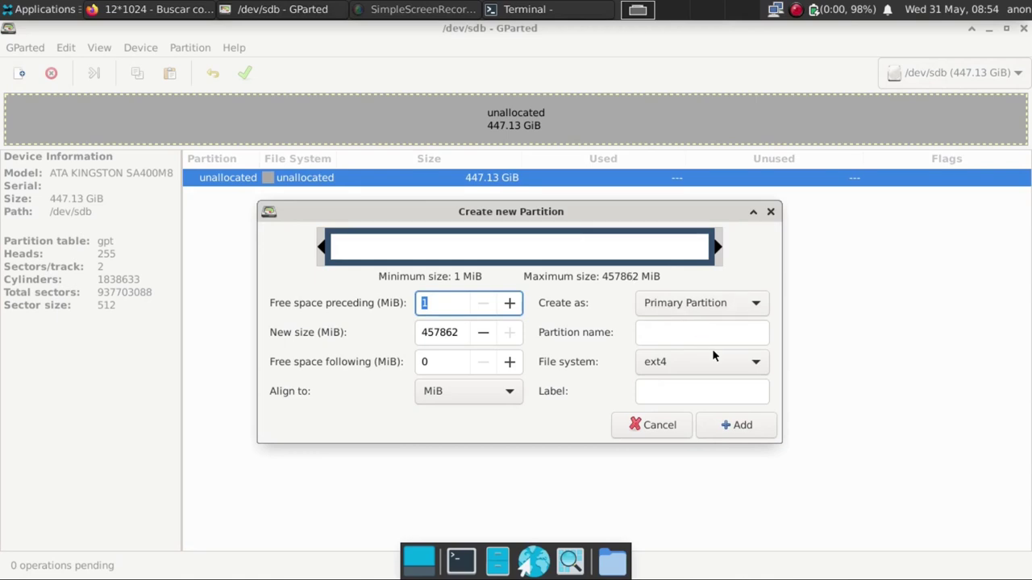
click(718, 361)
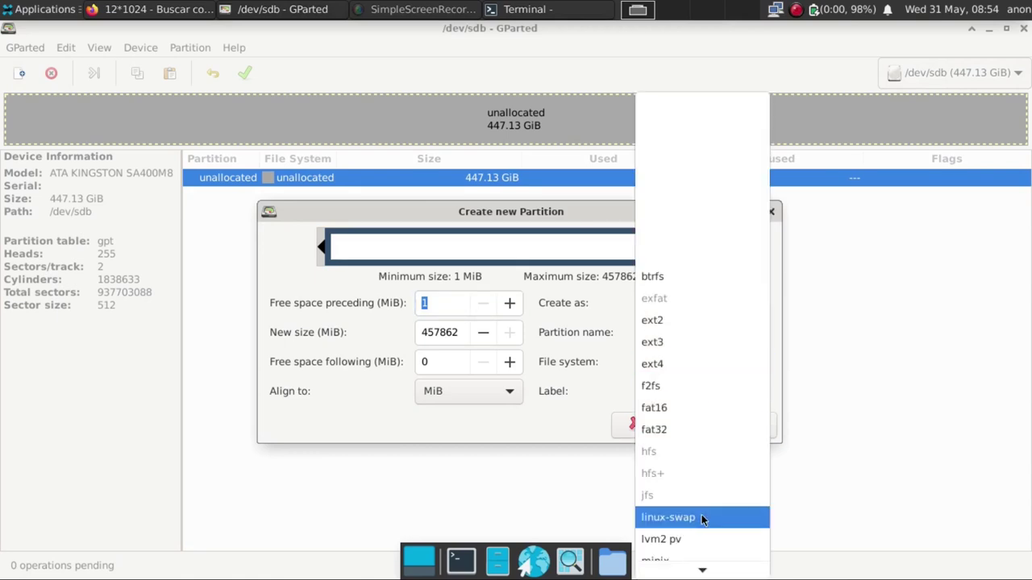
click(693, 539)
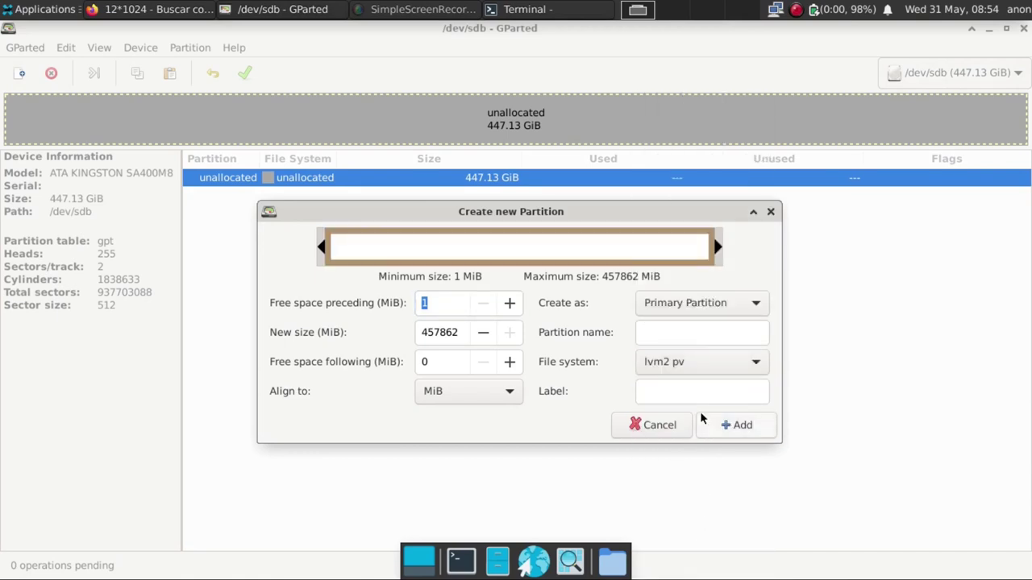
click(724, 426)
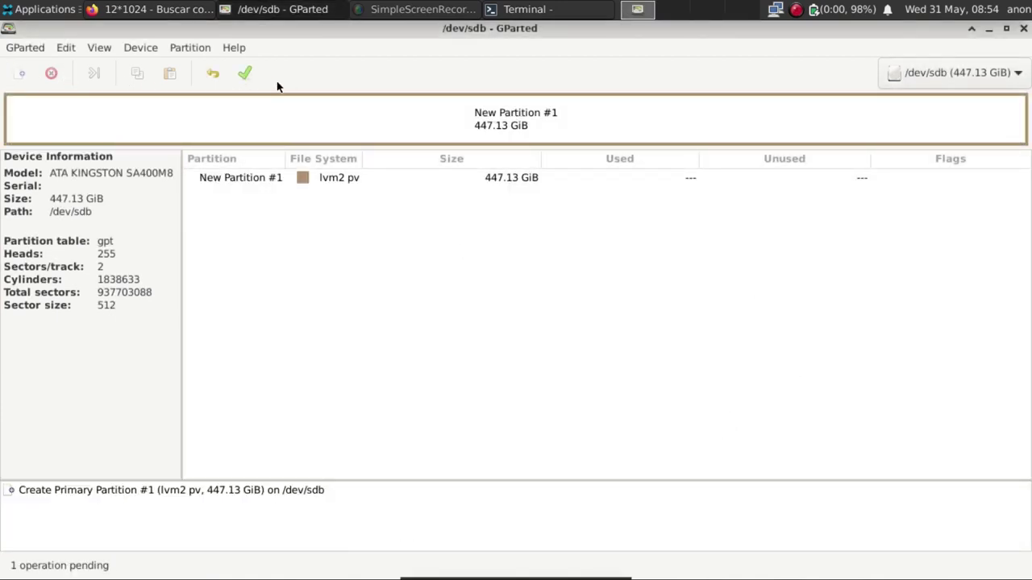
Write the queued /dev/sdb1 lvm2 pv to disk, then show /dev/sda again.
click(243, 75)
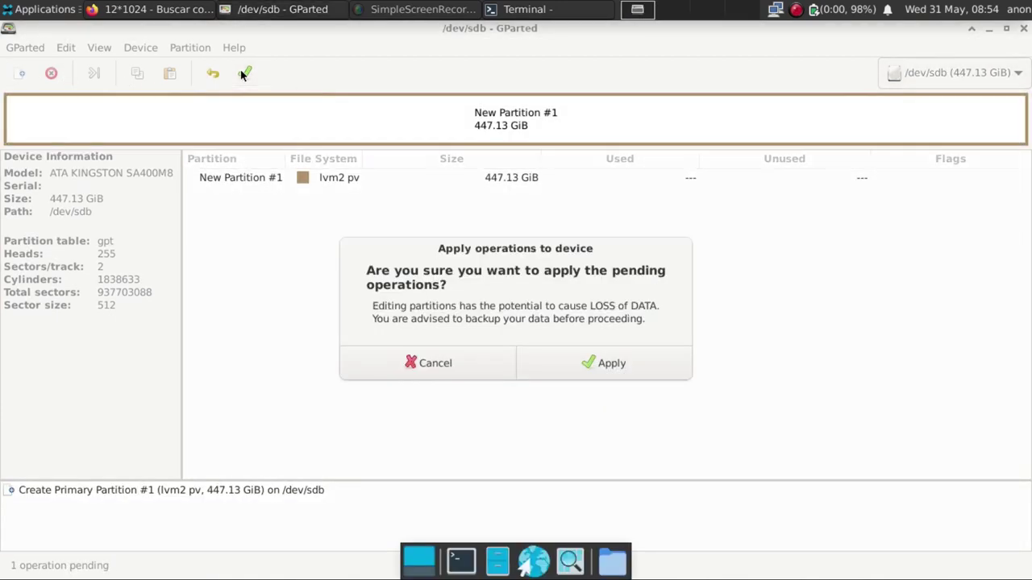
click(603, 364)
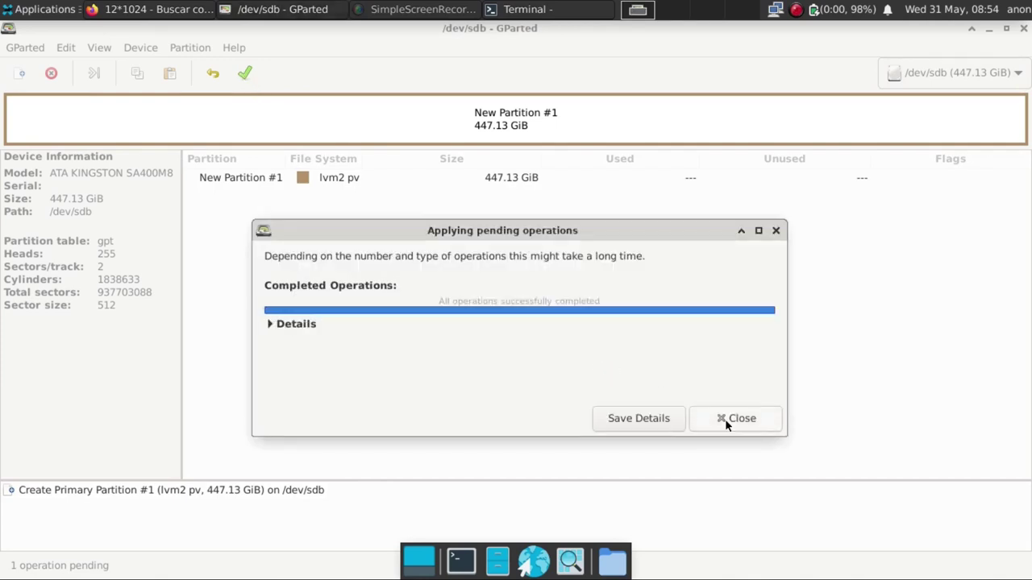
click(725, 421)
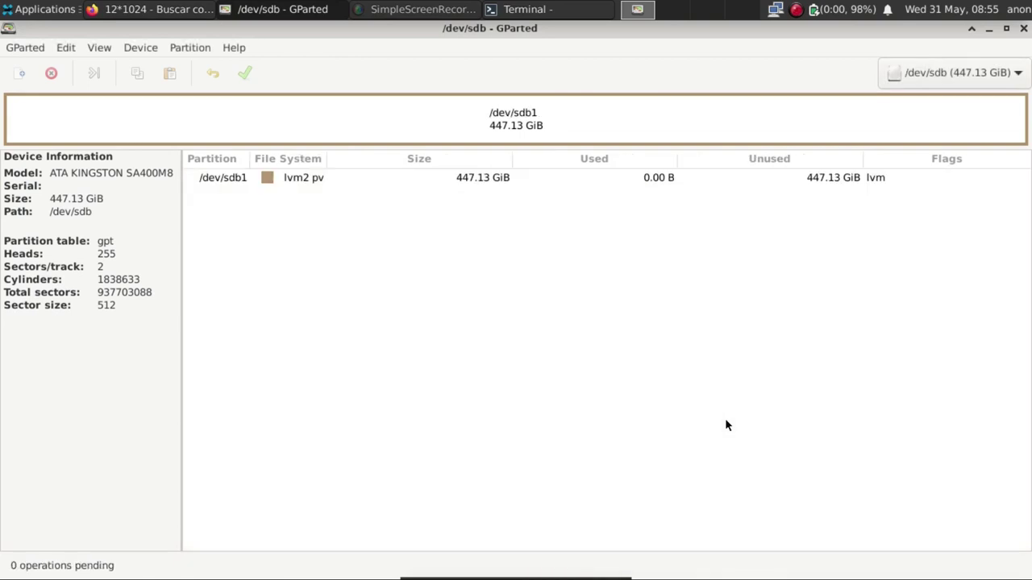
click(924, 75)
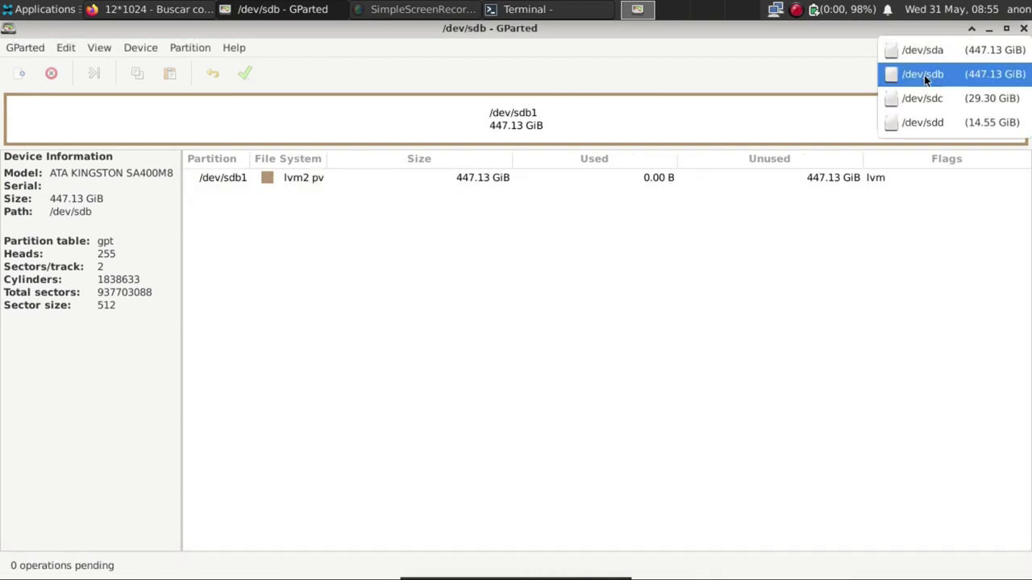
click(926, 50)
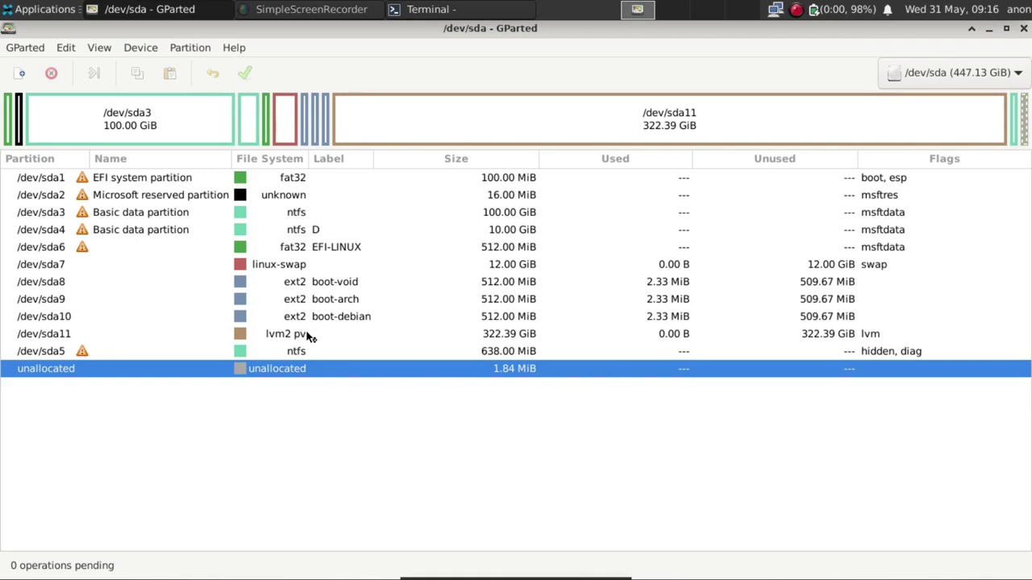
Check /dev/sdb1 and /dev/sda6, sda7, sda8 and sda11, then close GParted.
click(310, 336)
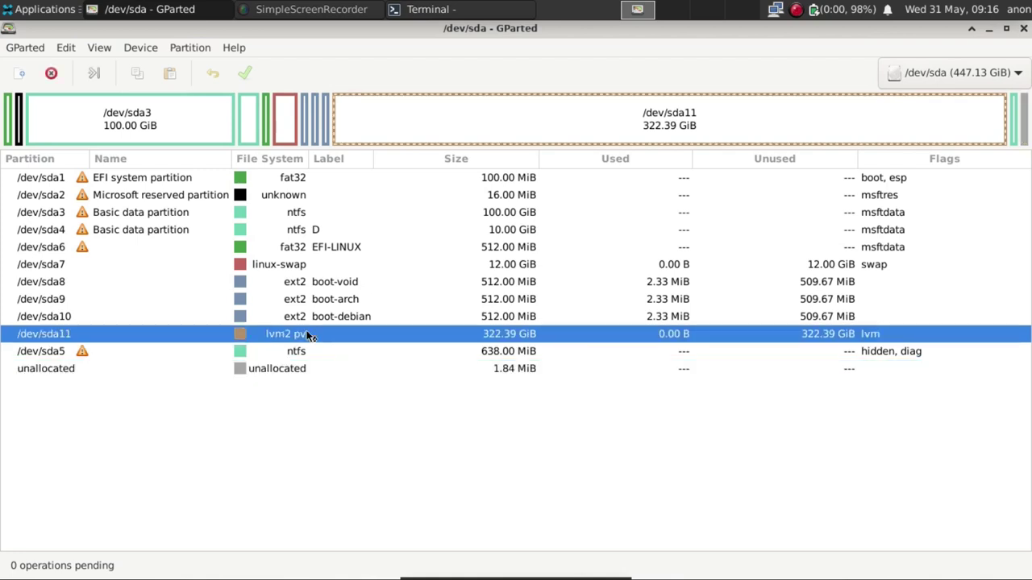
click(940, 71)
click(937, 98)
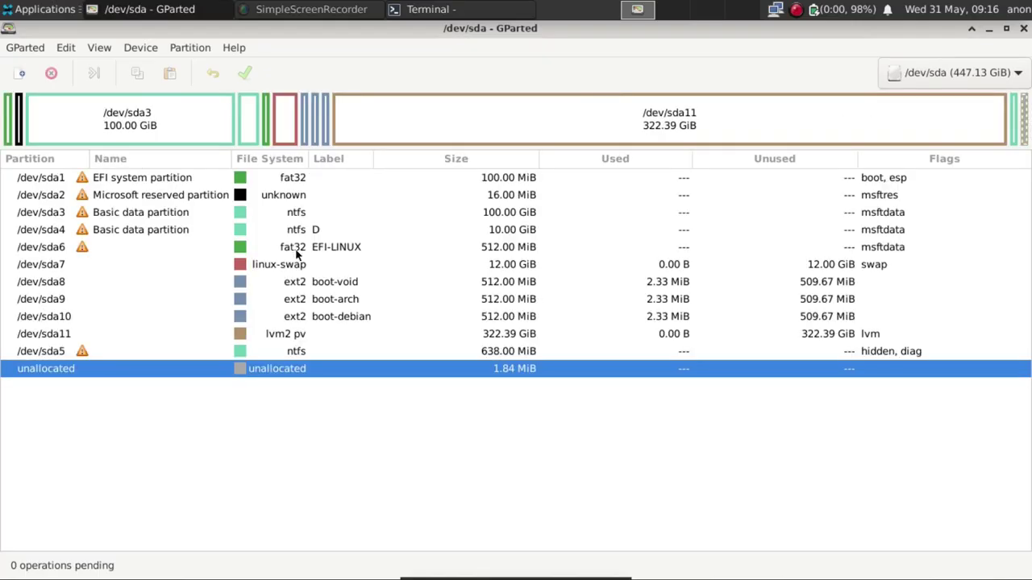
click(296, 252)
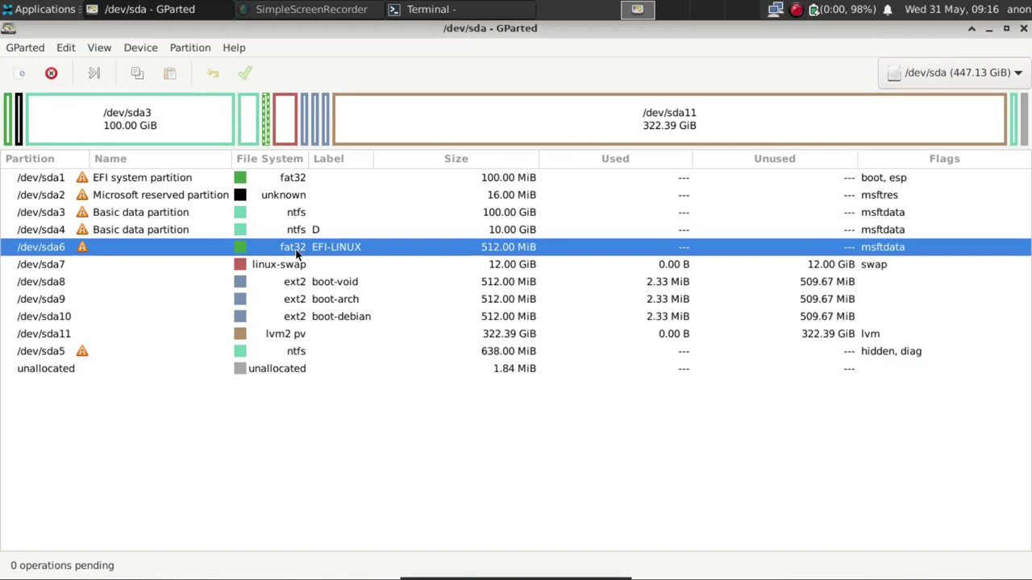
click(288, 266)
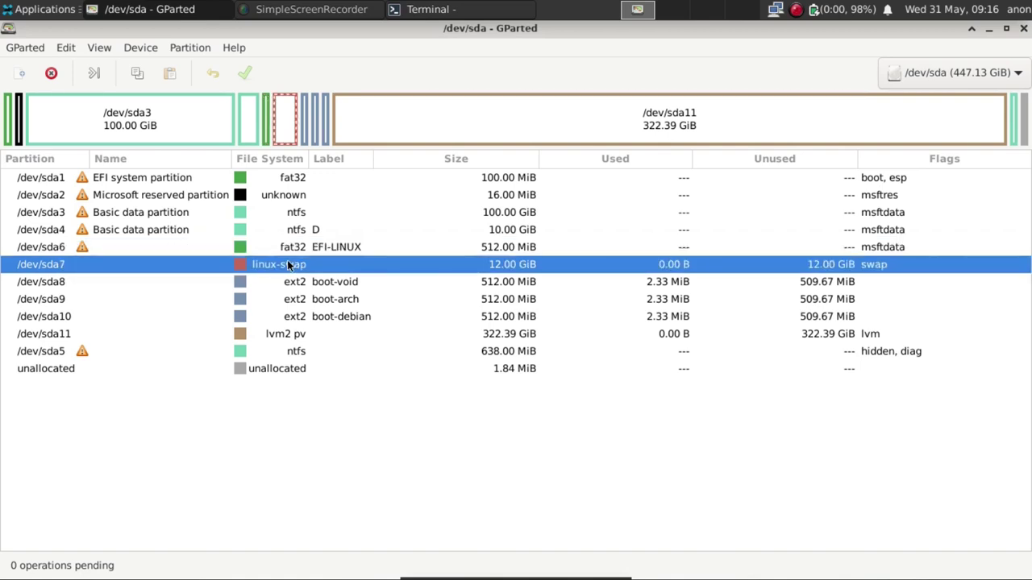
click(316, 287)
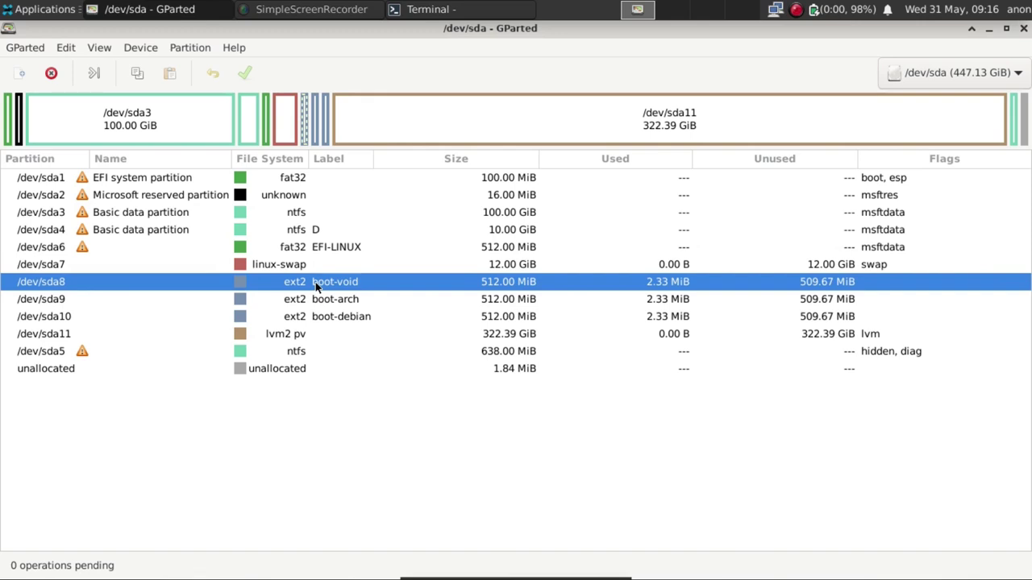
click(304, 339)
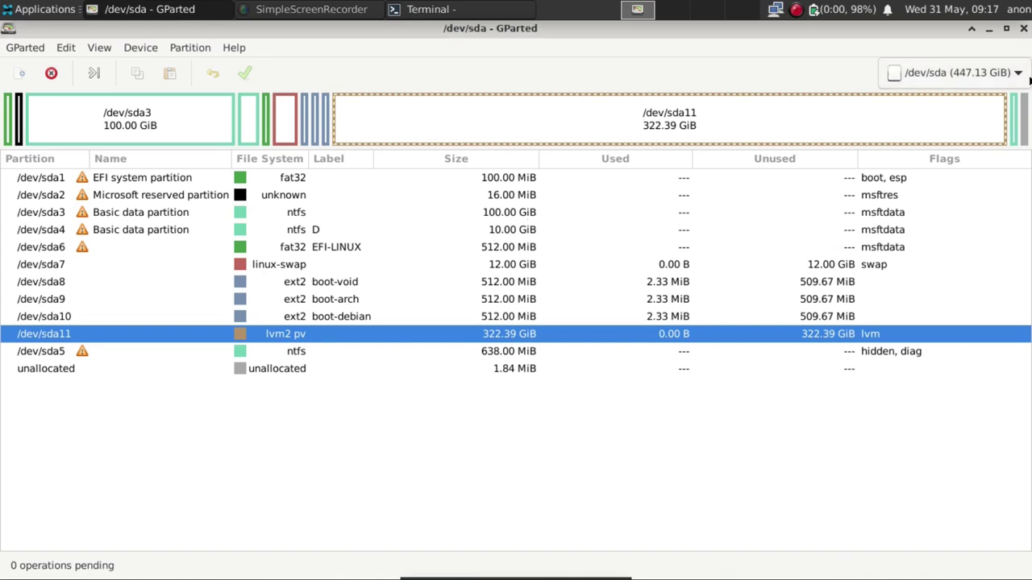
click(1023, 29)
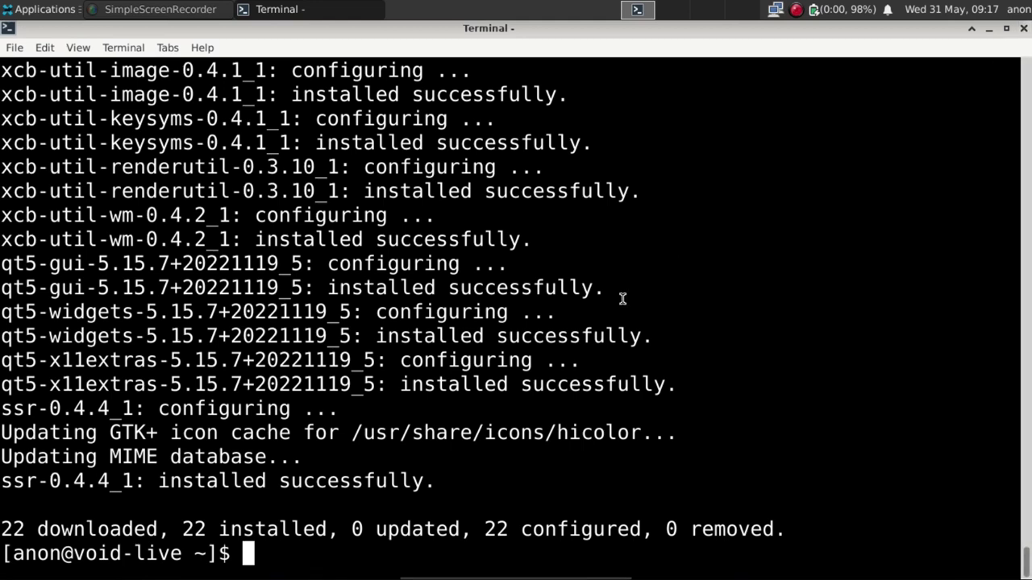
Clear the terminal, then run sudo pvscan and sudo vgscan.
text(clear)
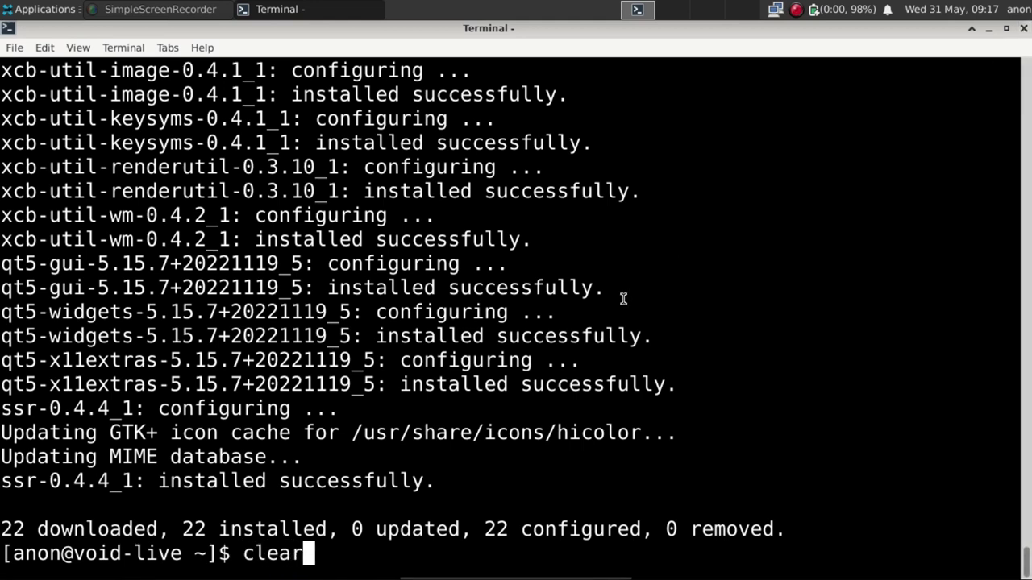
key(Return)
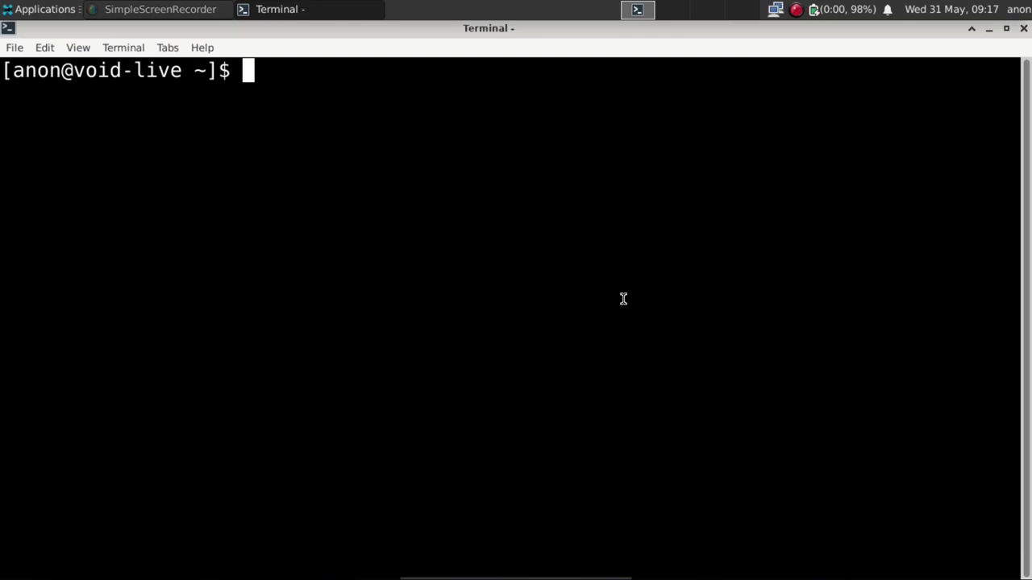
text(sudo )
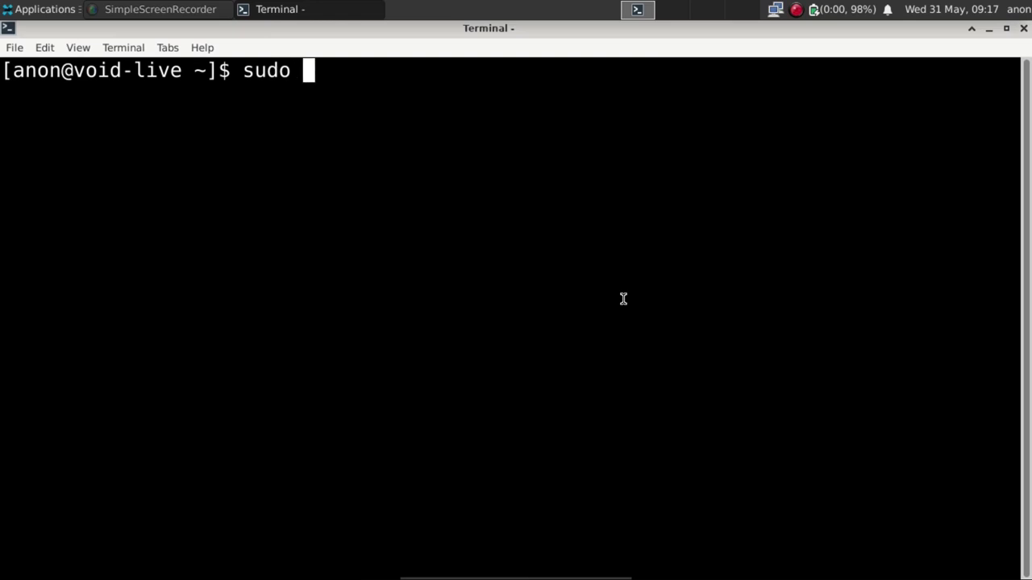
text(pvscan)
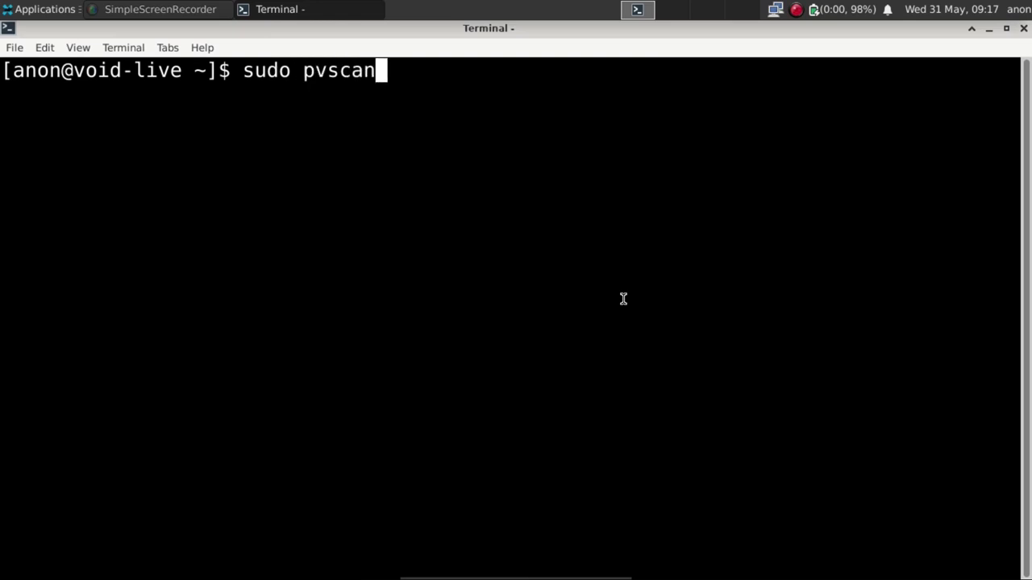
key(Return)
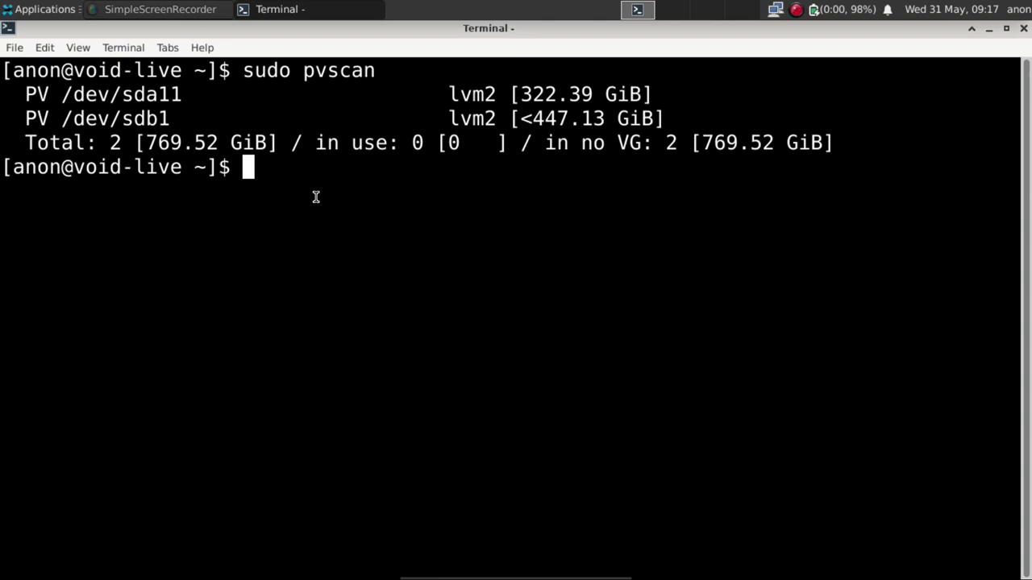
text(sudo )
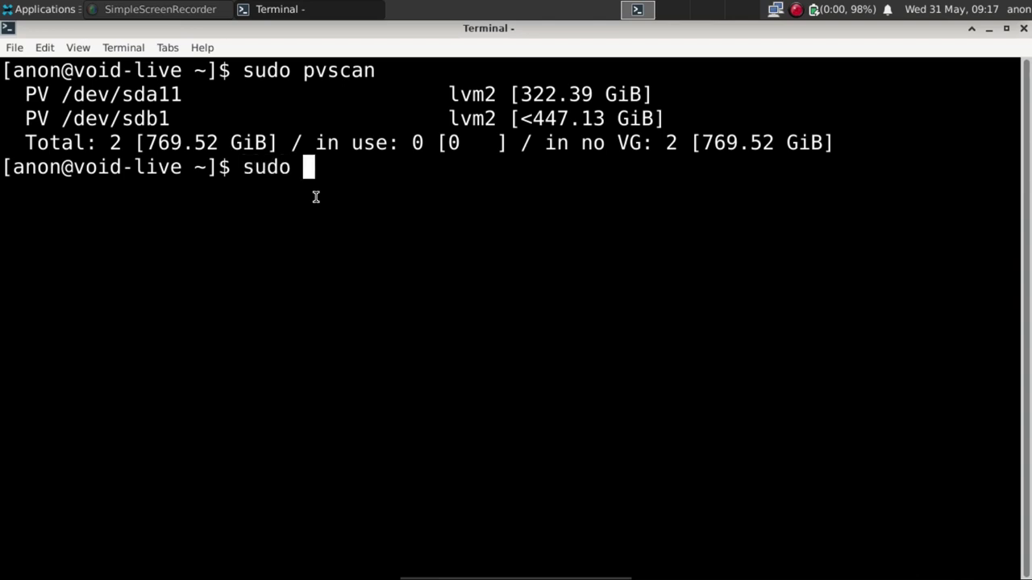
text(vgscan)
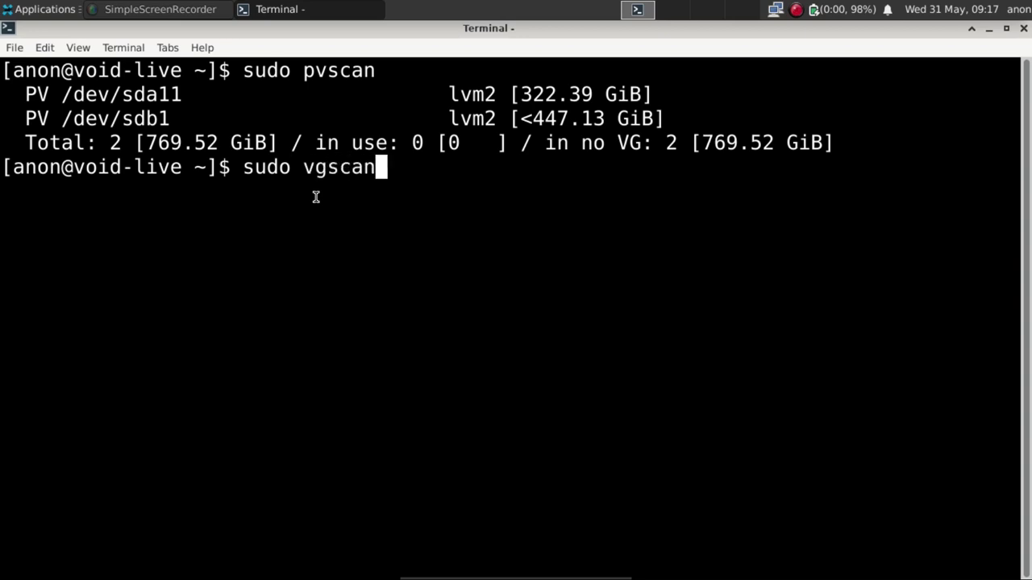
key(Return)
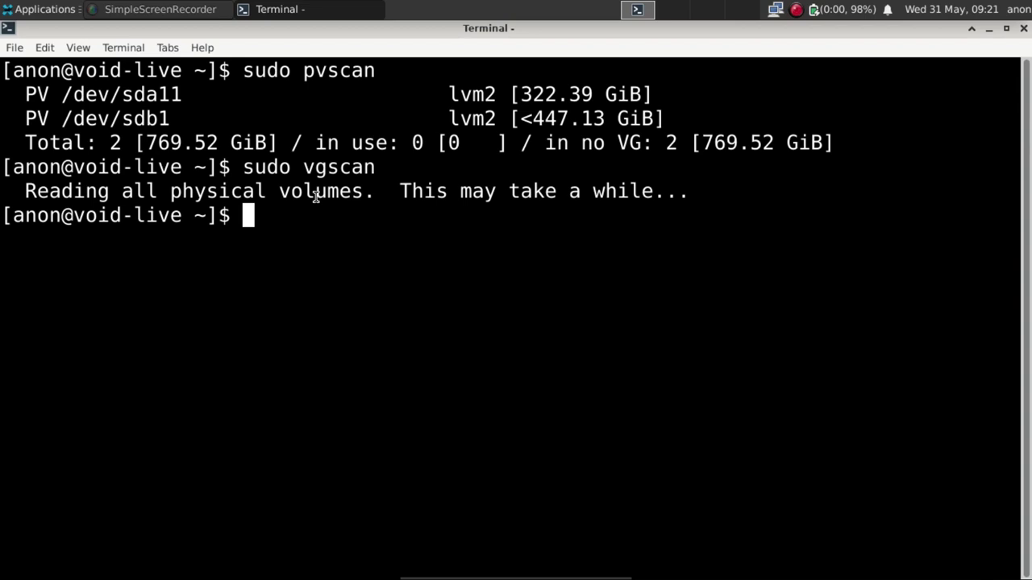
Run sudo vgcreate vglinux /dev/sda11 /dev/sdb1, fixing typos before pressing Enter.
text(sudo )
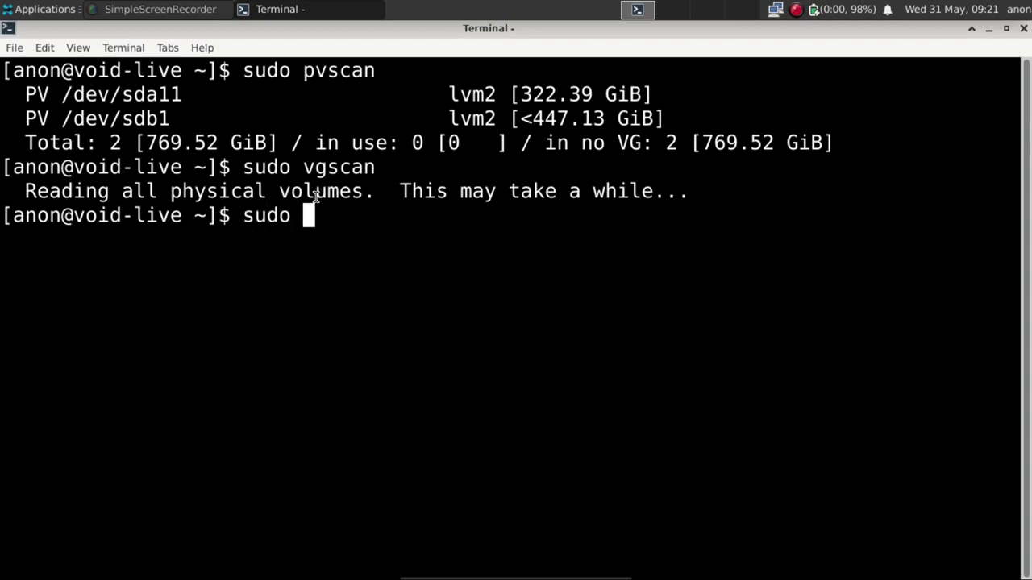
text(vgcrear)
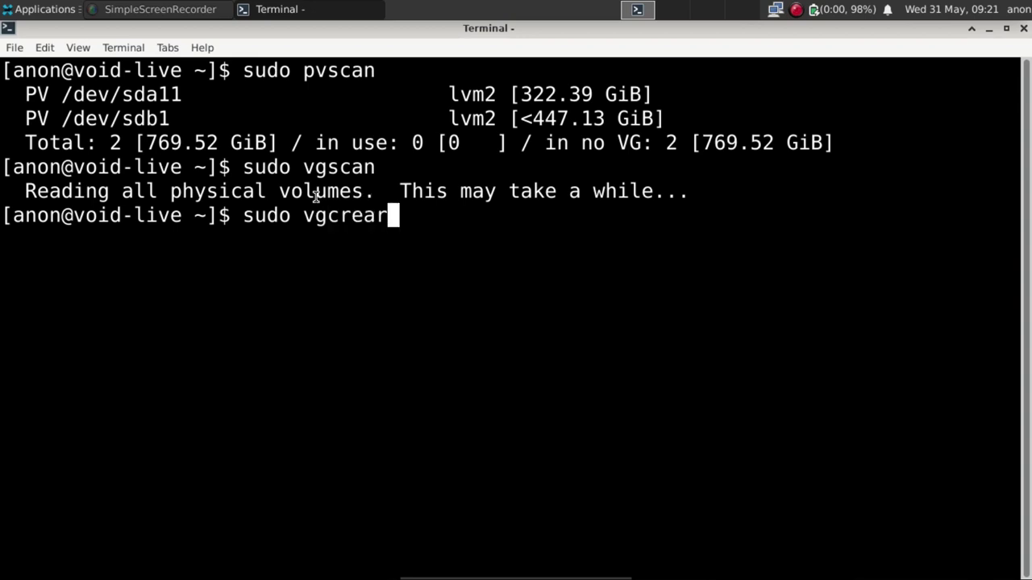
key(BackSpace)
text(te)
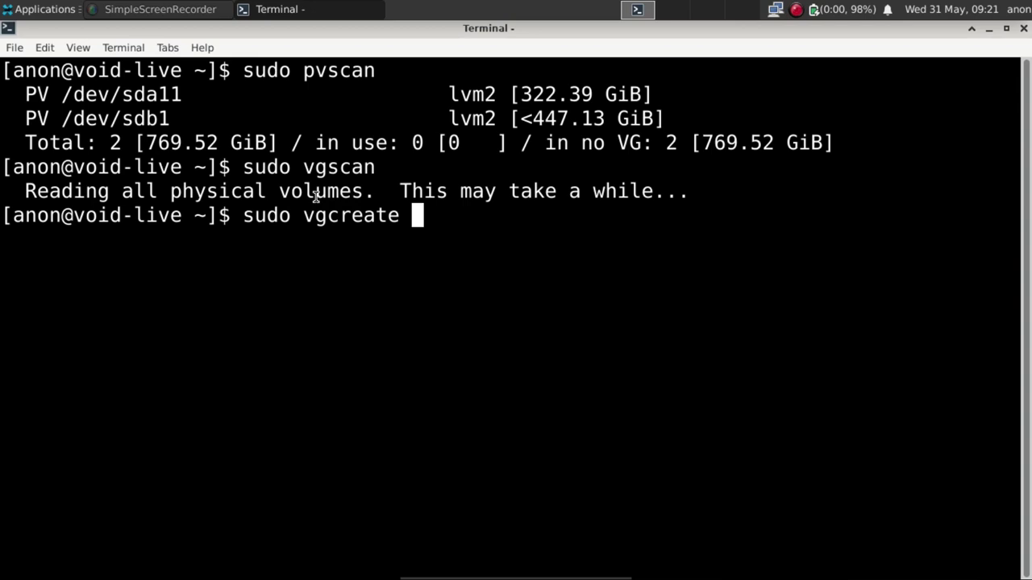
text( vgl)
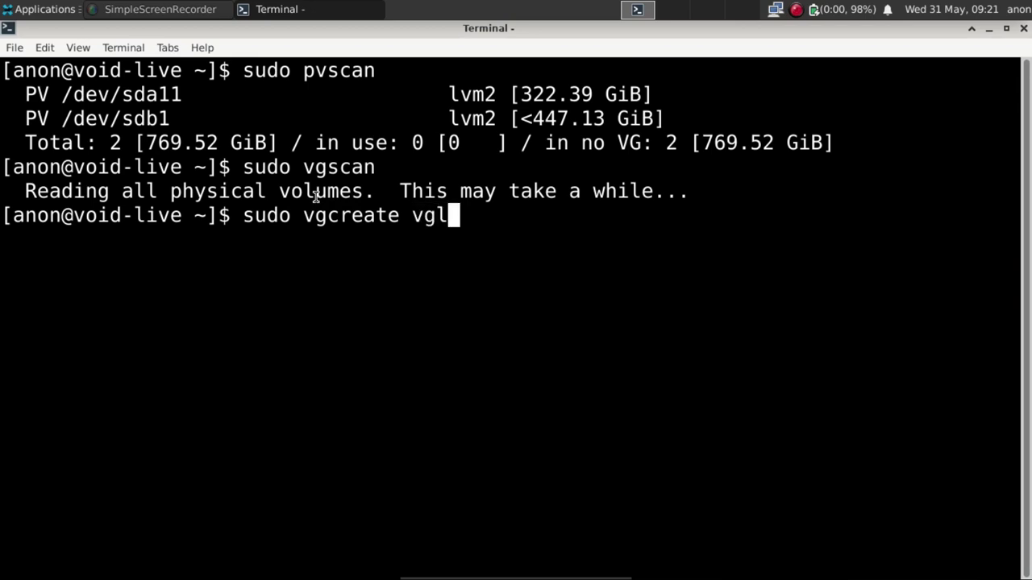
text(inux)
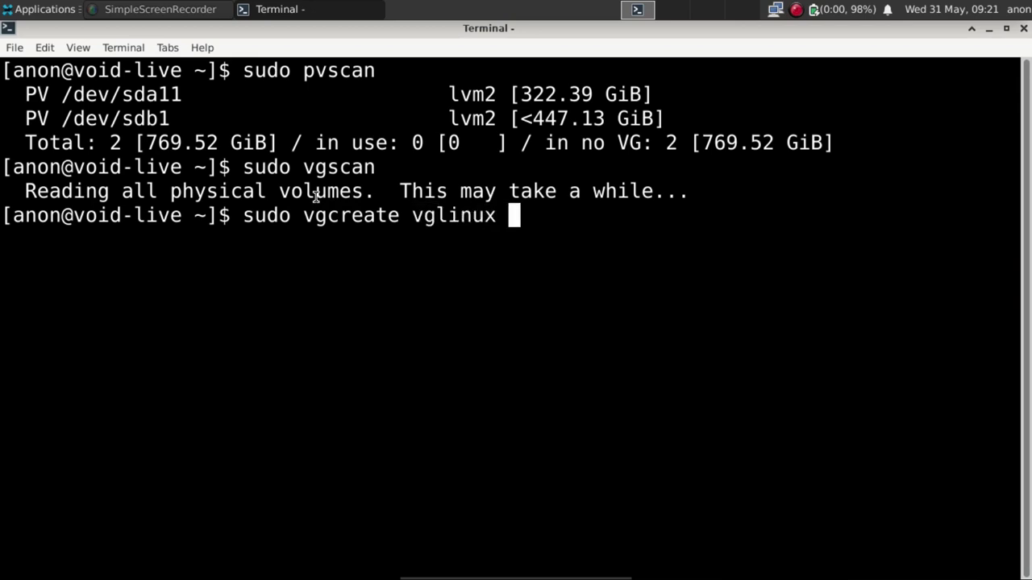
text( /)
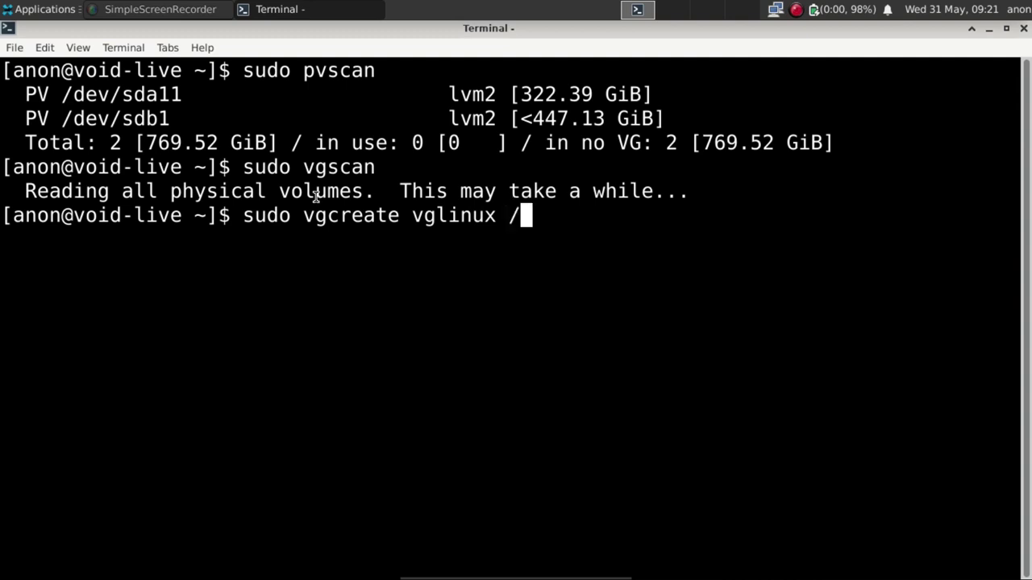
text(dev)
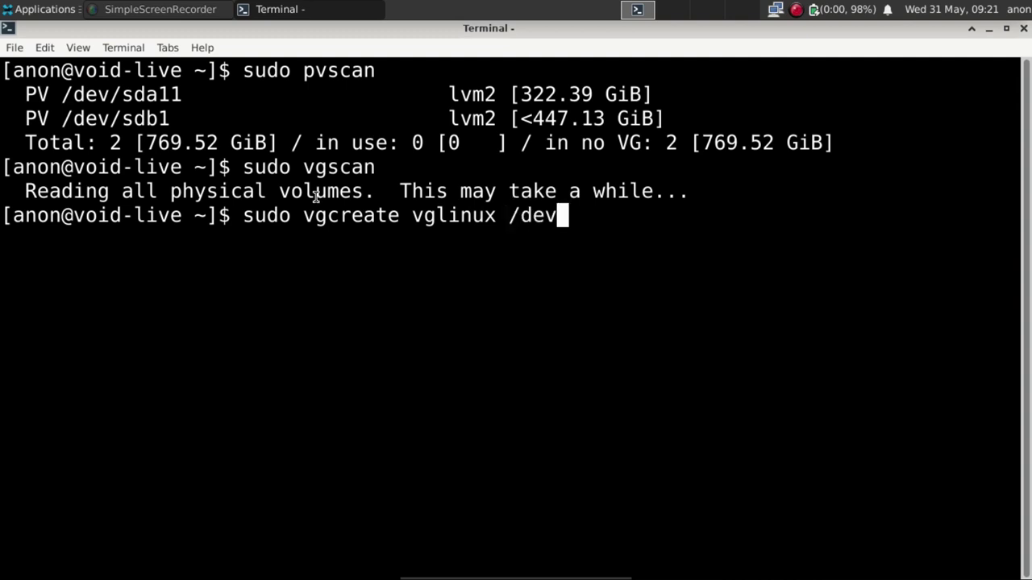
text(/)
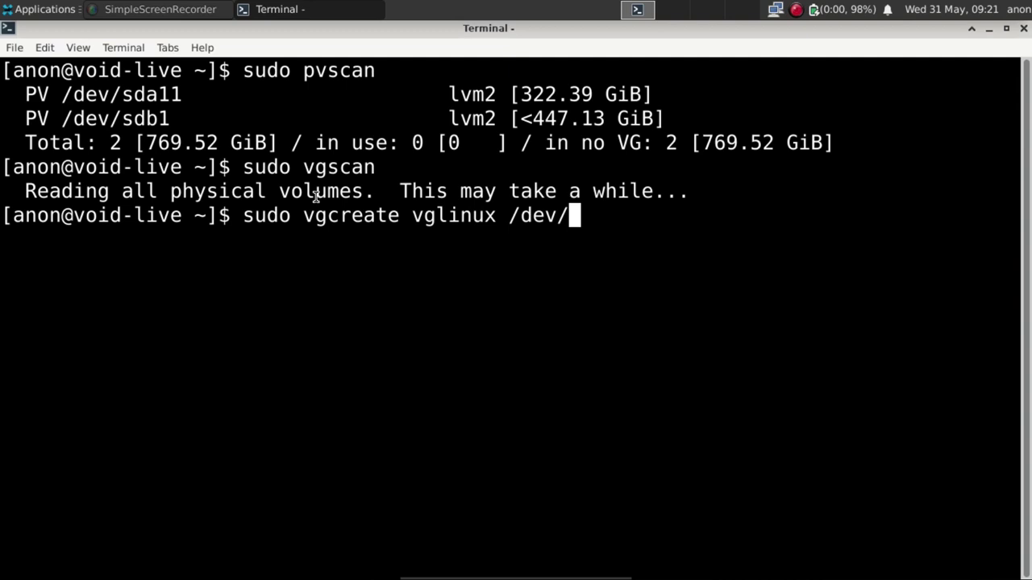
text(sda11)
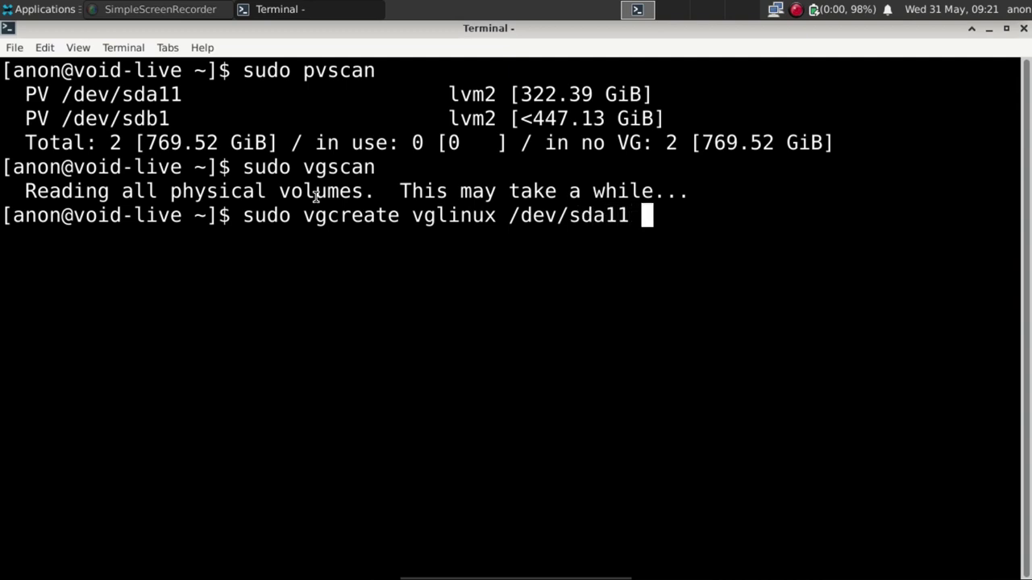
text( /dec)
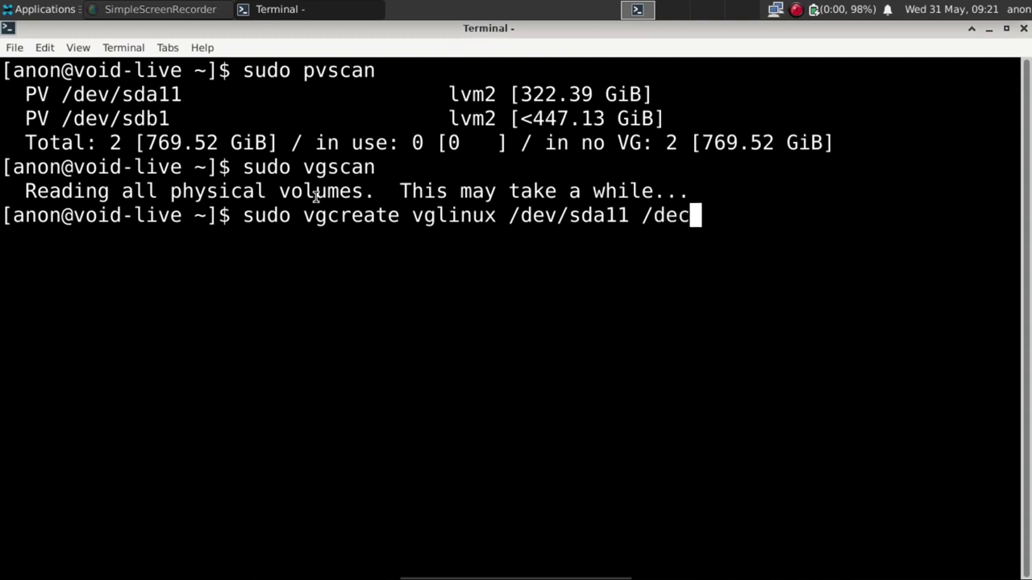
key(BackSpace)
text(v/)
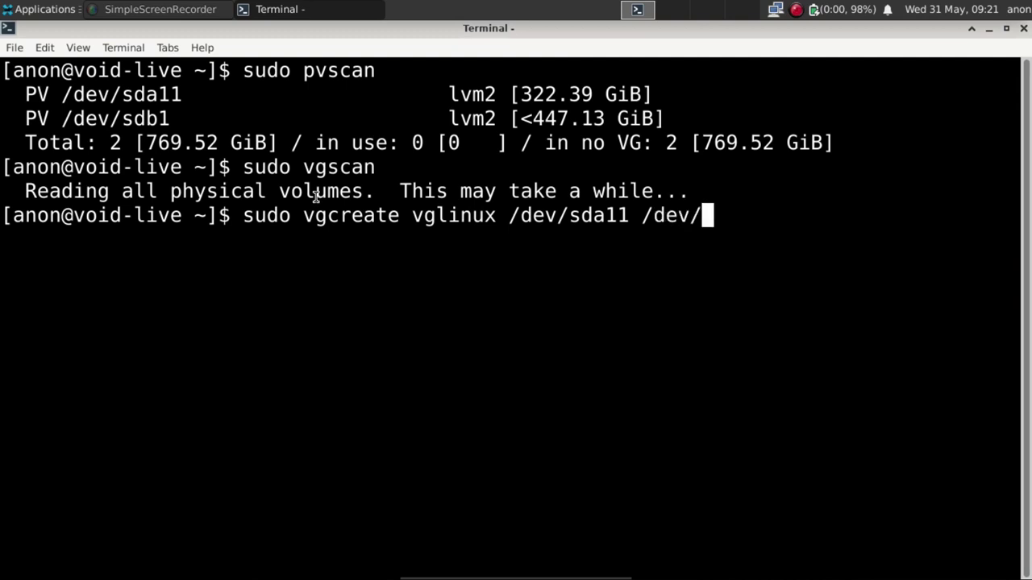
text(sdb1)
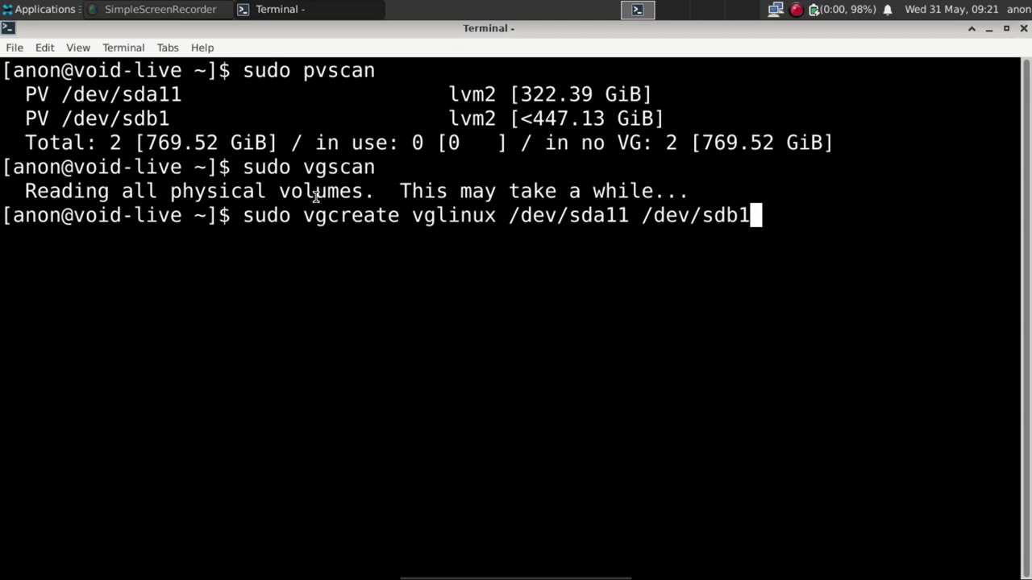
key(Return)
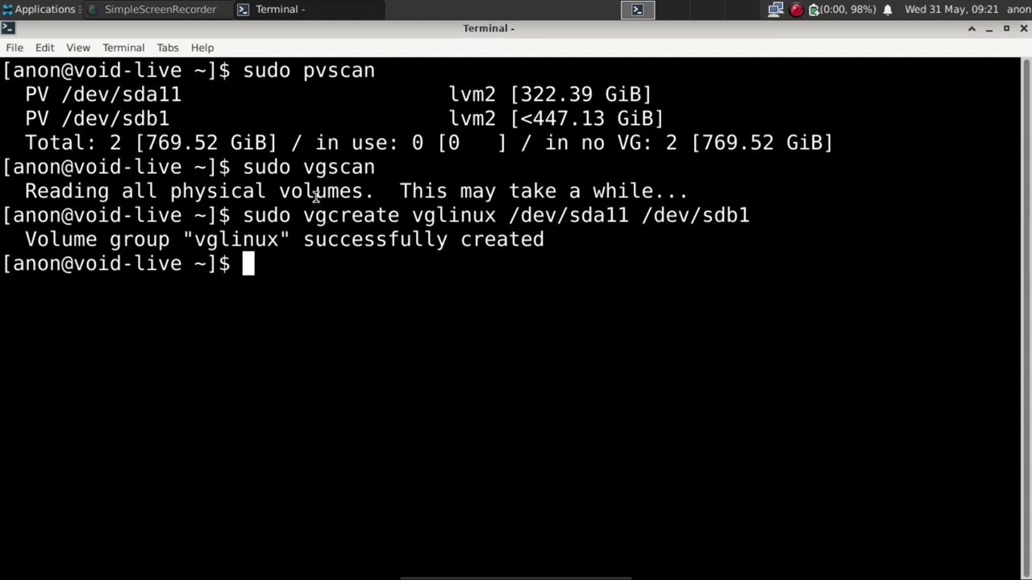
Run sudo vgscan to confirm the vglinux volume group is found.
text(sdu)
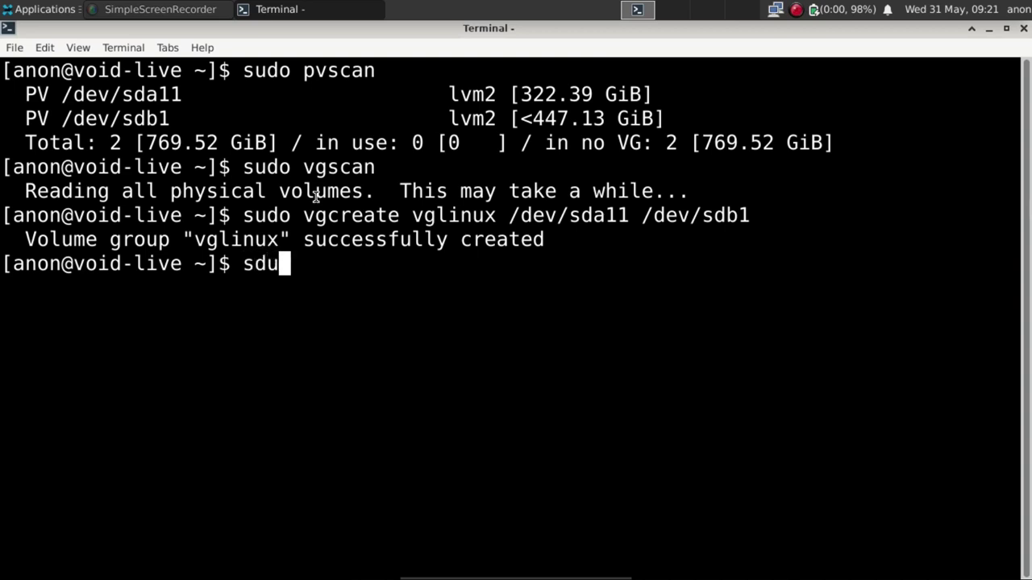
key(BackSpace)
key(BackSpace)
text(udo vgscan)
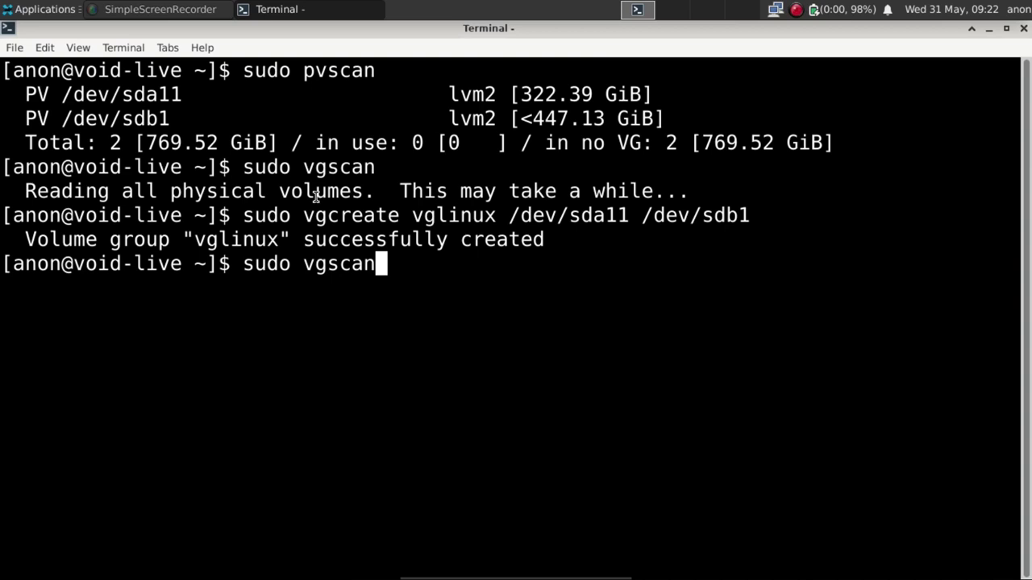
key(Return)
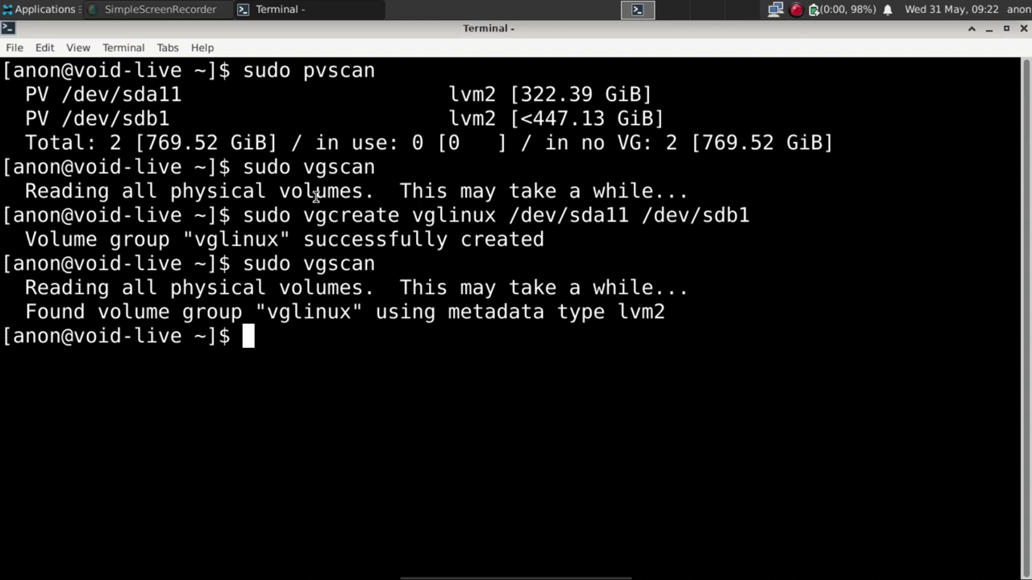
Run sudo pvscan and check that /dev/sda11 and /dev/sdb1 both belong to vglinux.
text(sudo pvs)
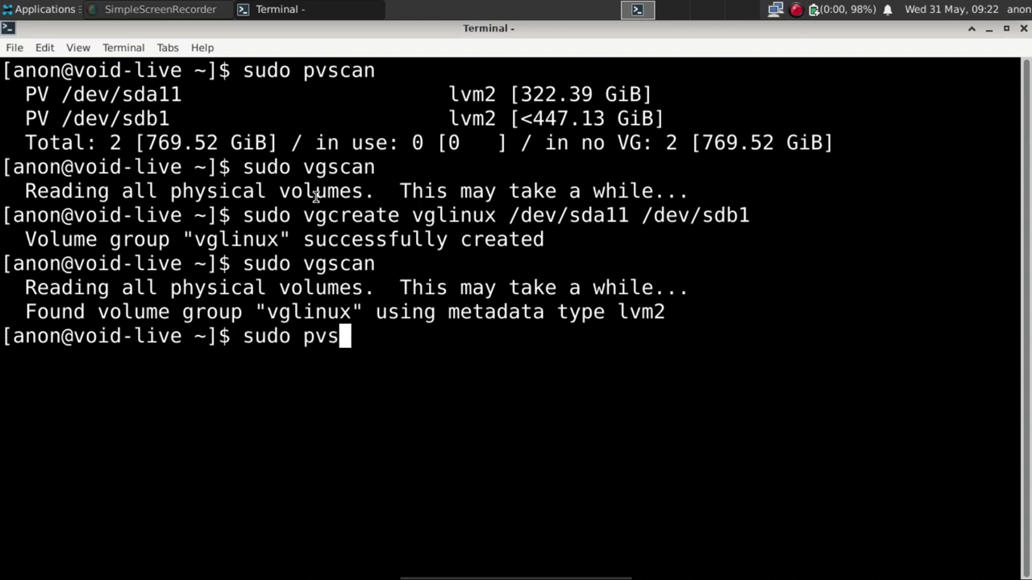
text(can)
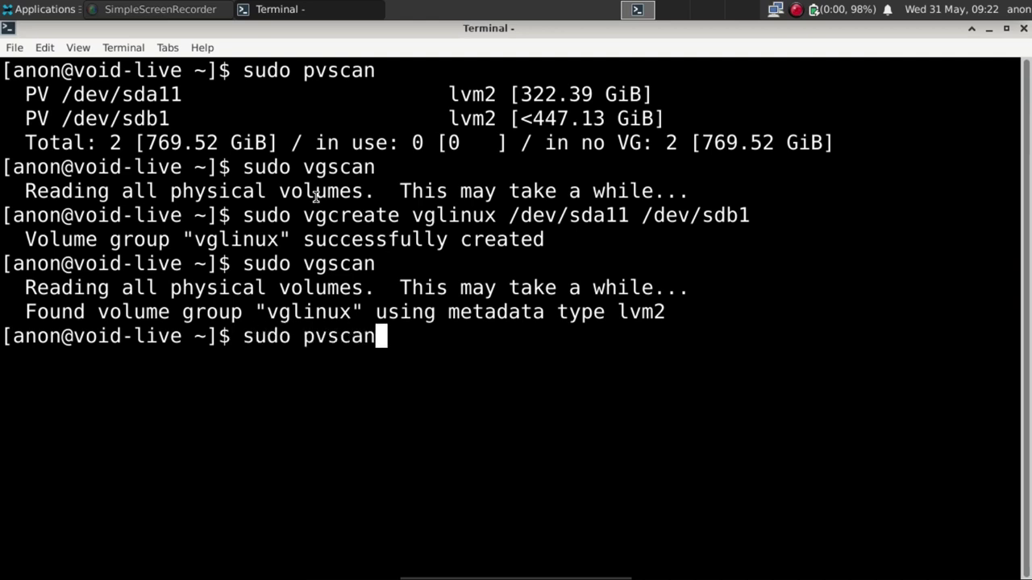
key(Return)
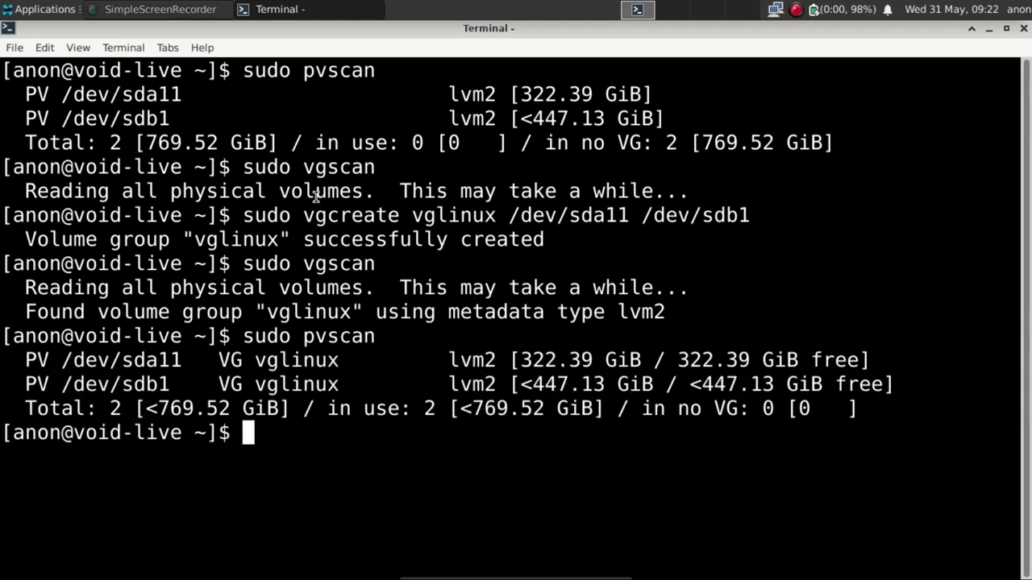
drag(353, 361, 254, 361)
click(340, 382)
drag(340, 381, 256, 384)
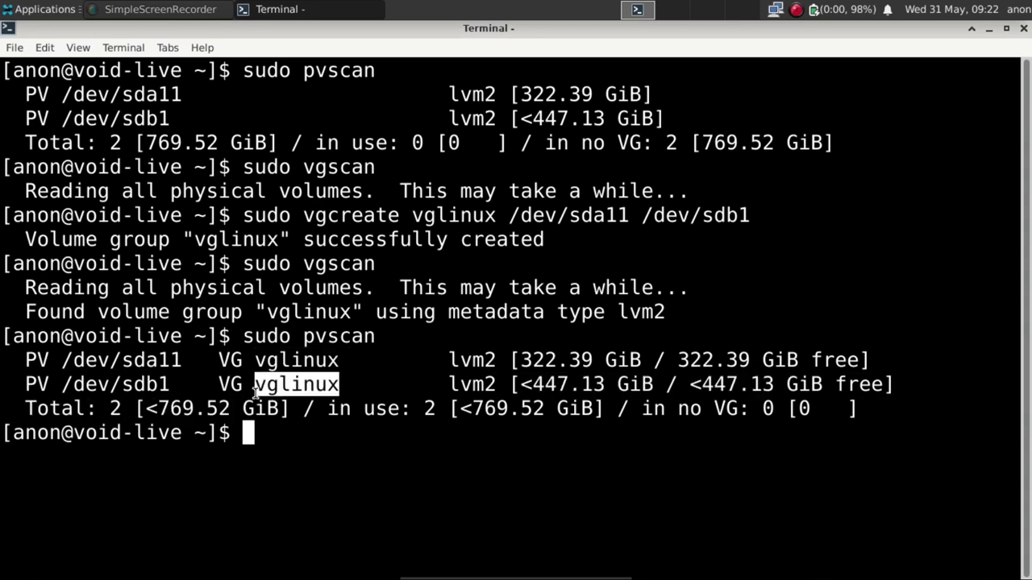
click(298, 451)
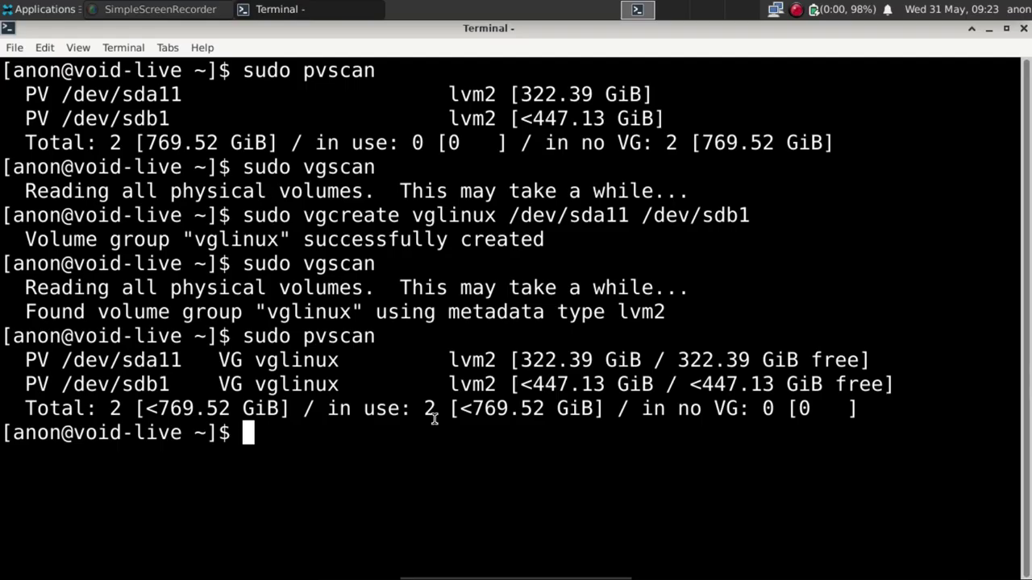
Run sudo lvscan to confirm no logical volumes exist yet.
text(sduo)
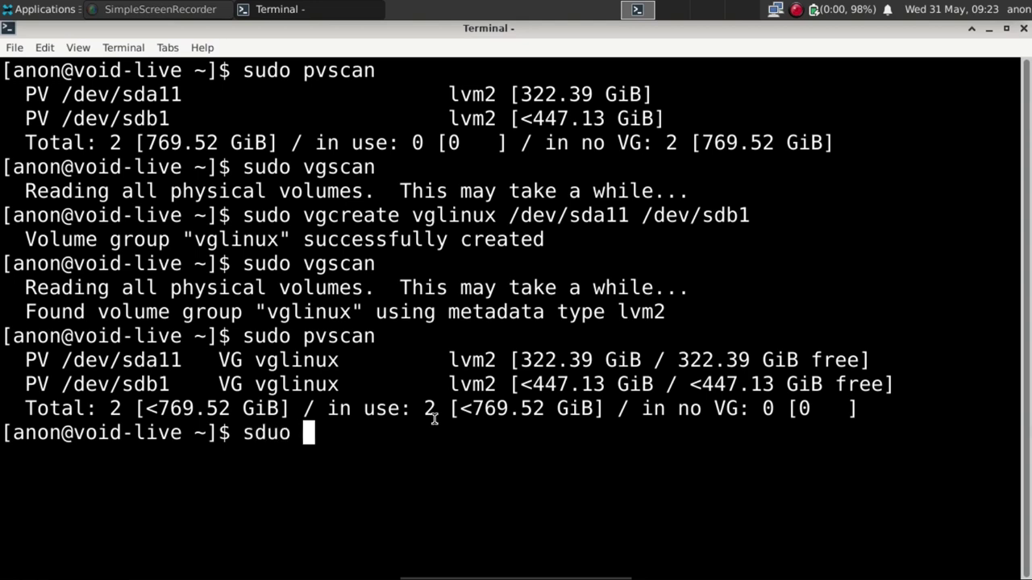
key(BackSpace)
key(BackSpace)
key(BackSpace)
key(BackSpace)
text(udo )
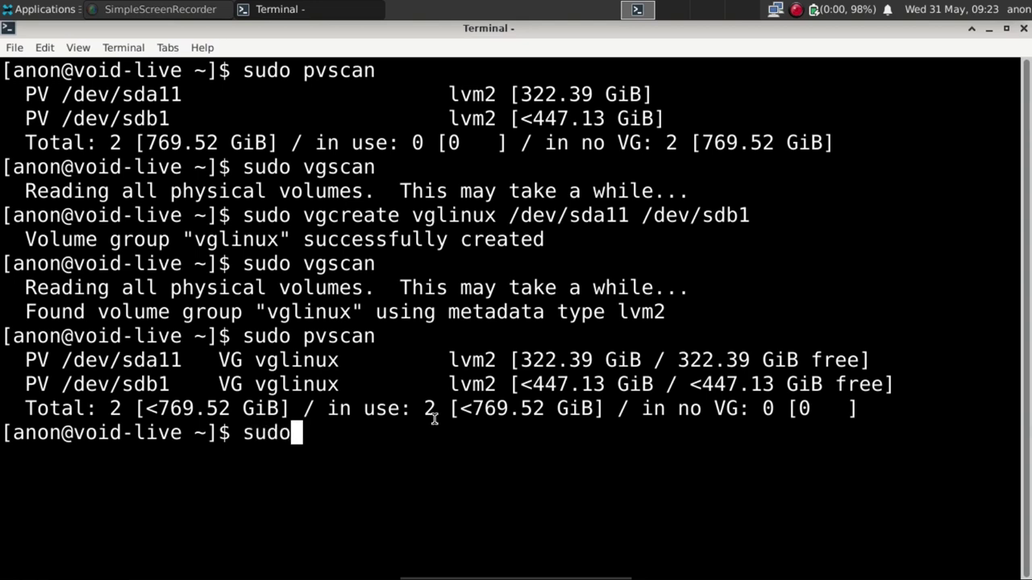
text(lvs)
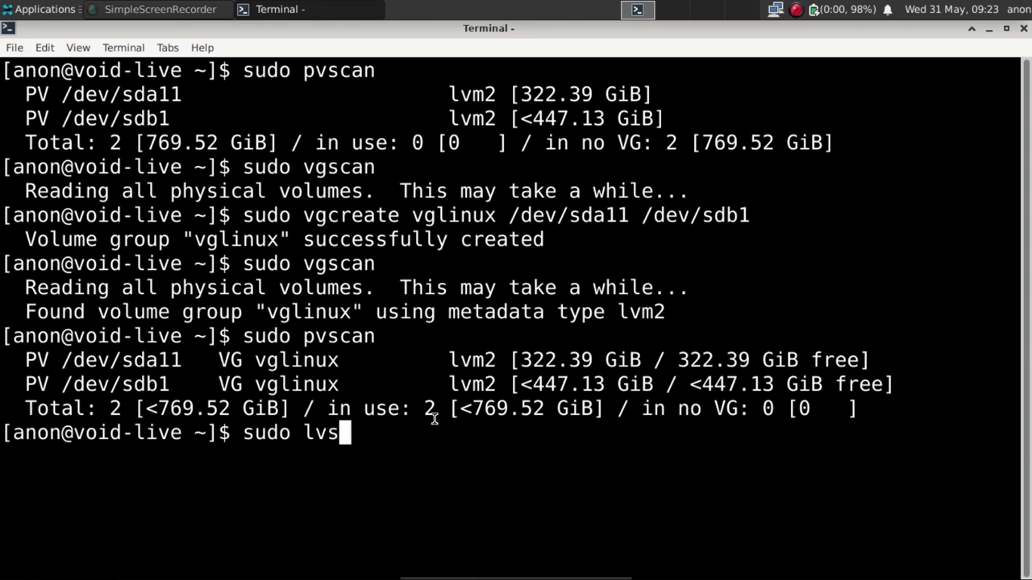
text(can)
key(Return)
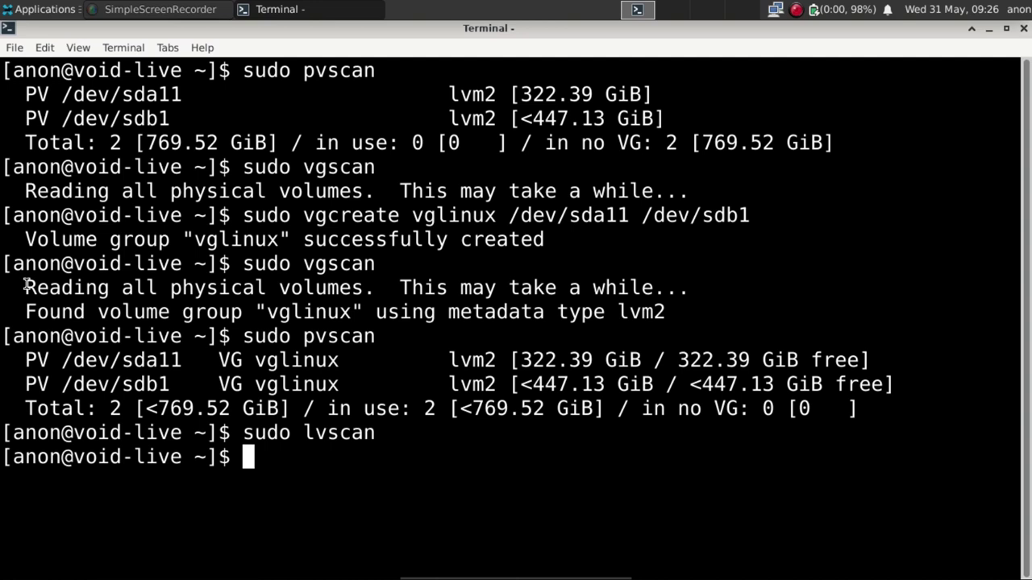
Run 'sudo lvcreate --name raizVoid --size 30G vglinux', fixing the sudo typo and lowercase unit.
text(sdu)
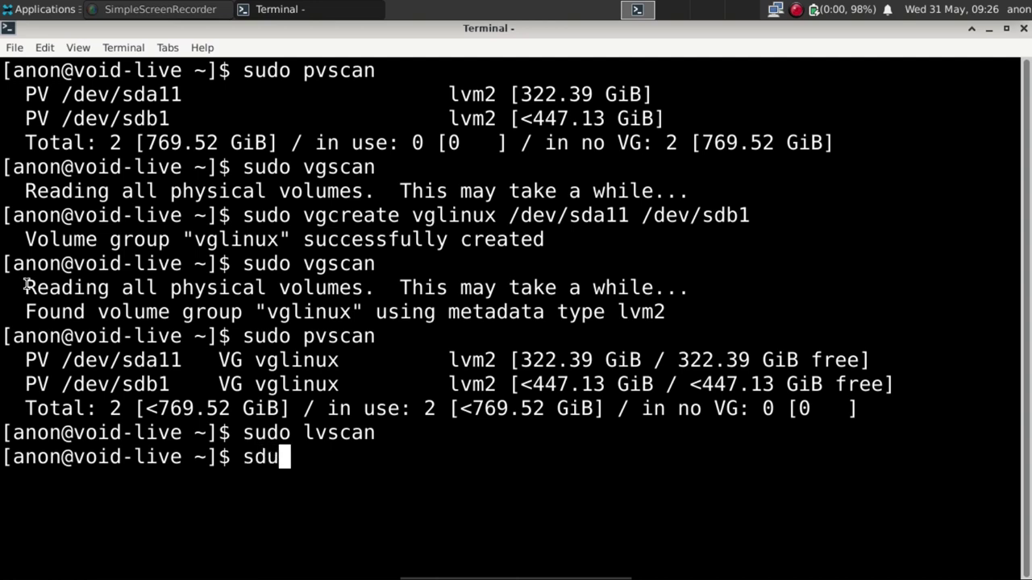
key(BackSpace)
key(BackSpace)
text(udo )
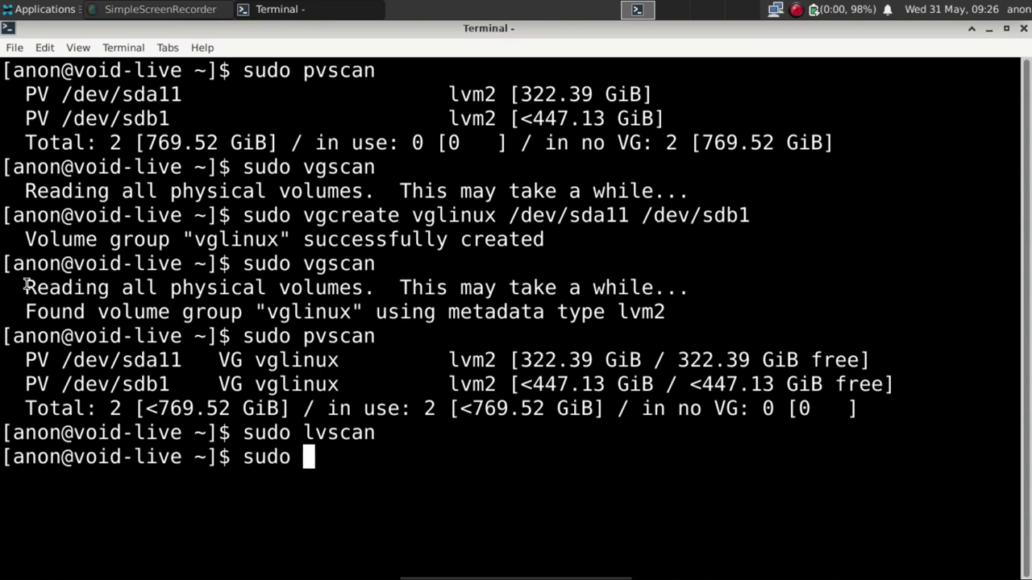
text(lvcreate)
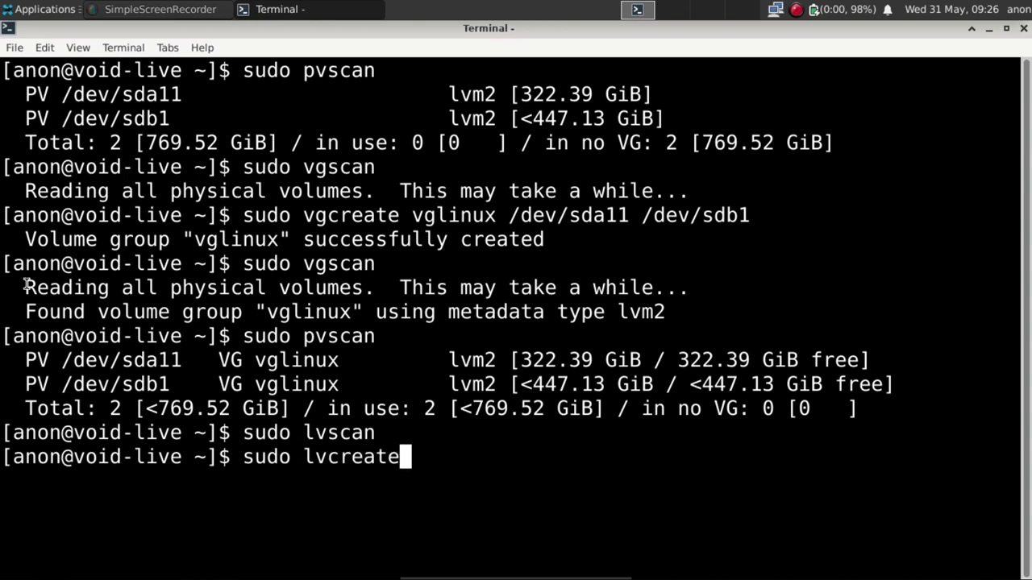
text( --)
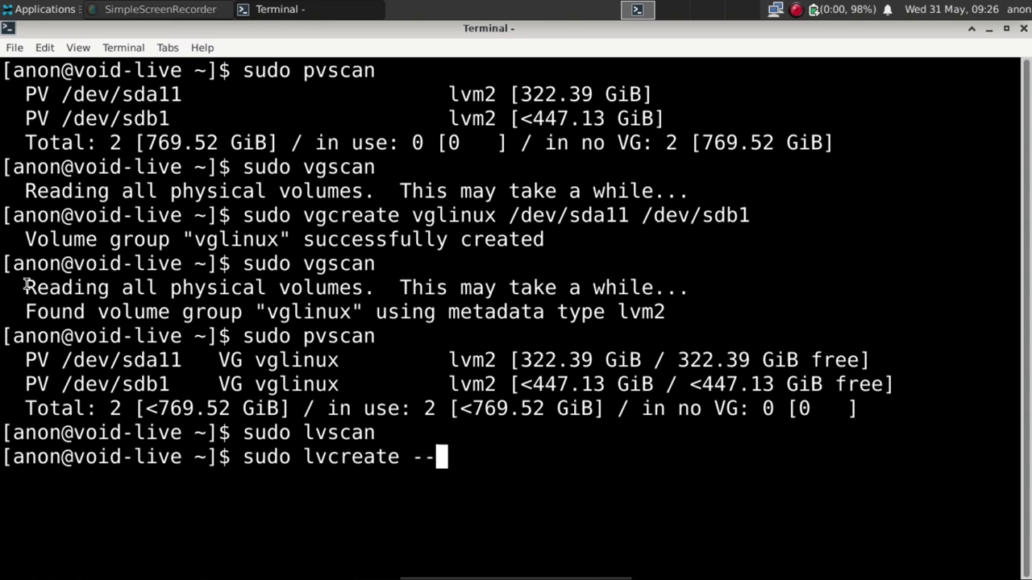
text(name)
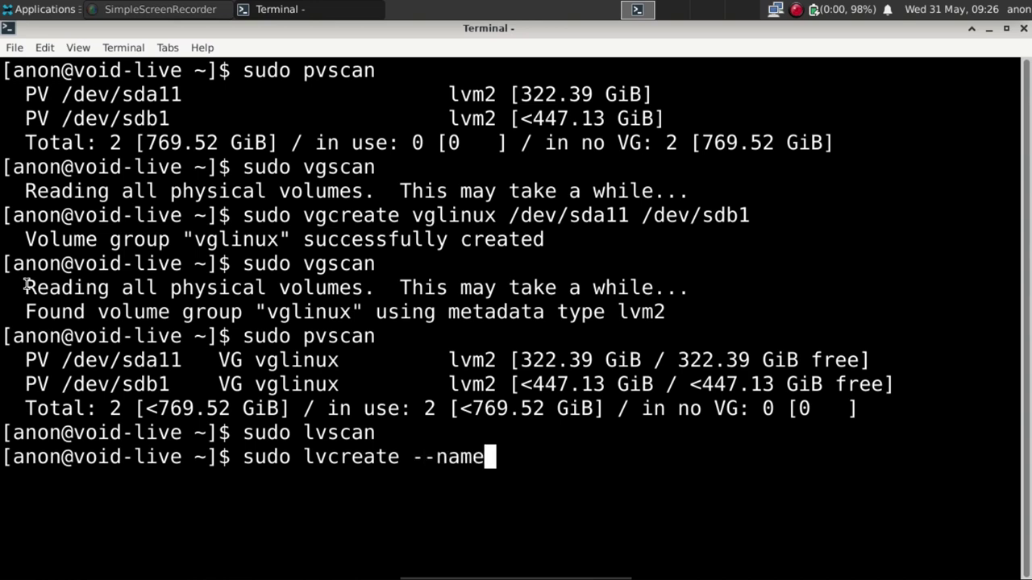
text( rai)
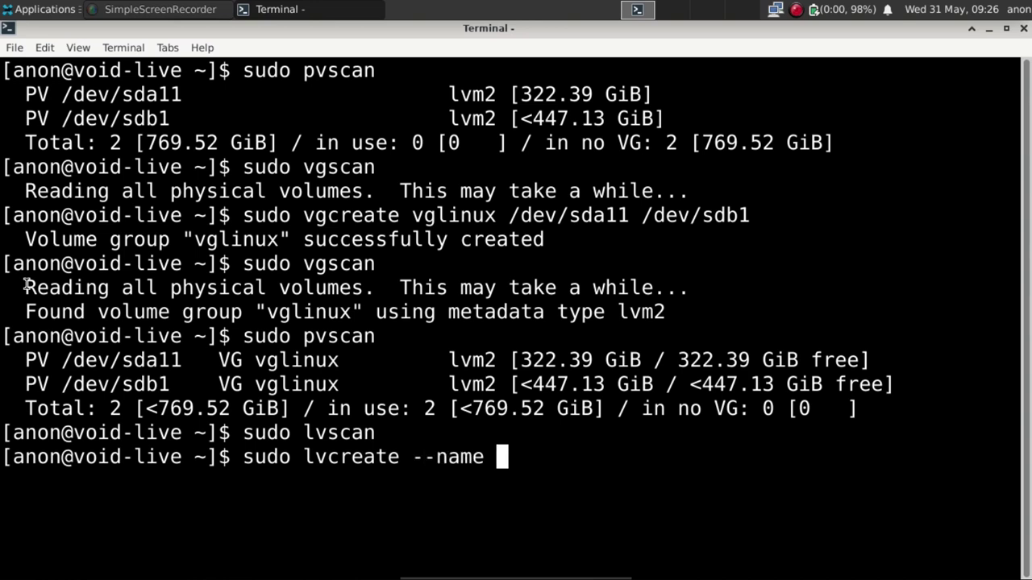
text(zVoid)
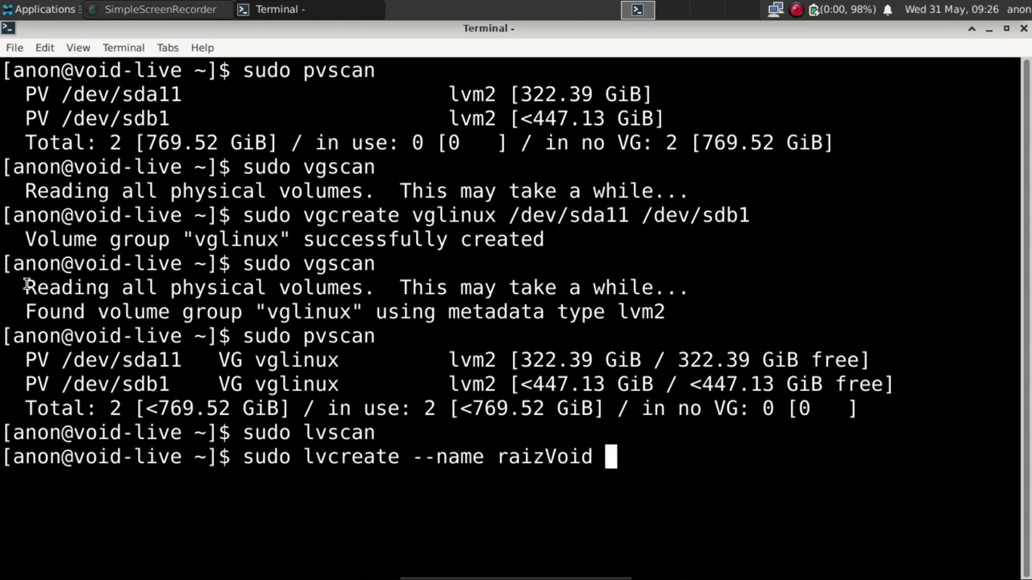
text( --)
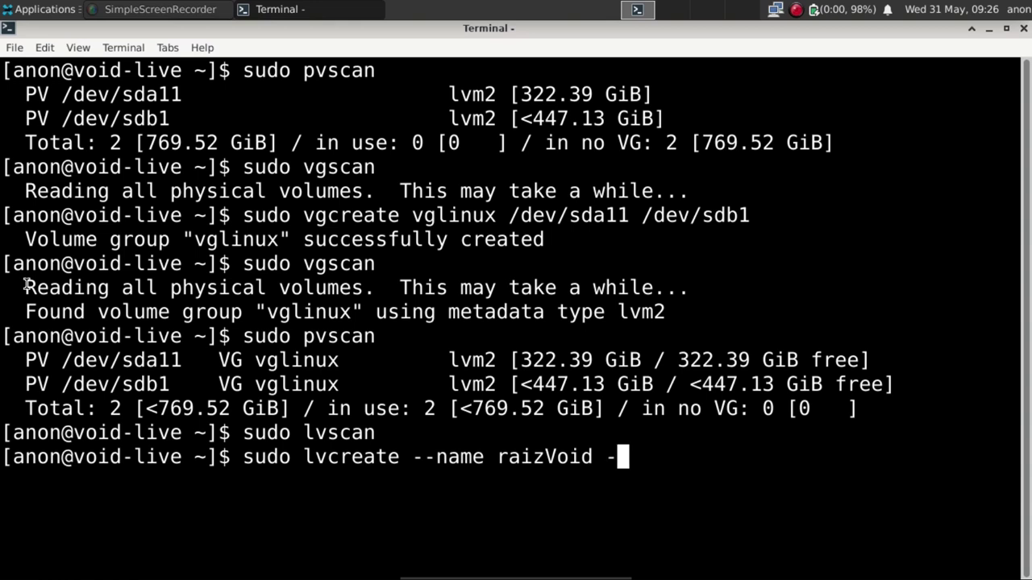
text(siz)
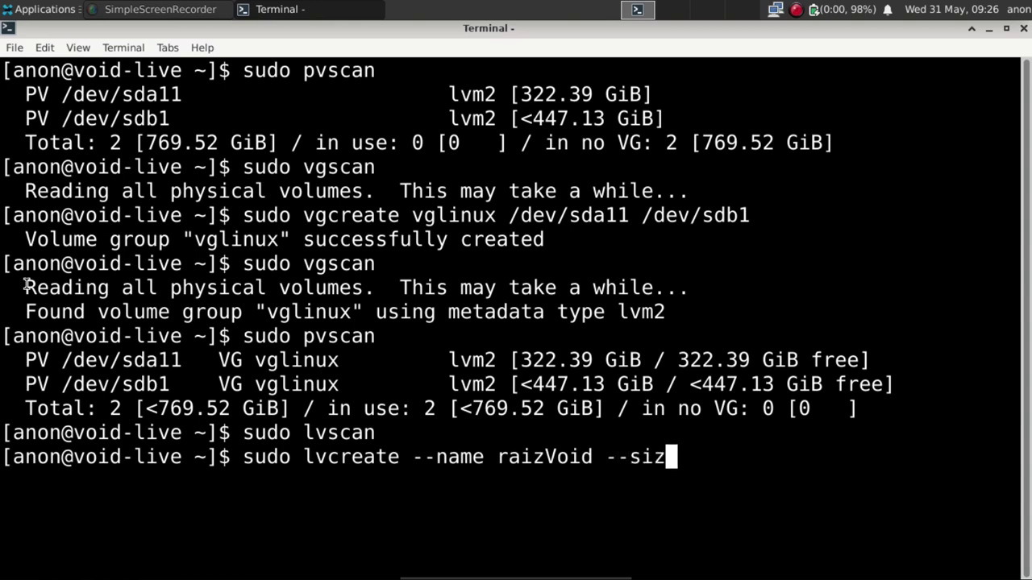
text(e 3)
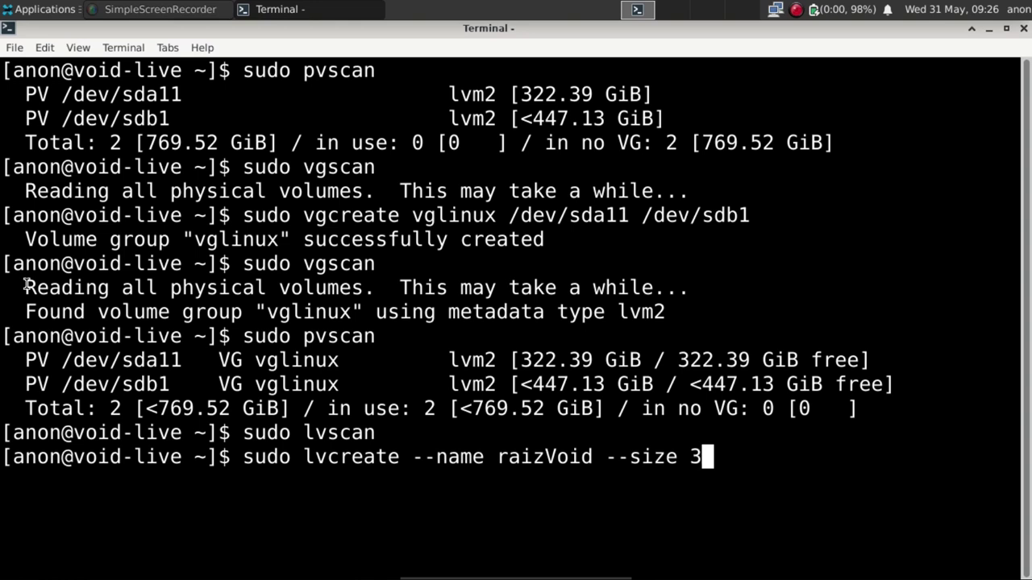
text(0g)
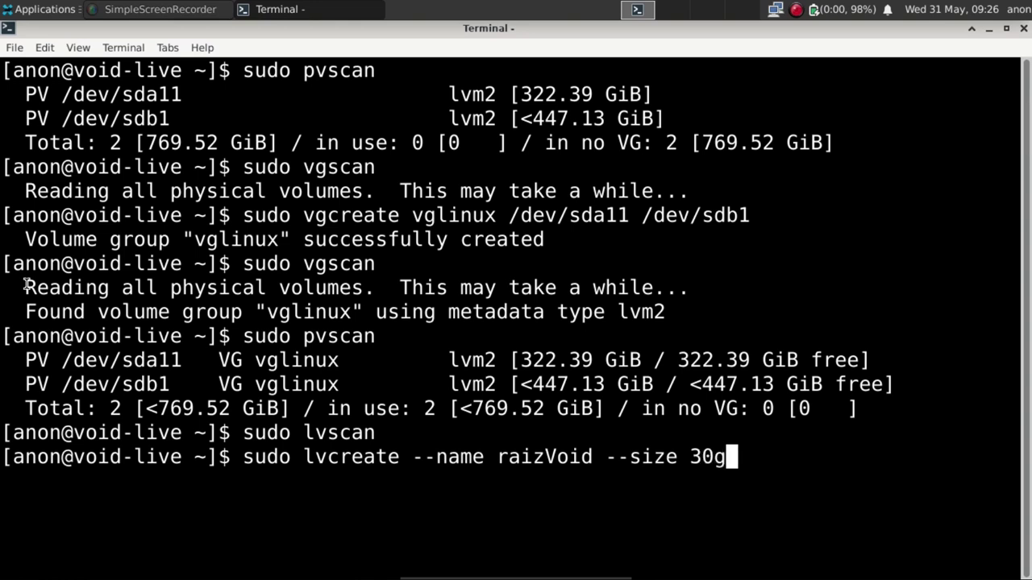
key(BackSpace)
text(G)
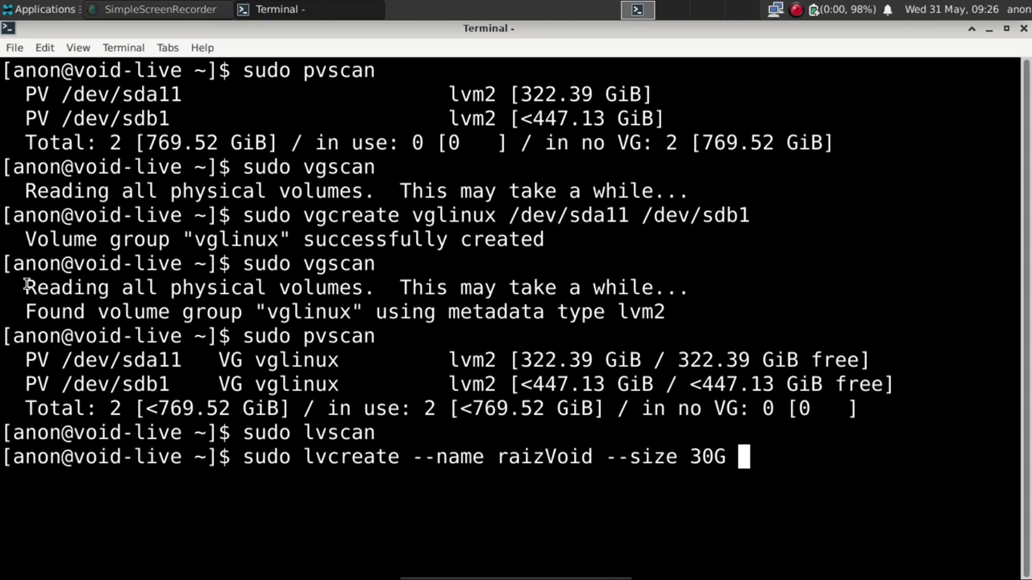
text( vglinux)
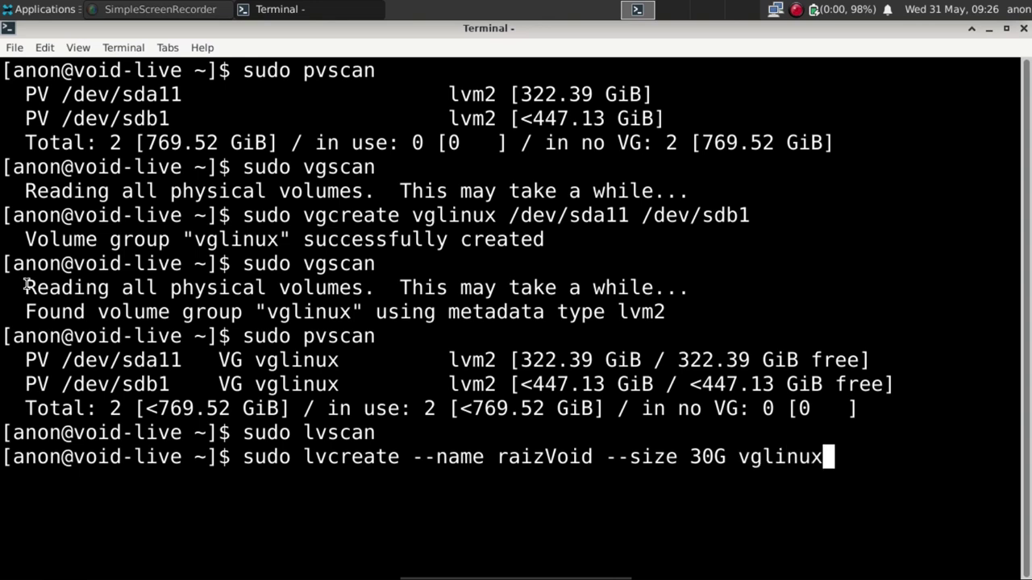
key(Return)
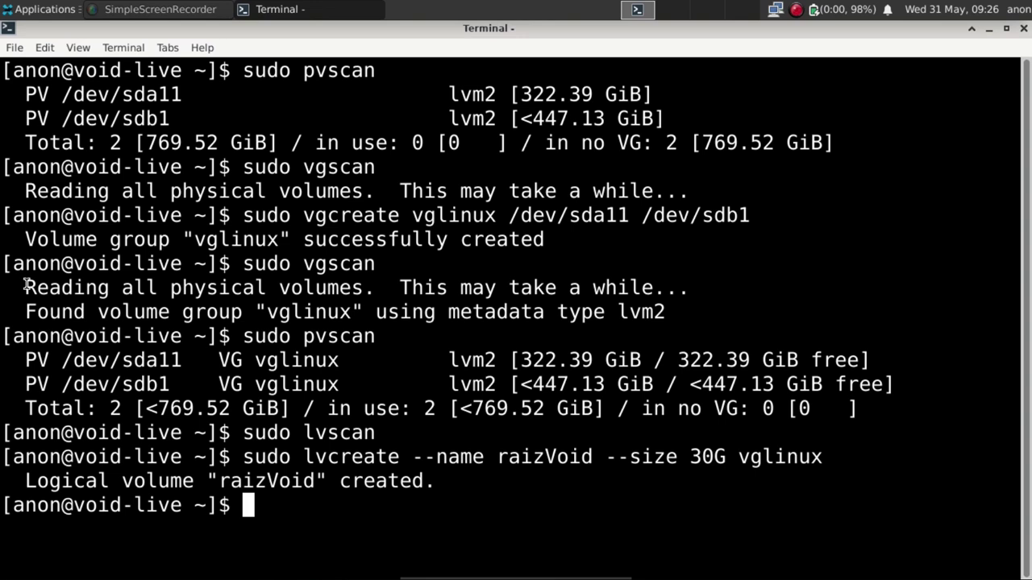
Create the 30G raizArch volume in vglinux by editing the recalled lvcreate command.
key(Up)
key(Left)
key(Left)
key(Left)
key(Left)
key(Left)
key(Left)
key(Left)
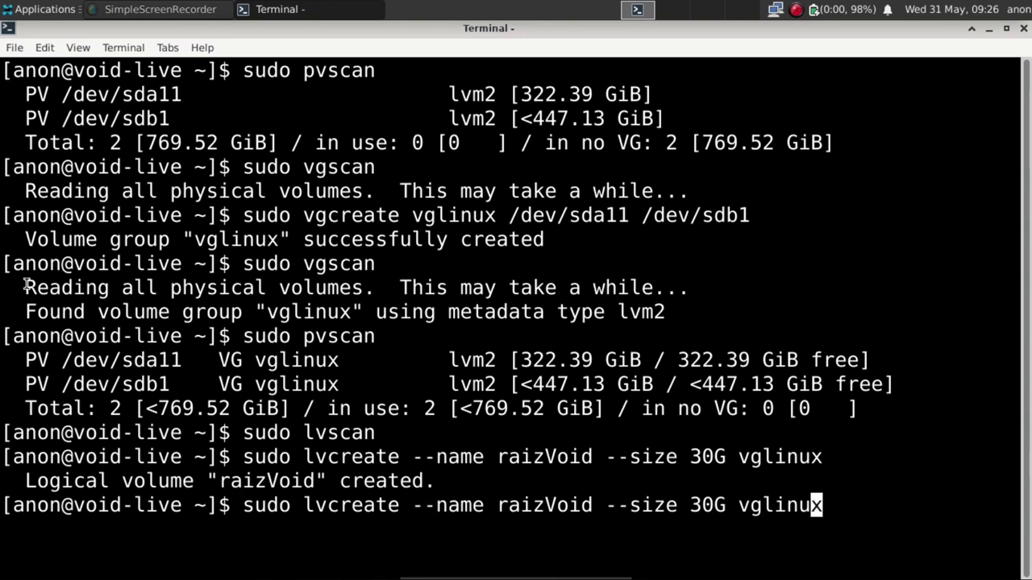
key(Left)
key(Left)
key(Left)
key(Left)
key(Left)
key(Left)
key(Left)
key(Left)
key(Left)
key(Left)
key(Left)
key(Left)
key(Left)
key(Left)
key(Left)
key(Left)
key(Left)
key(Left)
key(Left)
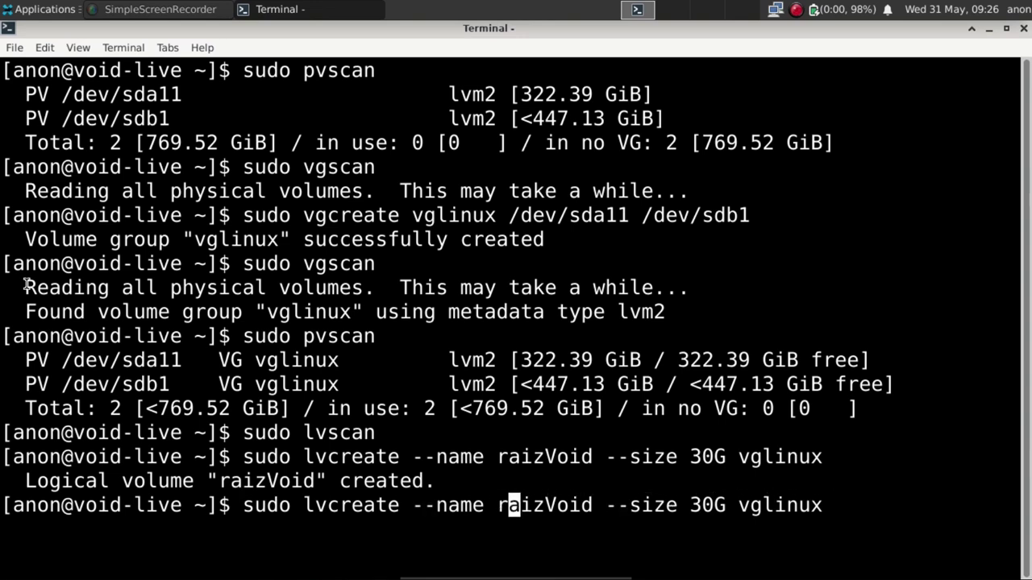
key(Right)
key(Right)
key(Right)
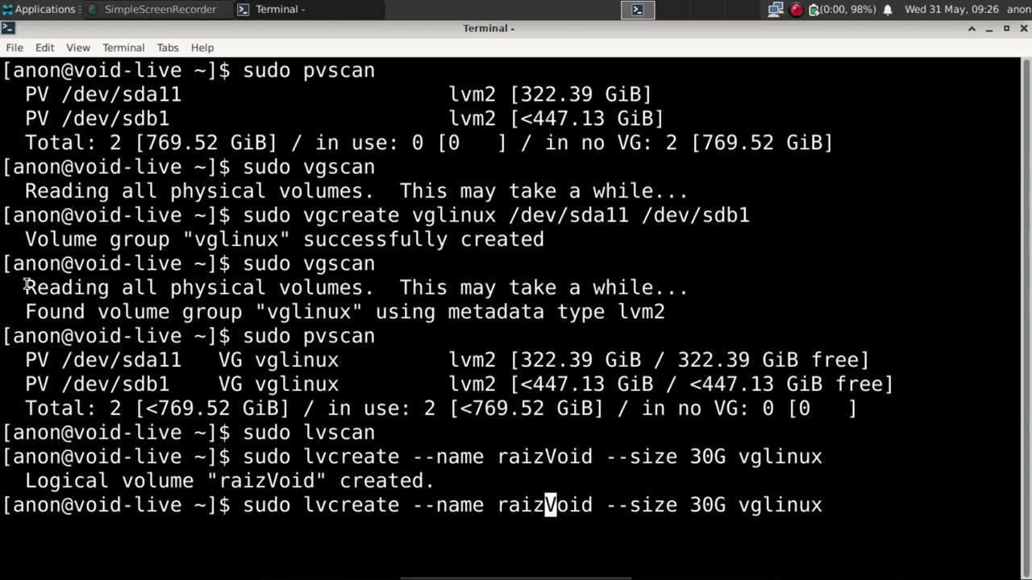
text(Arch)
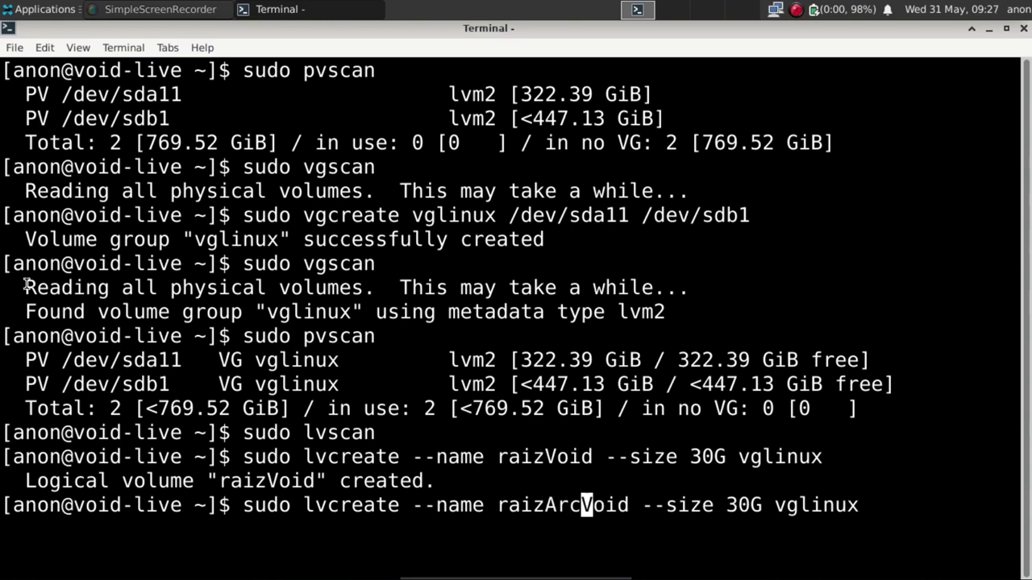
key(Delete)
key(Delete)
key(Delete)
key(Delete)
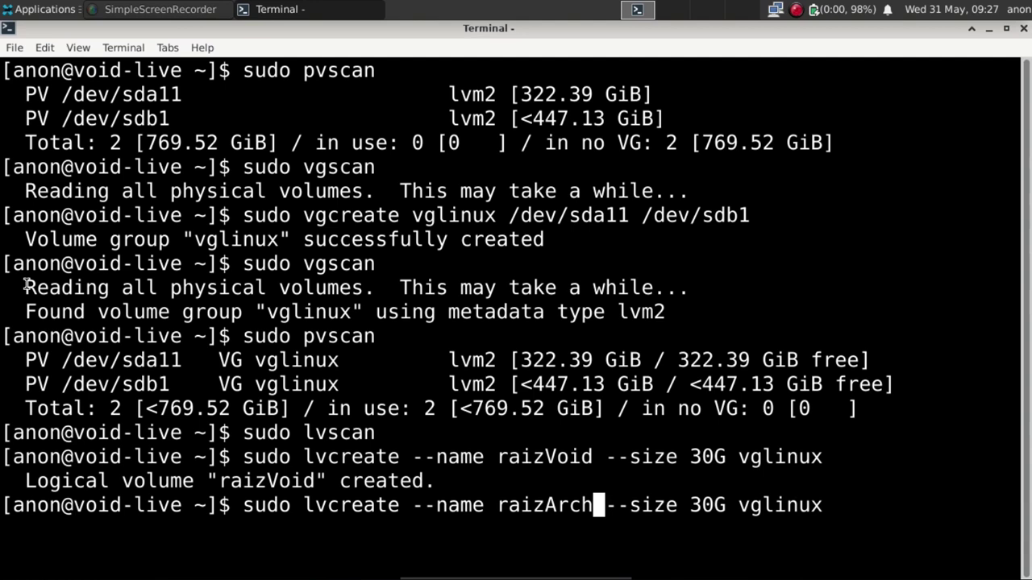
key(Return)
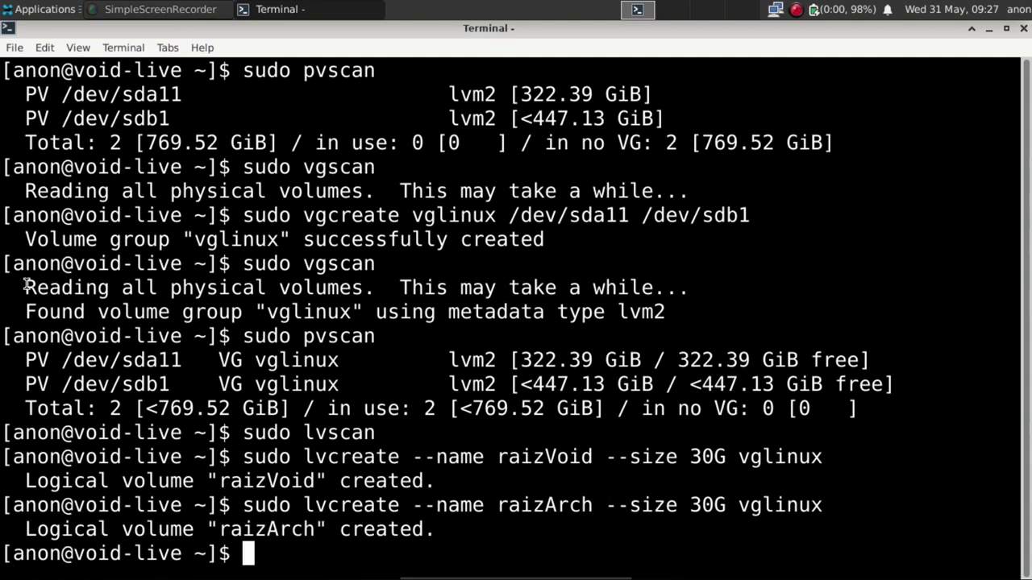
Create the 30G raizDebian volume the same way, then enter sudo lvscan.
key(Up)
key(Left)
key(Left)
key(Left)
key(Left)
key(Left)
key(Left)
key(Left)
key(Left)
key(Left)
key(Left)
key(Left)
key(Left)
key(Left)
key(Left)
key(Left)
key(Left)
key(Left)
key(Left)
key(Left)
key(Left)
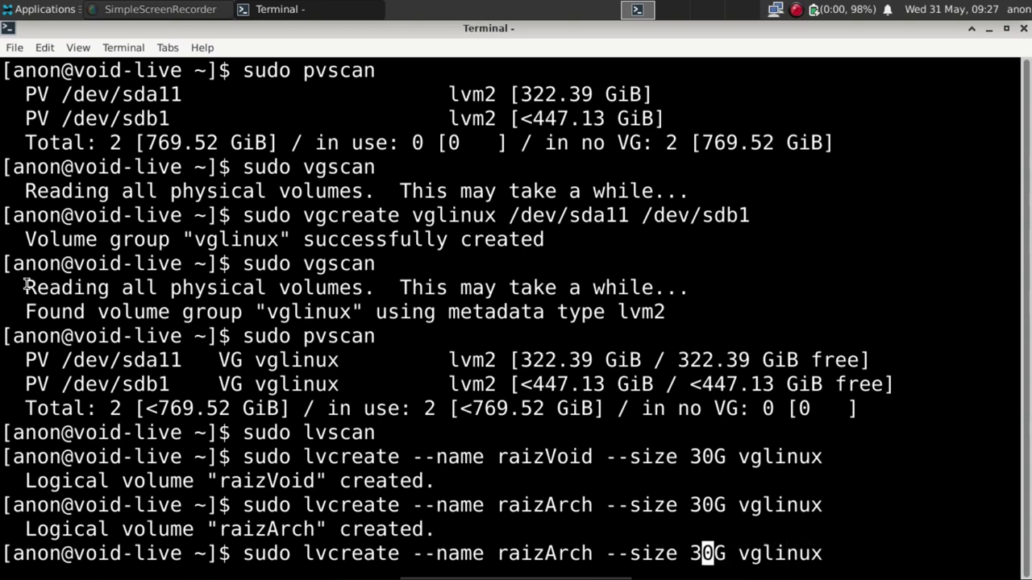
text(Debian)
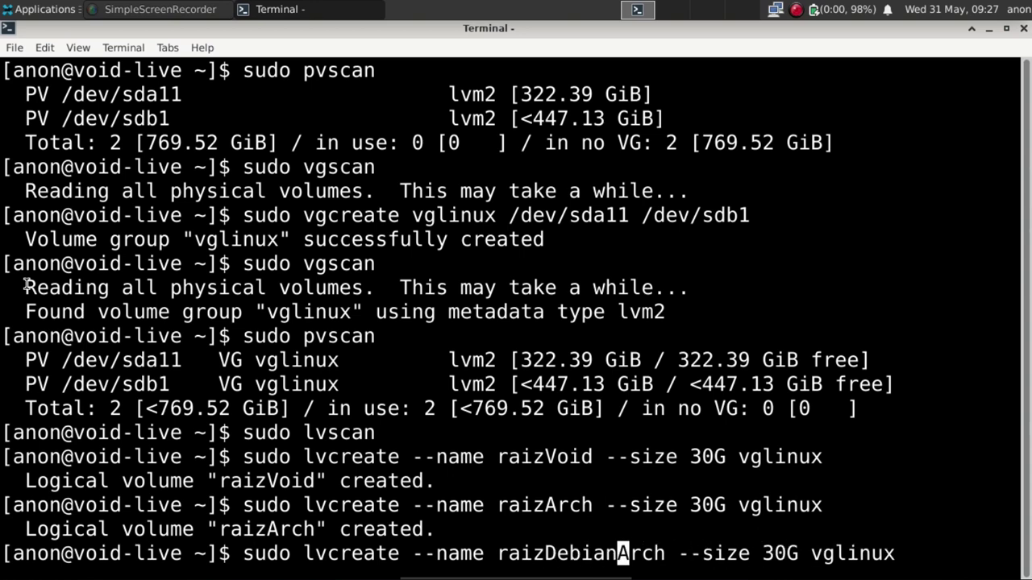
key(Delete)
key(Delete)
key(Delete)
key(Delete)
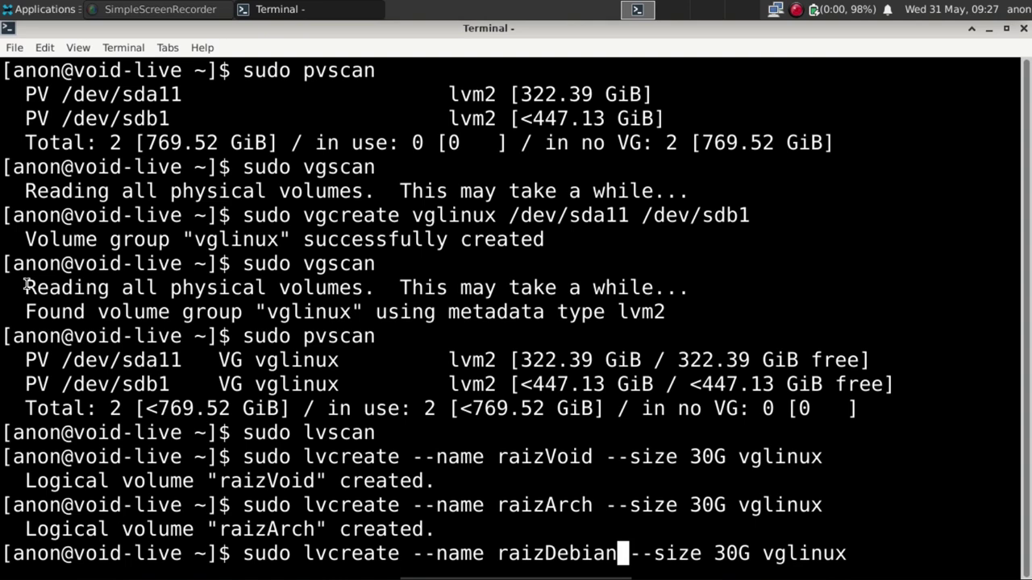
key(Return)
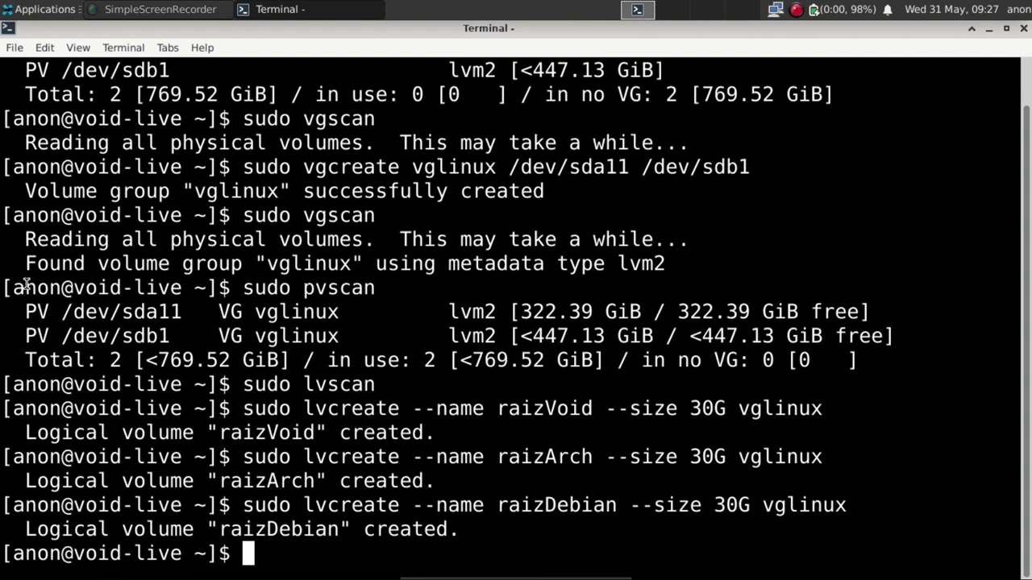
text(sudo )
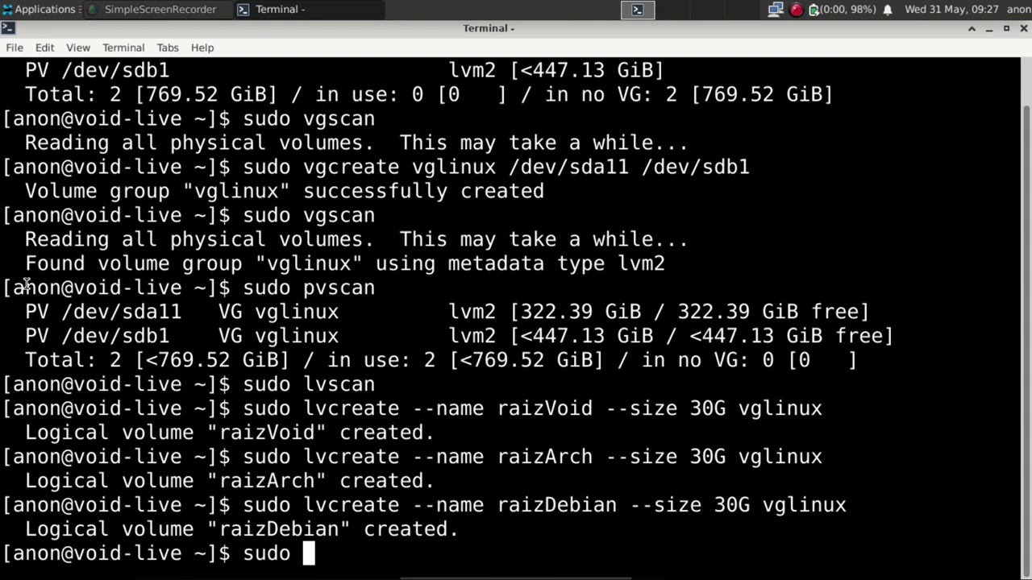
text(lvscan)
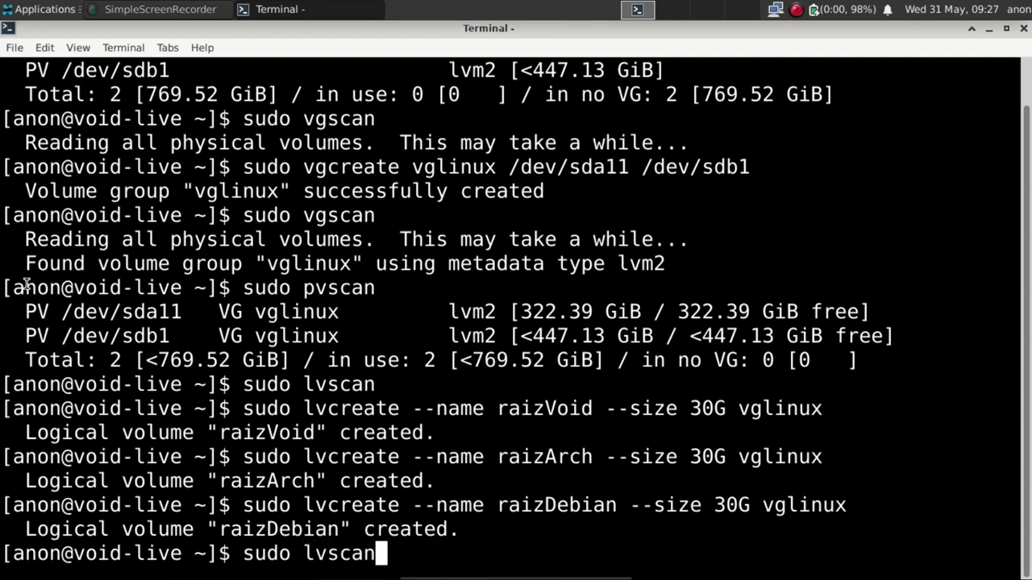
Run lvscan, vgscan and pvscan, showing three 30 GiB volumes and 232.39 GiB free on sda11.
key(Return)
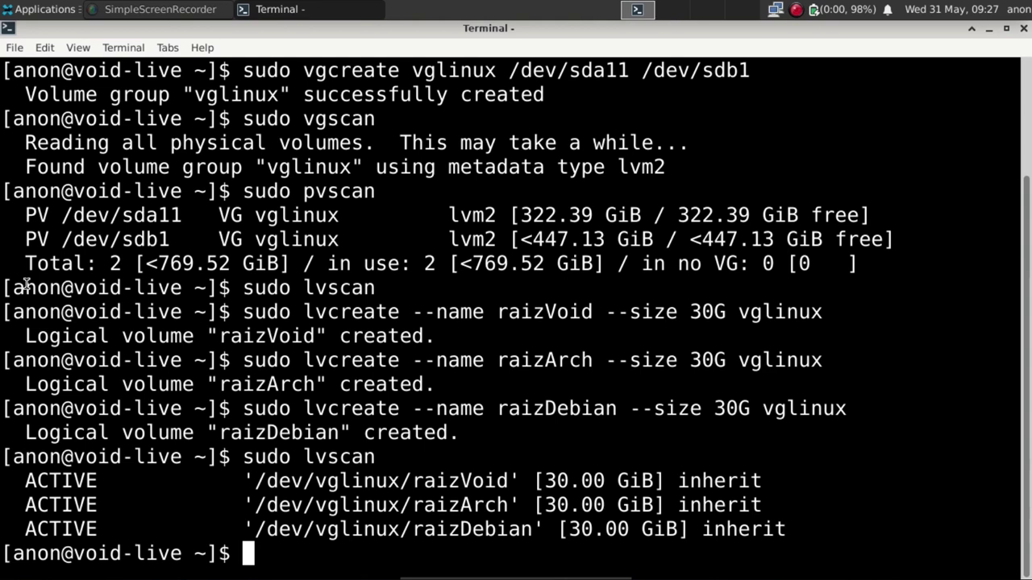
text(sudo)
text(v)
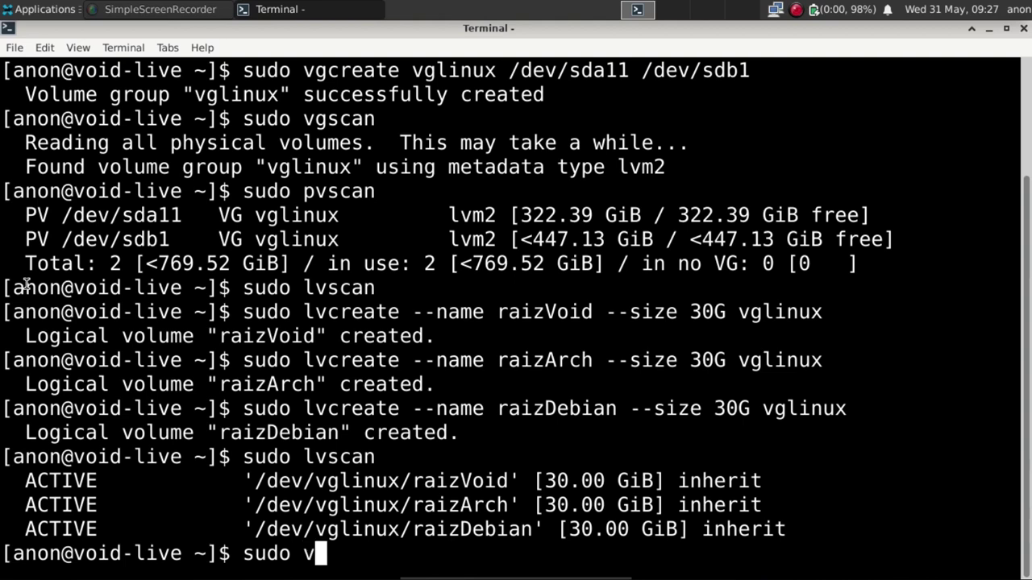
text(f)
key(BackSpace)
text(gscan)
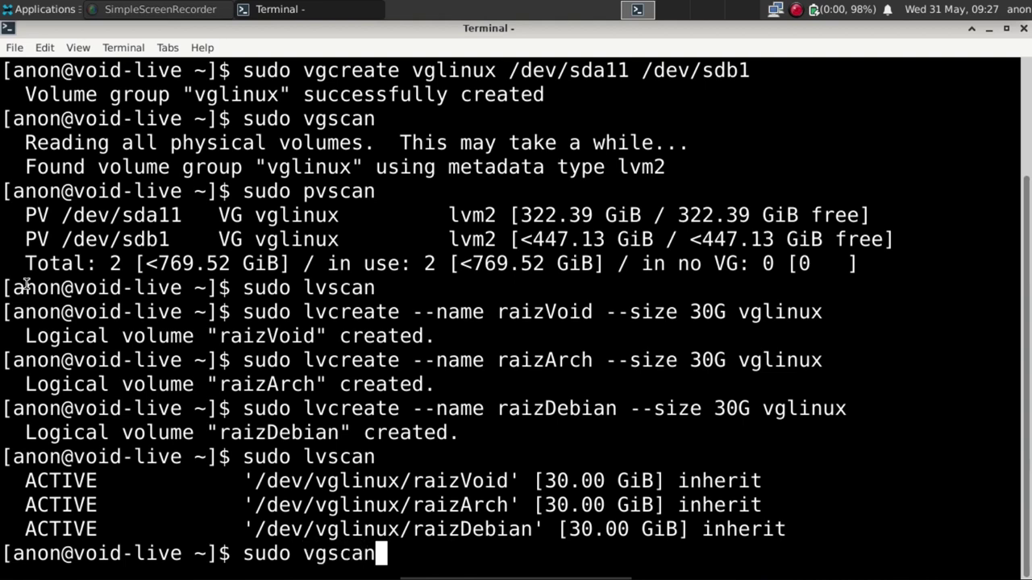
key(Return)
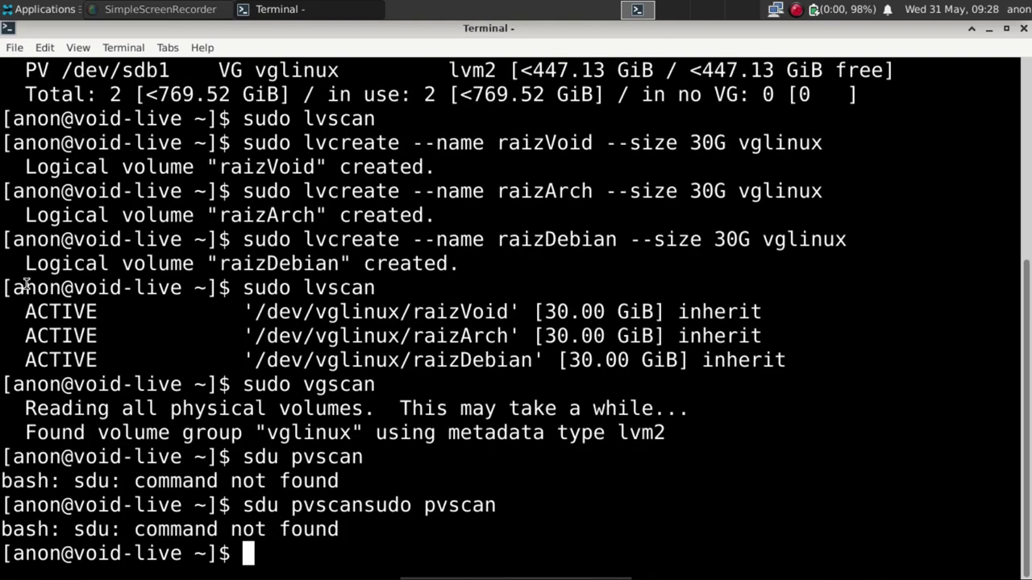
text(sudo p)
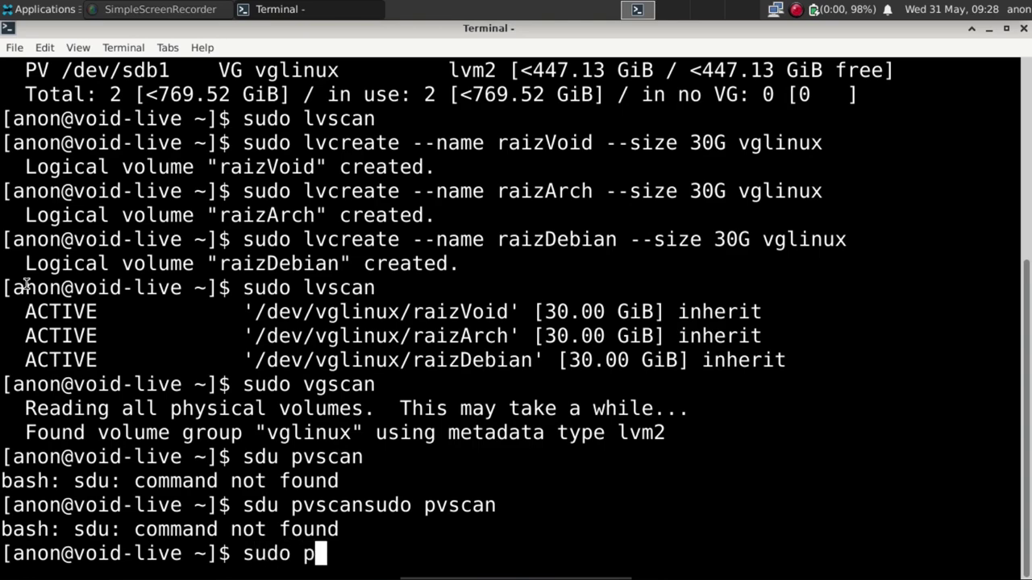
text(vscan)
key(Return)
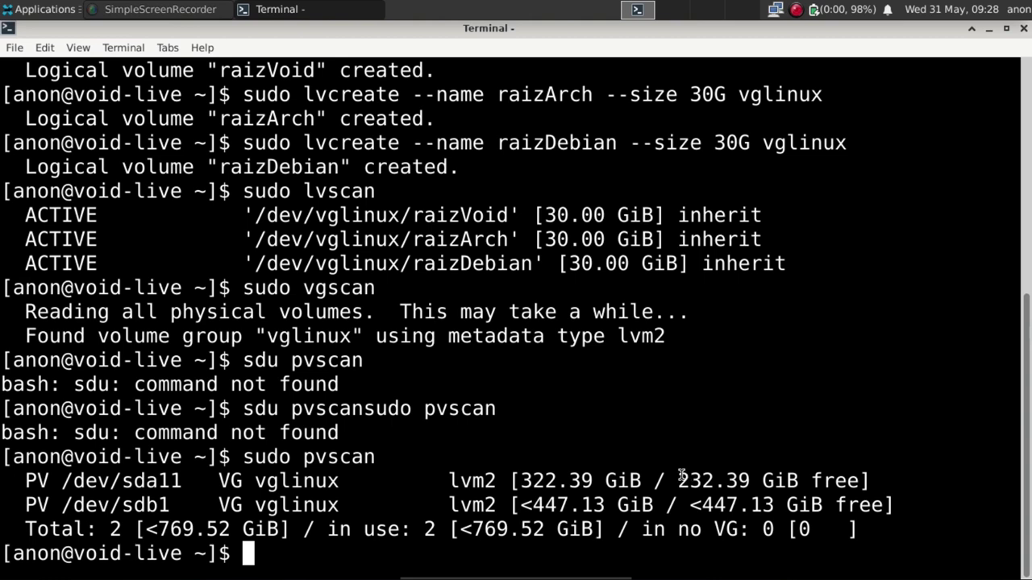
Highlight the 232 and 447 GiB free-space figures in the pvscan output.
drag(678, 480, 738, 508)
click(703, 503)
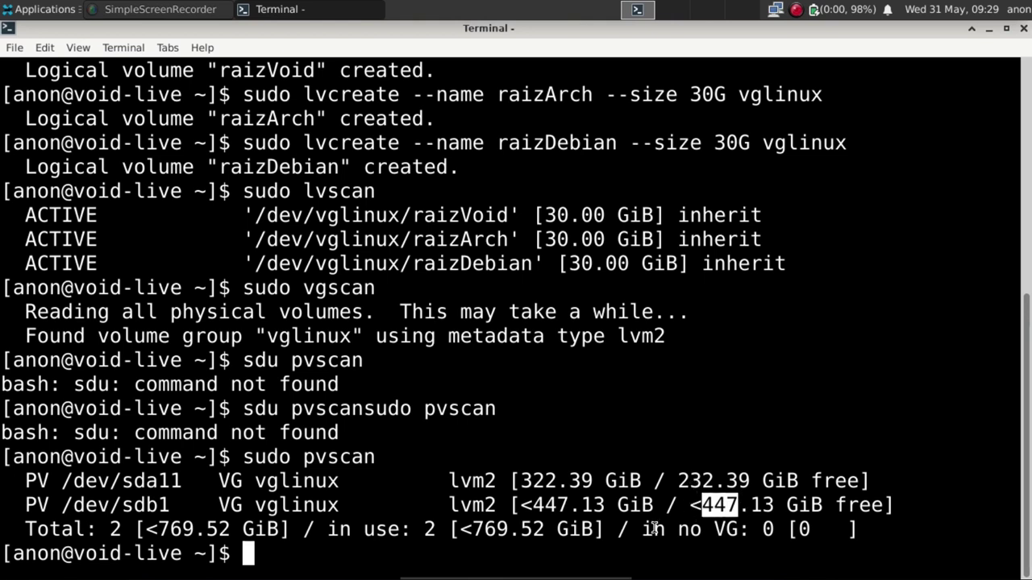
click(617, 557)
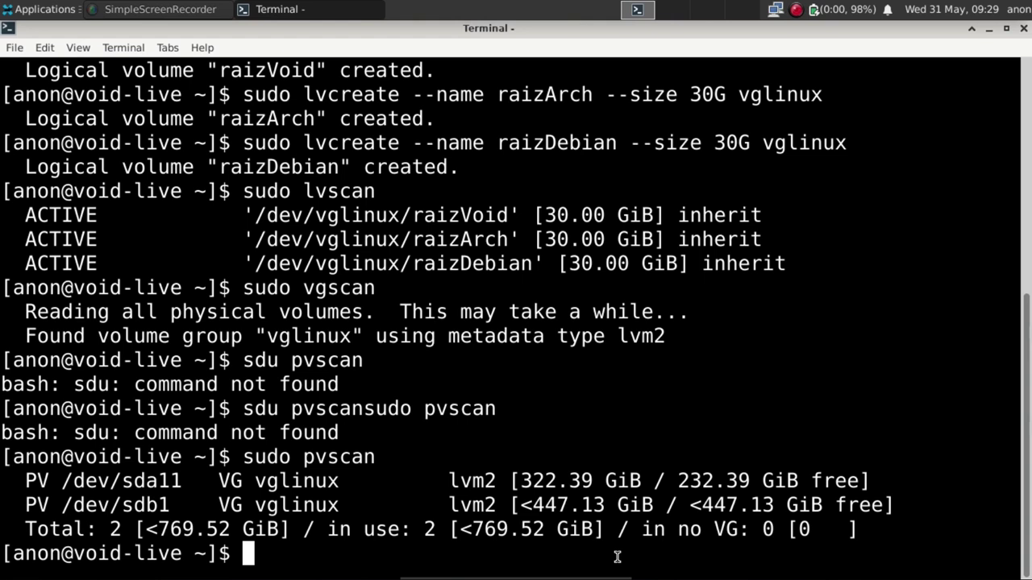
Edit the recalled lvcreate command to make a 600G 'home' volume, then run sudo lvscan.
key(Up)
key(Up)
key(Up)
key(Up)
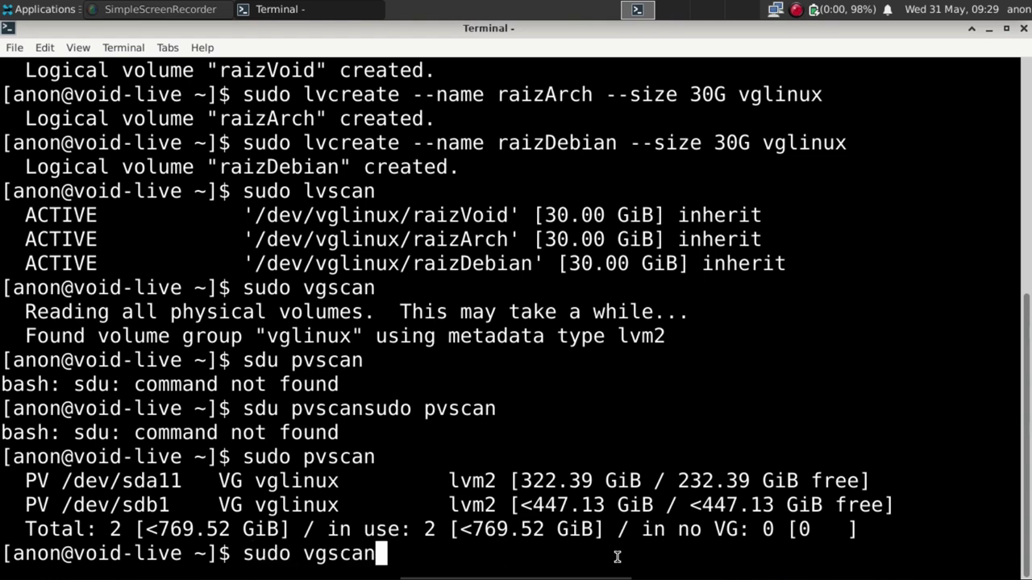
key(Up)
key(Up)
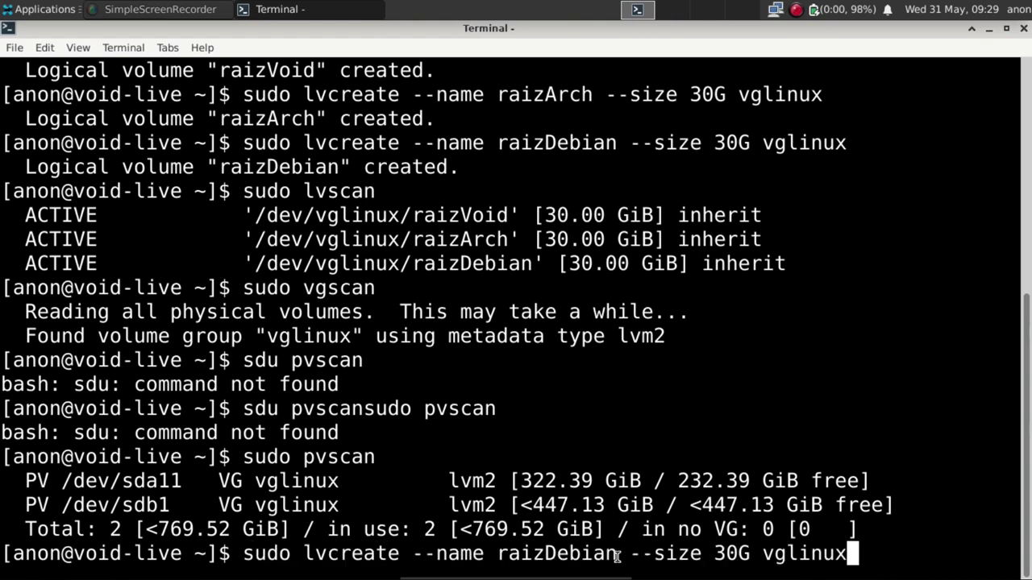
key(Left)
key(Left)
key(Left)
key(Left)
key(Left)
key(Left)
key(Left)
key(Left)
key(Left)
key(Left)
key(Left)
key(Left)
key(Left)
key(Left)
key(Left)
key(Left)
key(Left)
key(Left)
key(Left)
key(Left)
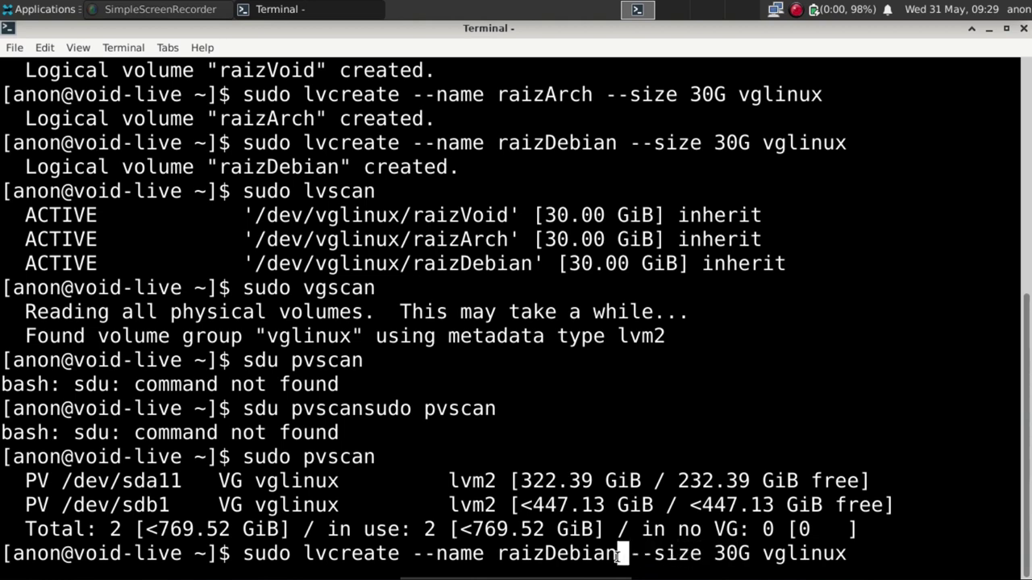
key(Left)
key(Left)
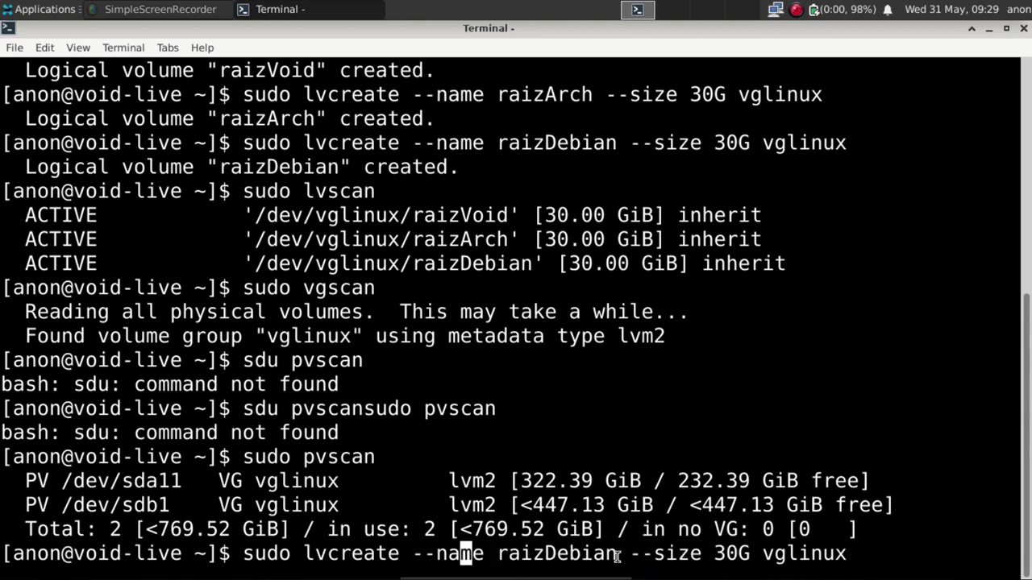
key(Right)
key(Right)
key(Right)
text(home)
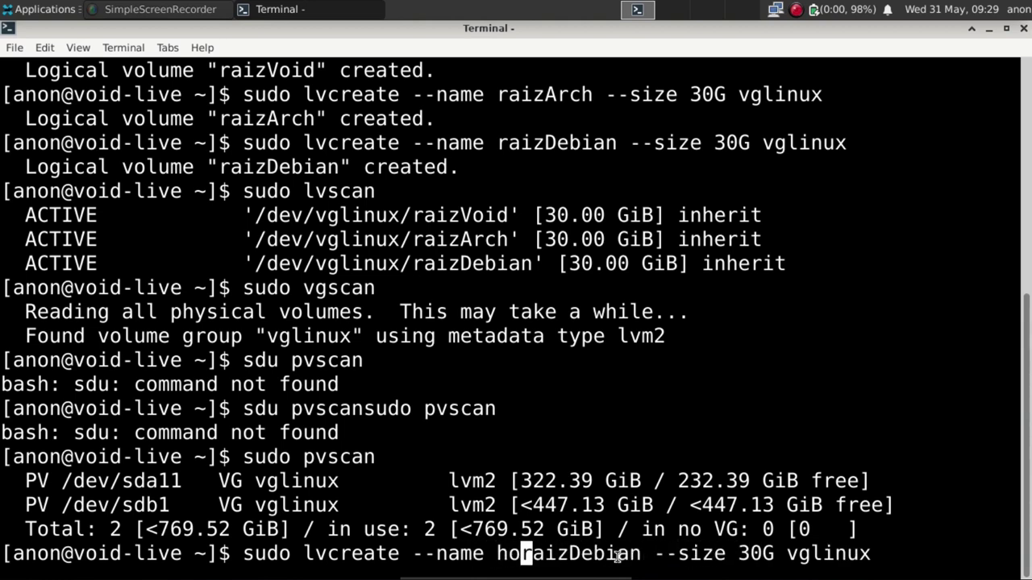
key(Delete)
key(Delete)
key(Delete)
key(Delete)
key(Delete)
key(Delete)
key(Delete)
key(Delete)
key(Delete)
key(Delete)
key(Delete)
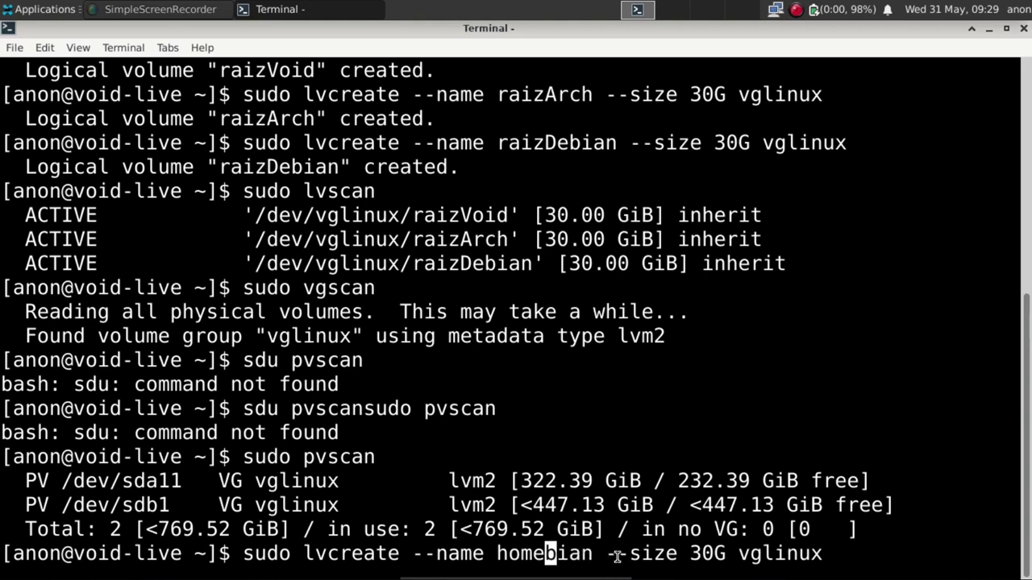
key(Right)
key(Right)
key(Right)
key(Right)
key(Right)
key(Right)
key(Right)
key(Right)
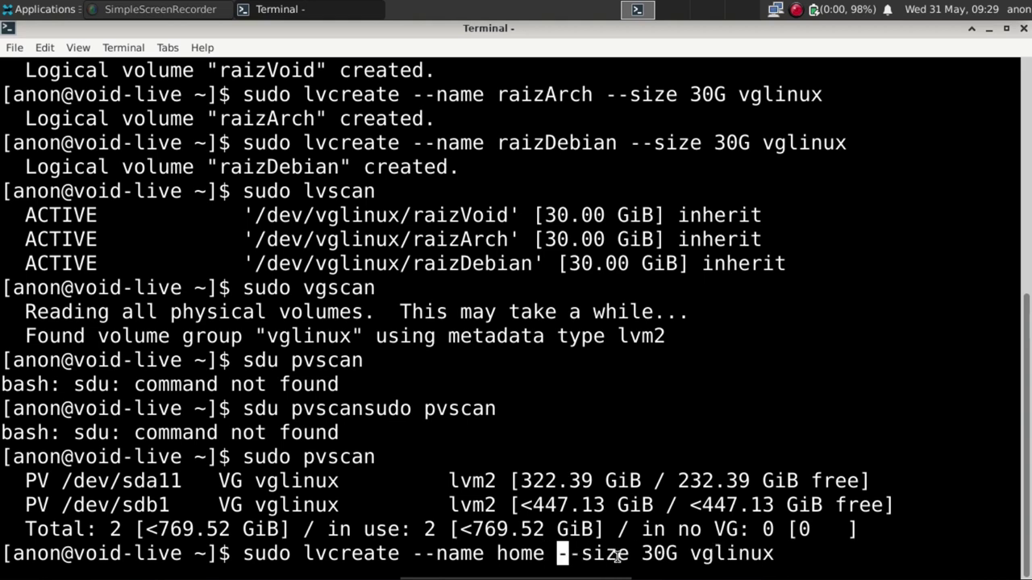
text(60)
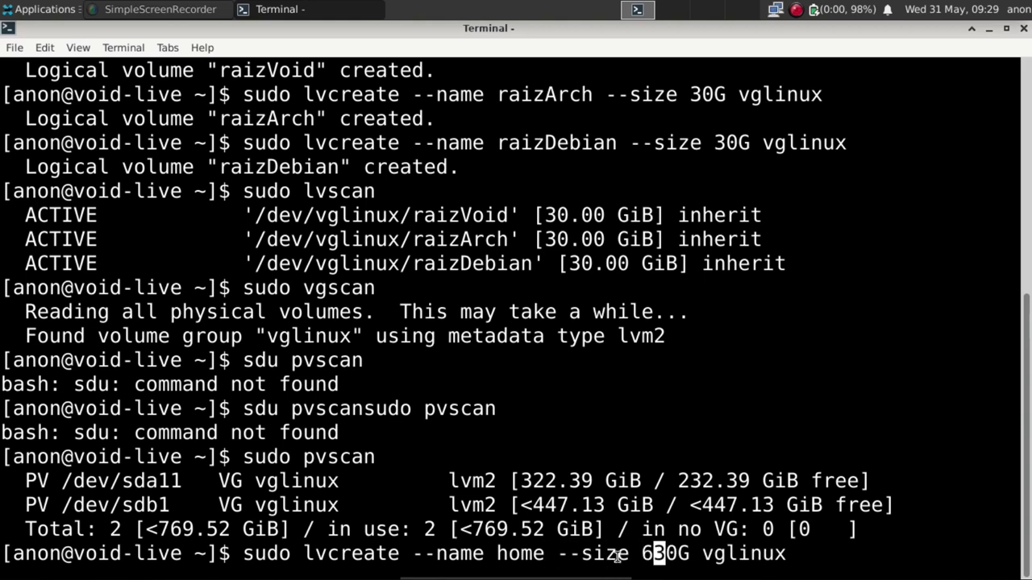
key(Delete)
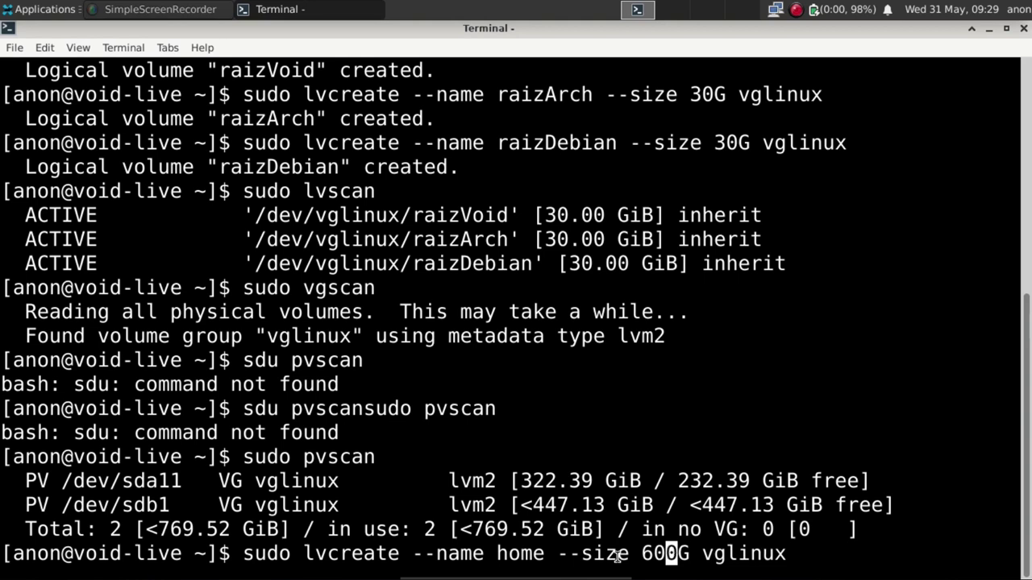
key(Right)
key(Right)
key(Right)
key(Right)
key(Right)
key(Right)
key(Right)
key(Right)
key(Right)
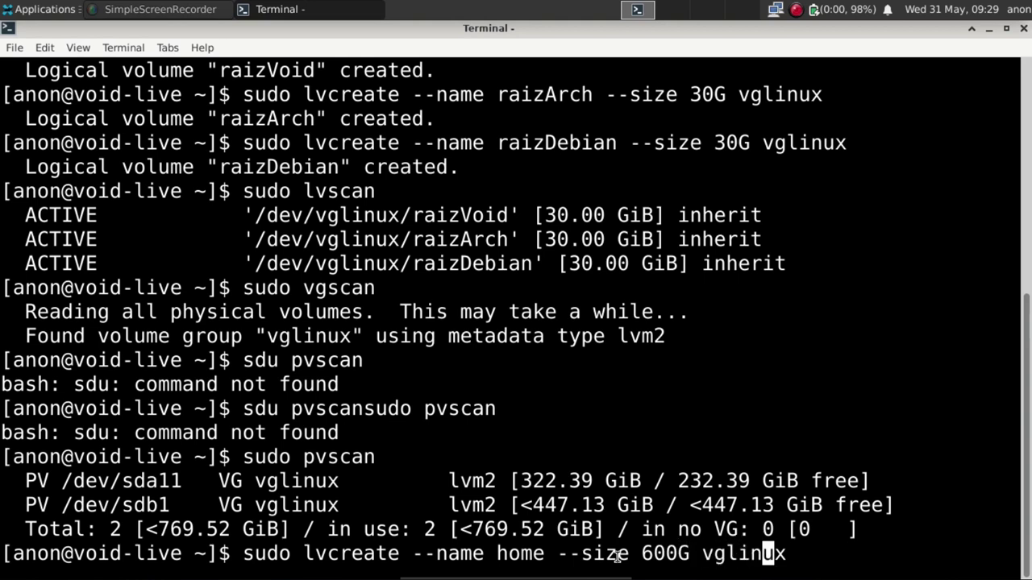
key(Return)
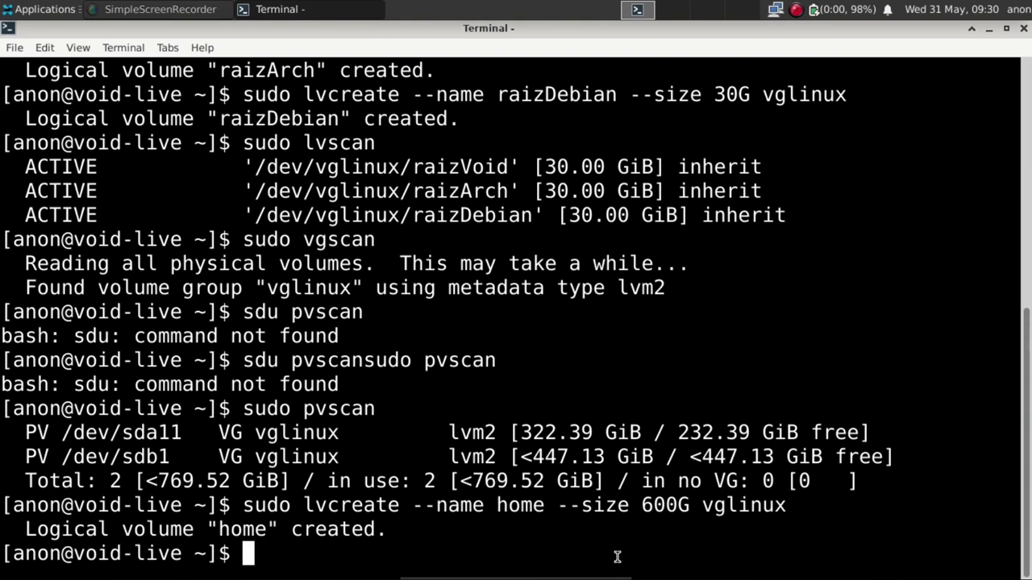
text(sudo )
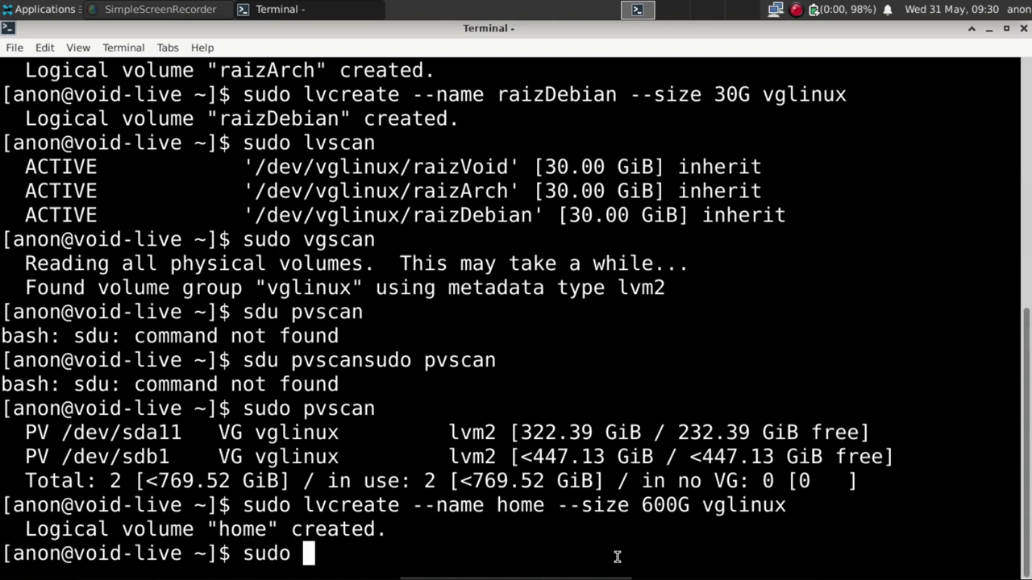
text(lvscan)
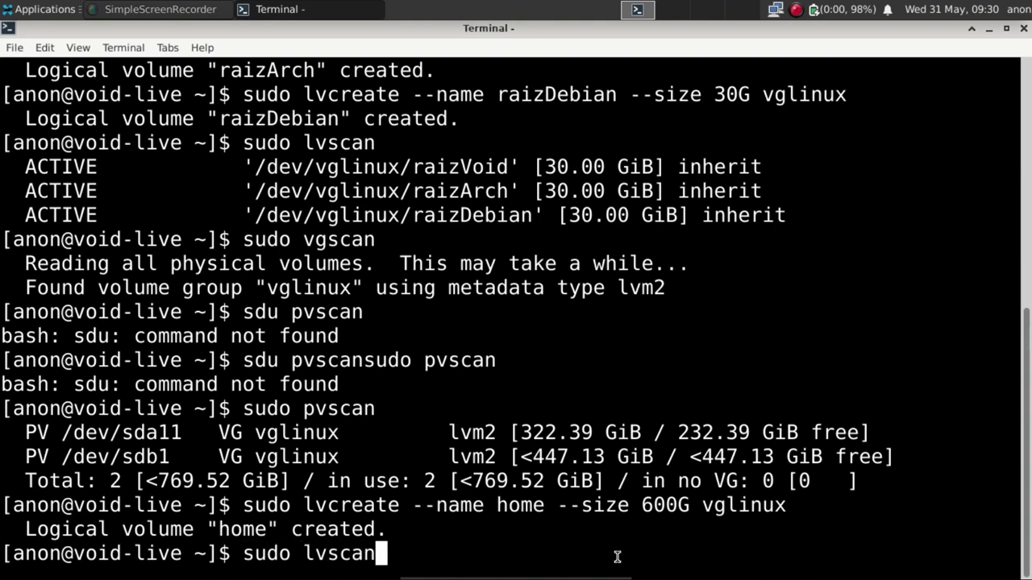
key(Return)
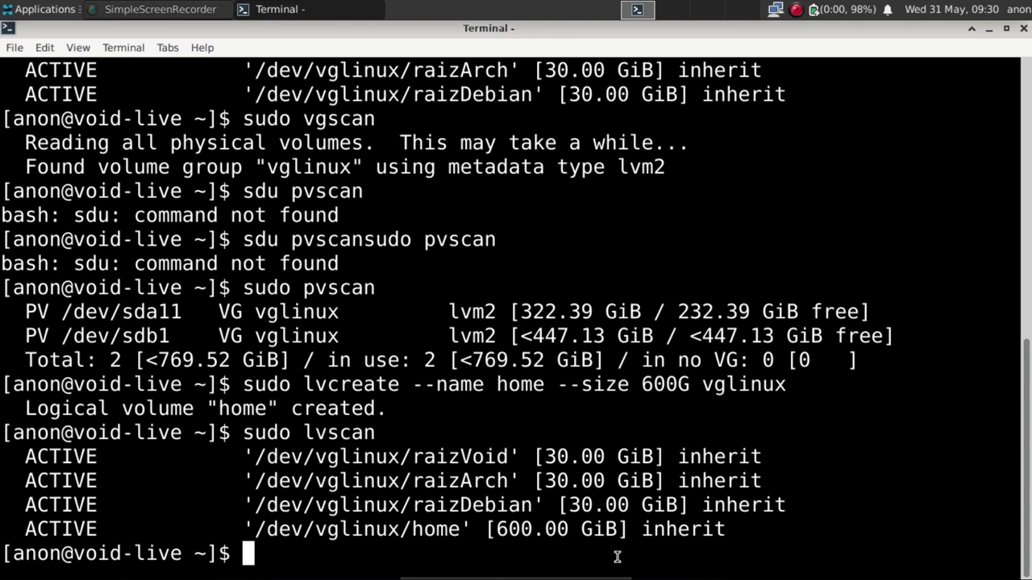
Clear the screen and rerun pvscan, vgscan and lvscan, showing sda11 down to <79.52 GiB free.
text(clear)
key(Return)
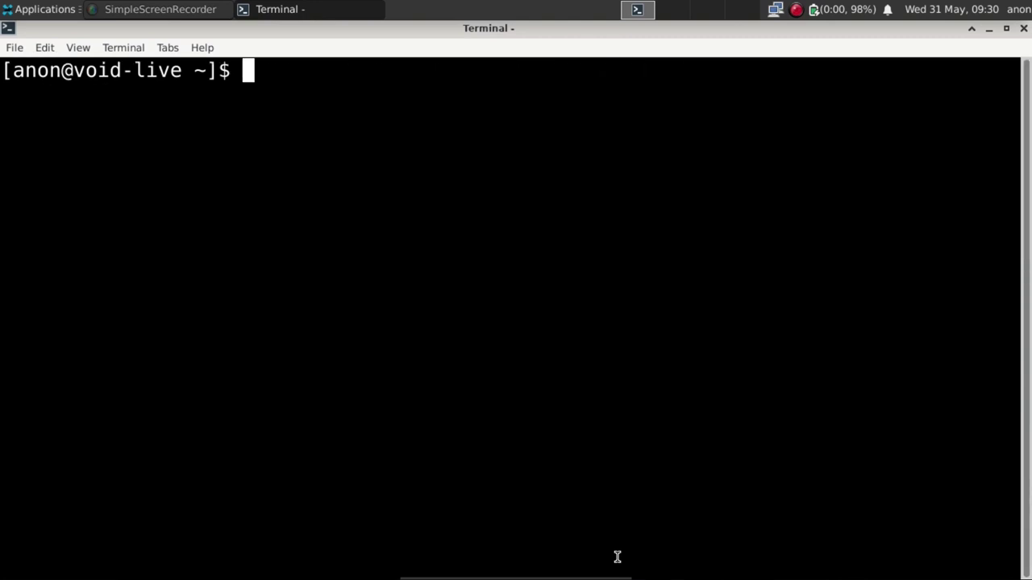
text(sudo )
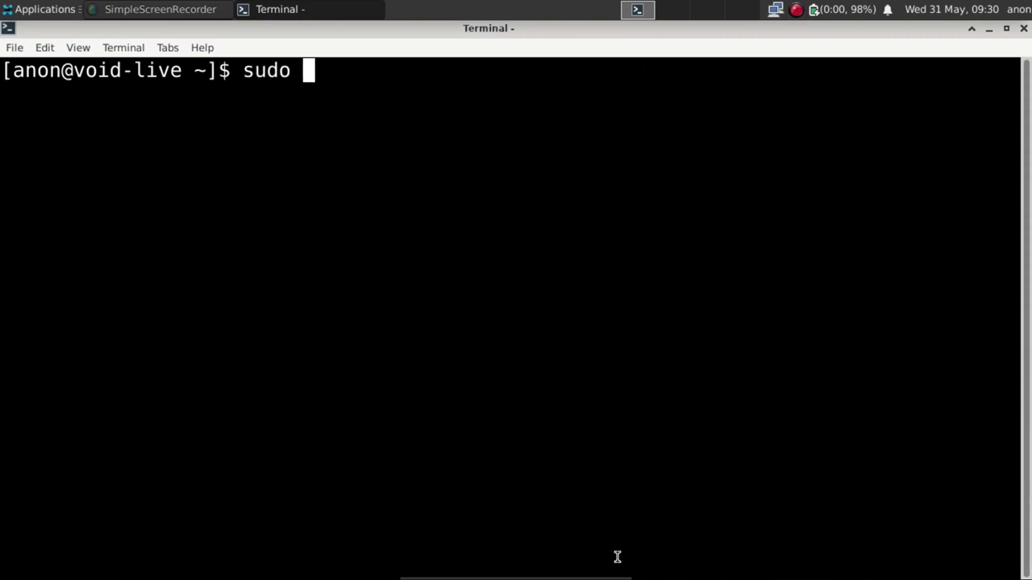
text(pvscan)
key(Return)
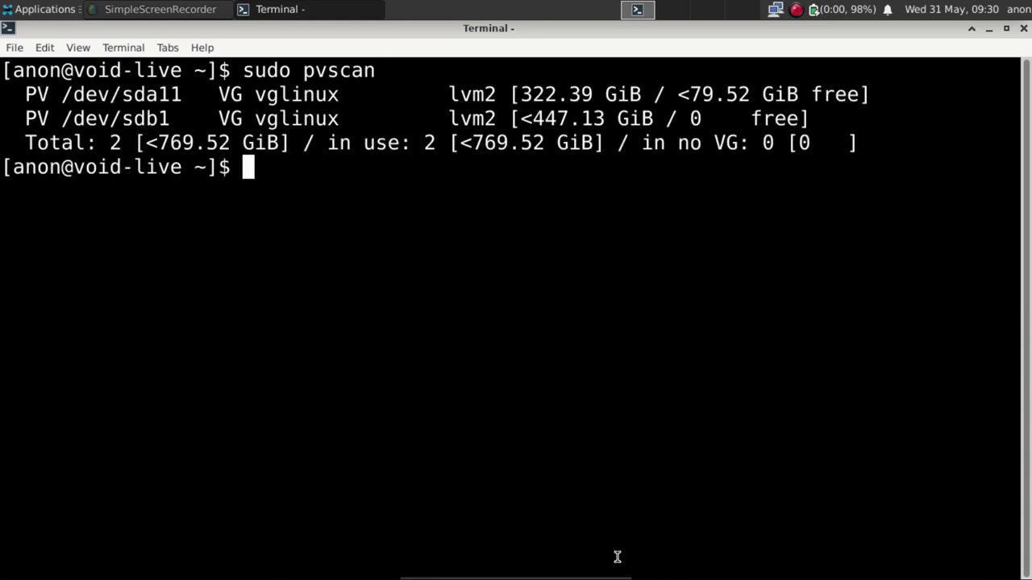
text(sudo )
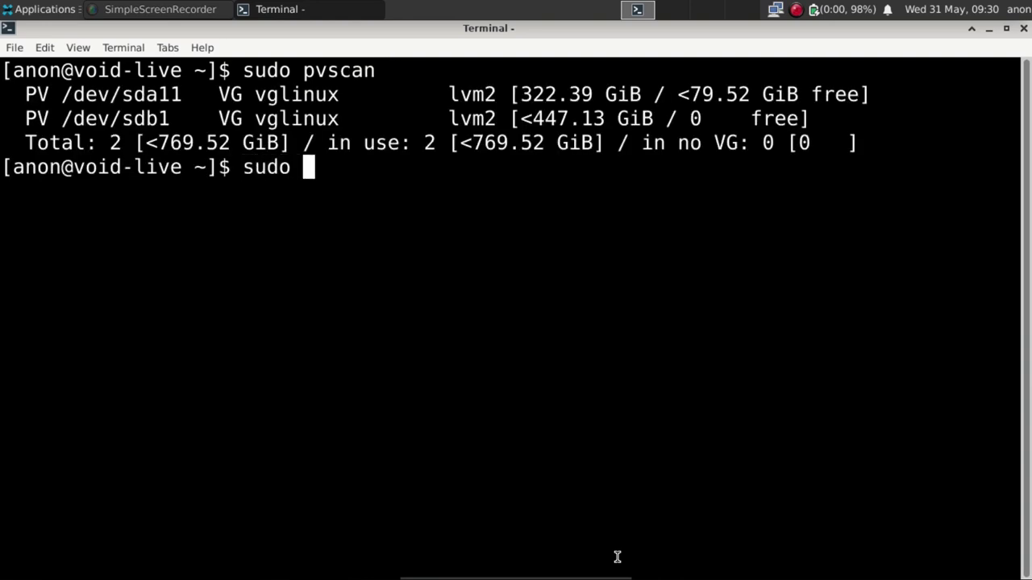
text(vgscan)
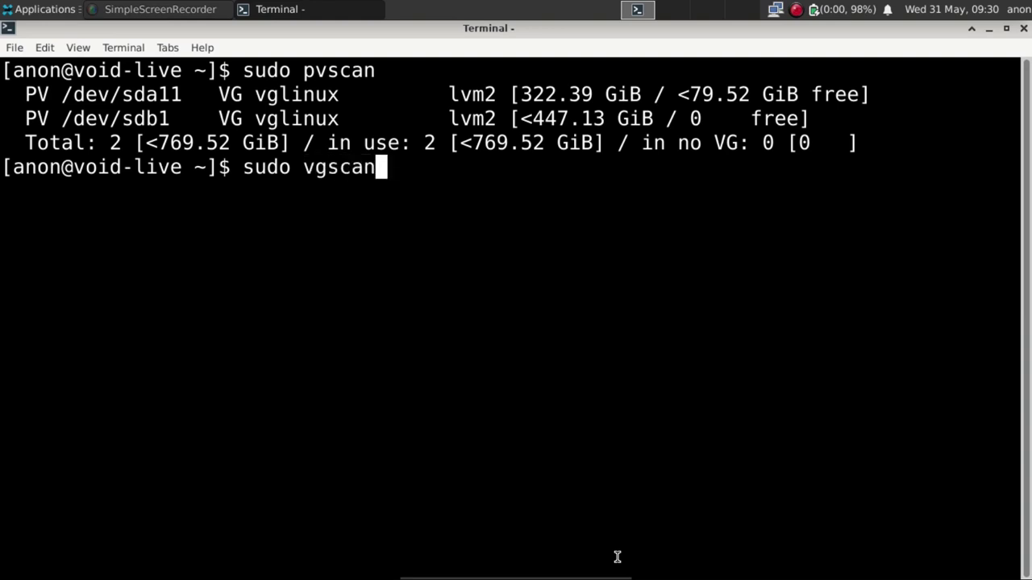
key(Return)
text(sudo lv)
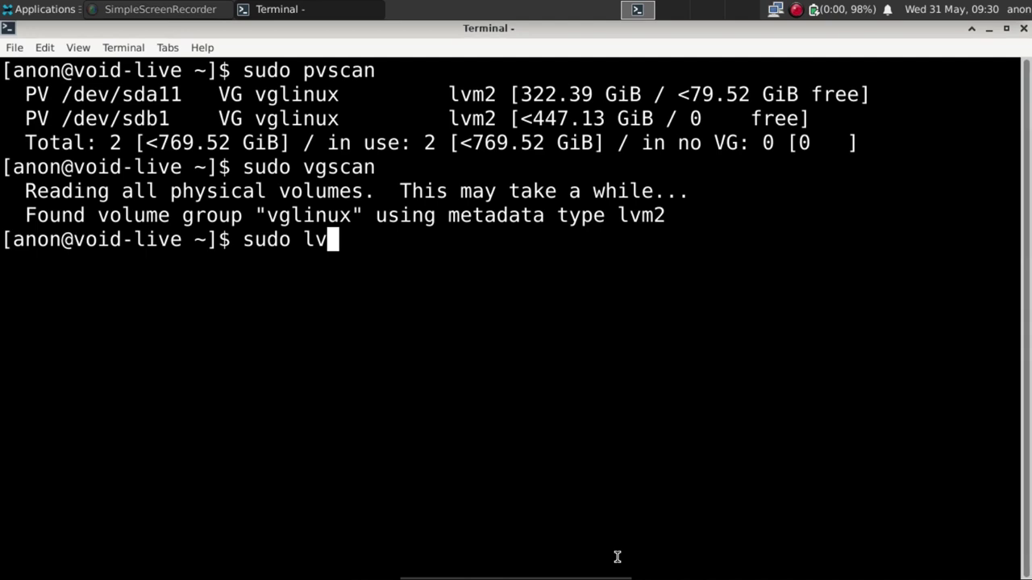
text(scan)
key(Return)
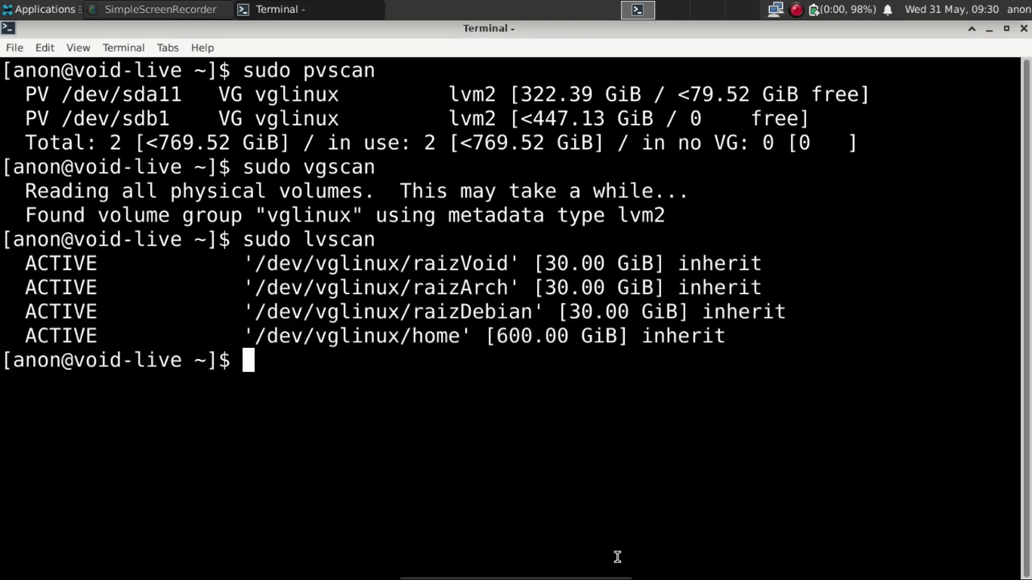
Launch GParted from the Applications menu and maximize its window on /dev/sda.
click(32, 9)
mouse_move(41, 237)
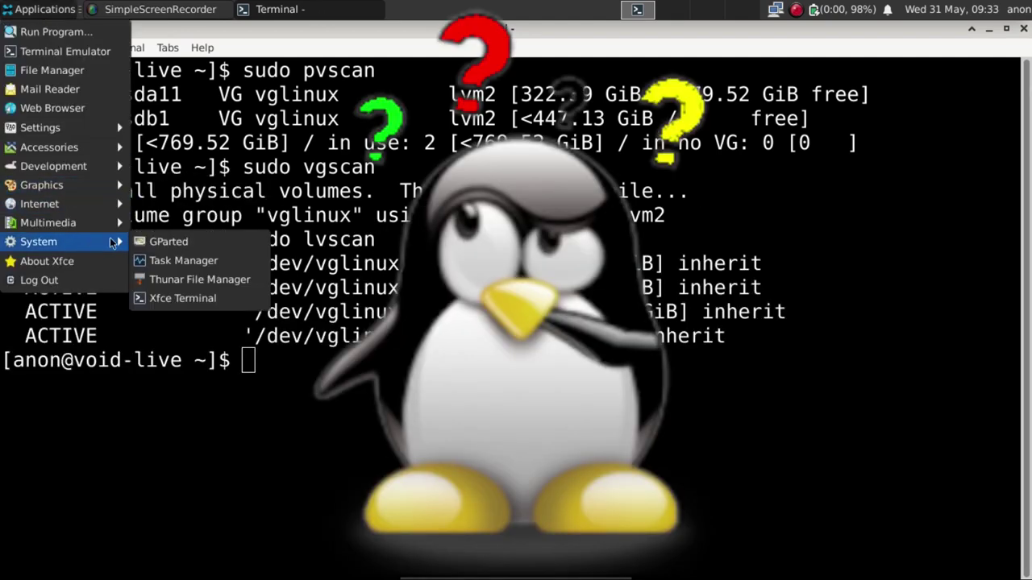
click(184, 255)
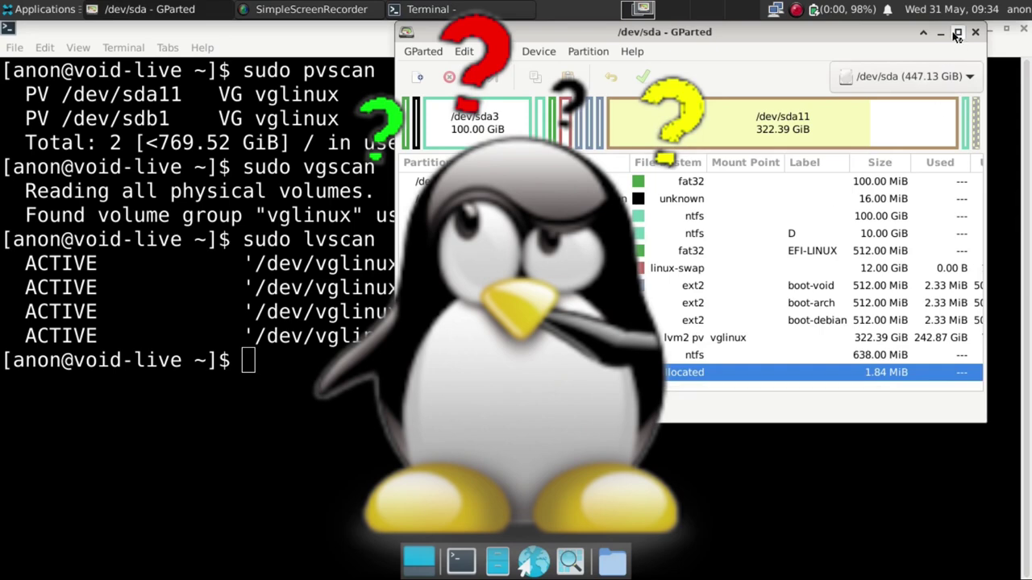
click(956, 34)
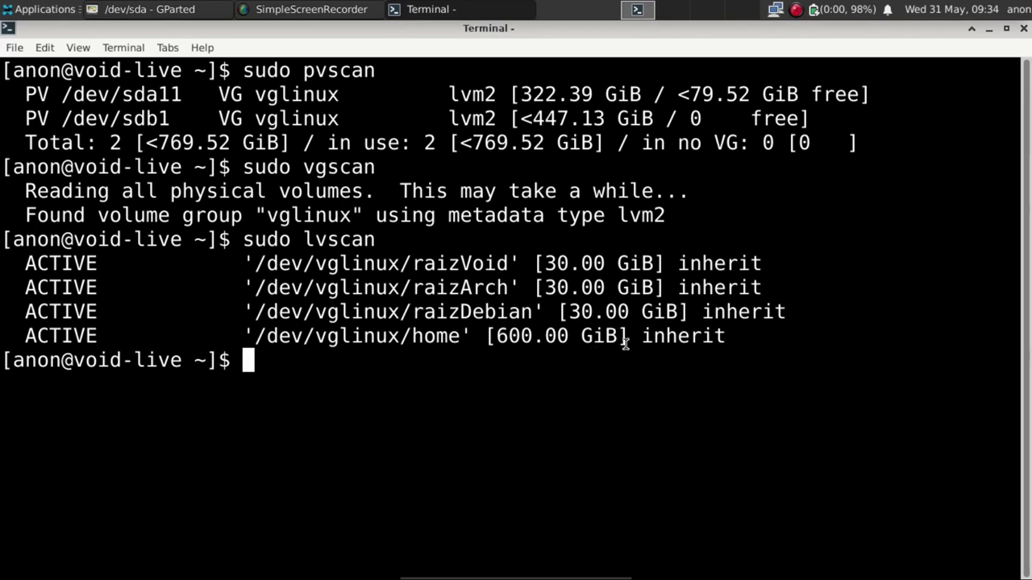
click(166, 9)
double_click(802, 27)
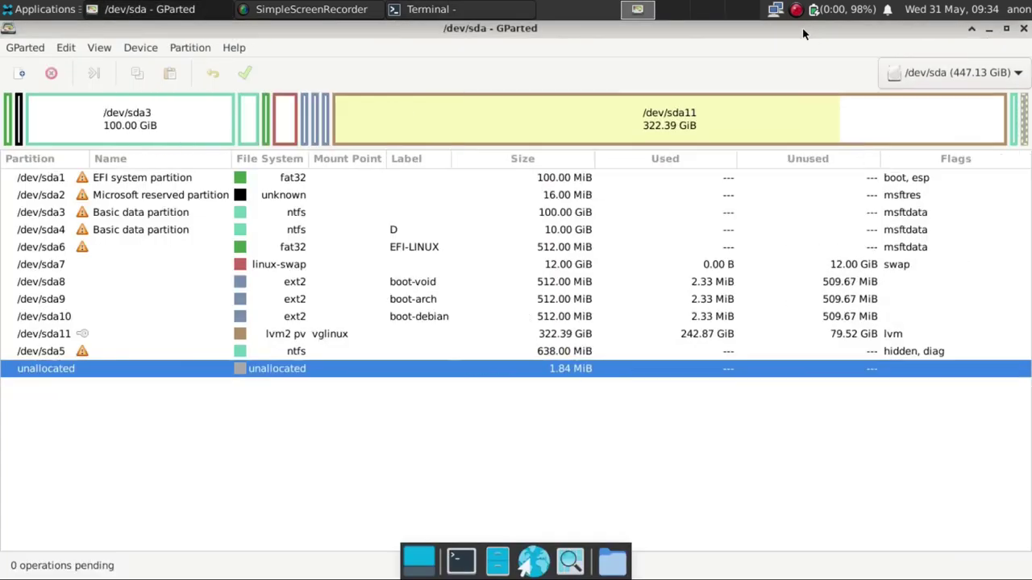
click(920, 78)
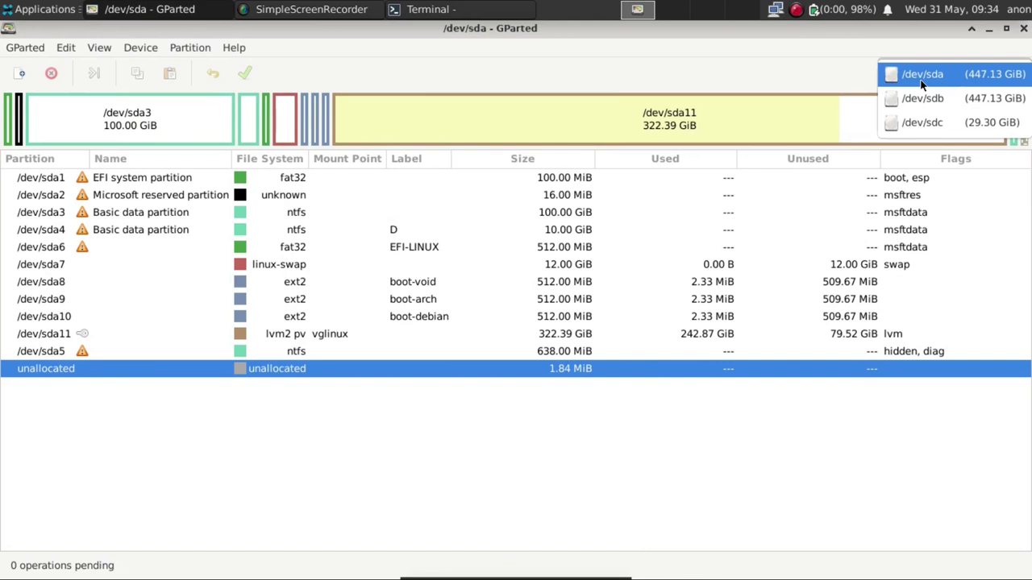
On /dev/sda, select partitions sda6 through sda11 to check the swap, boot and lvm partitions.
click(918, 93)
click(911, 67)
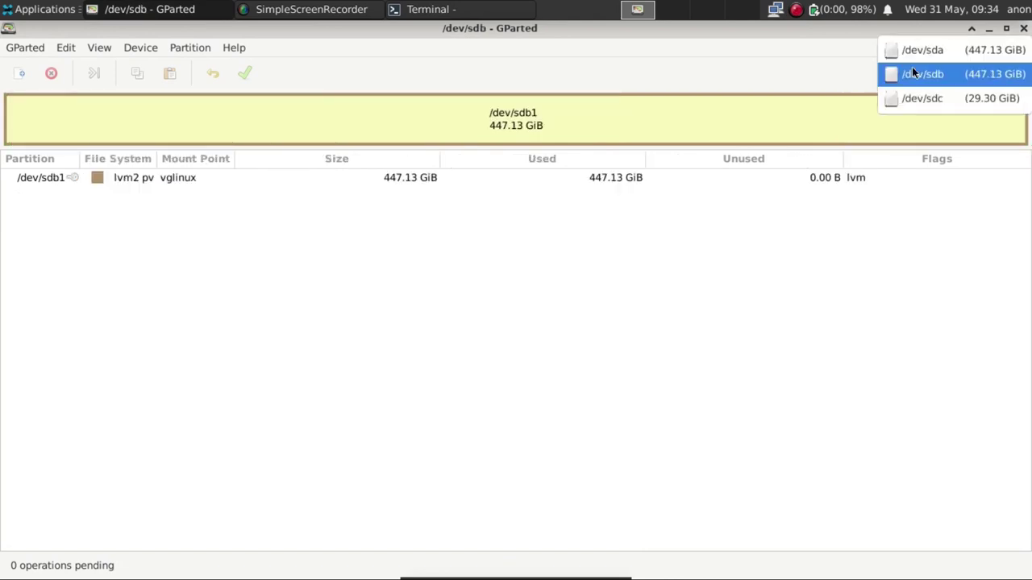
click(914, 52)
click(202, 249)
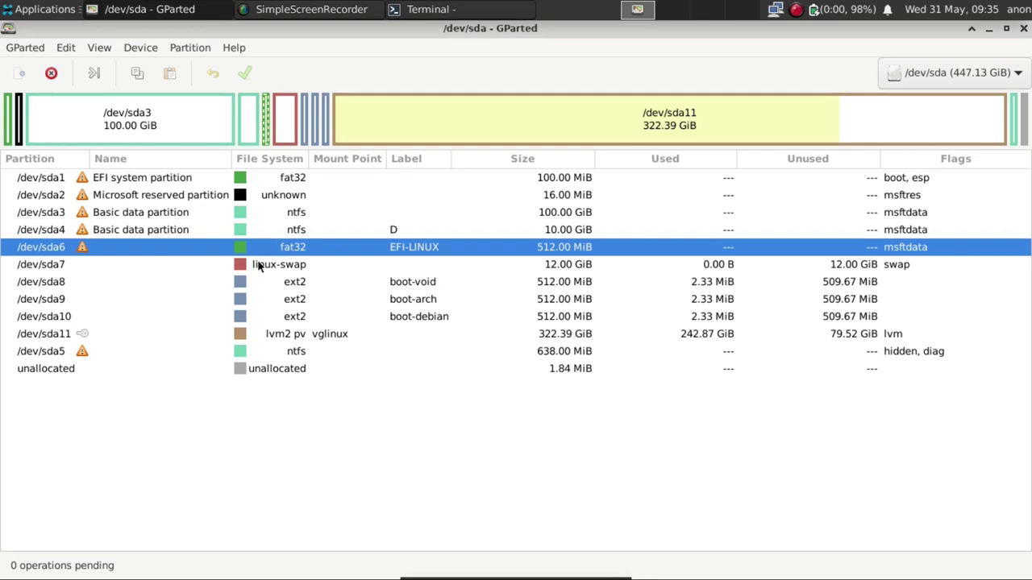
click(257, 269)
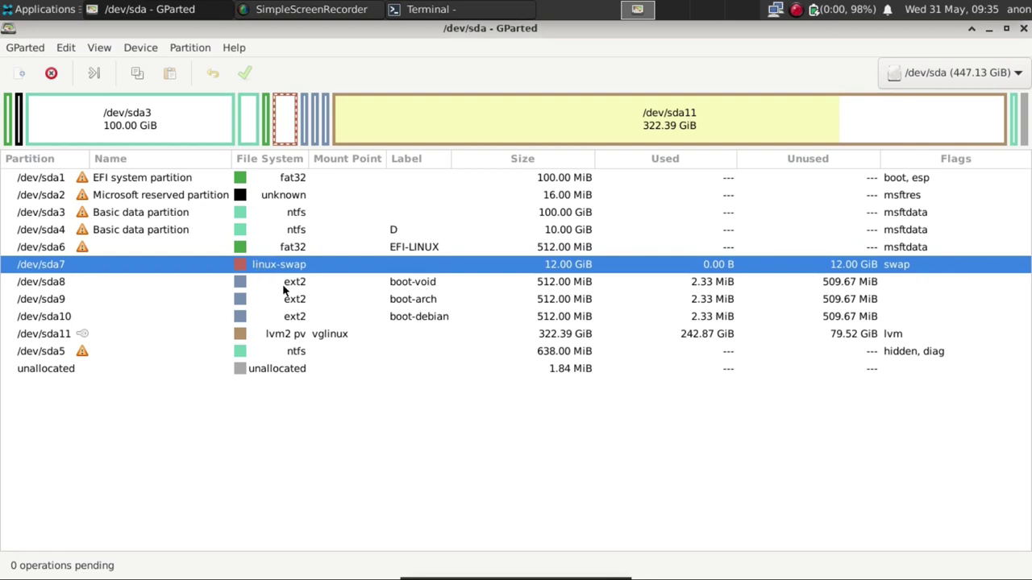
click(283, 290)
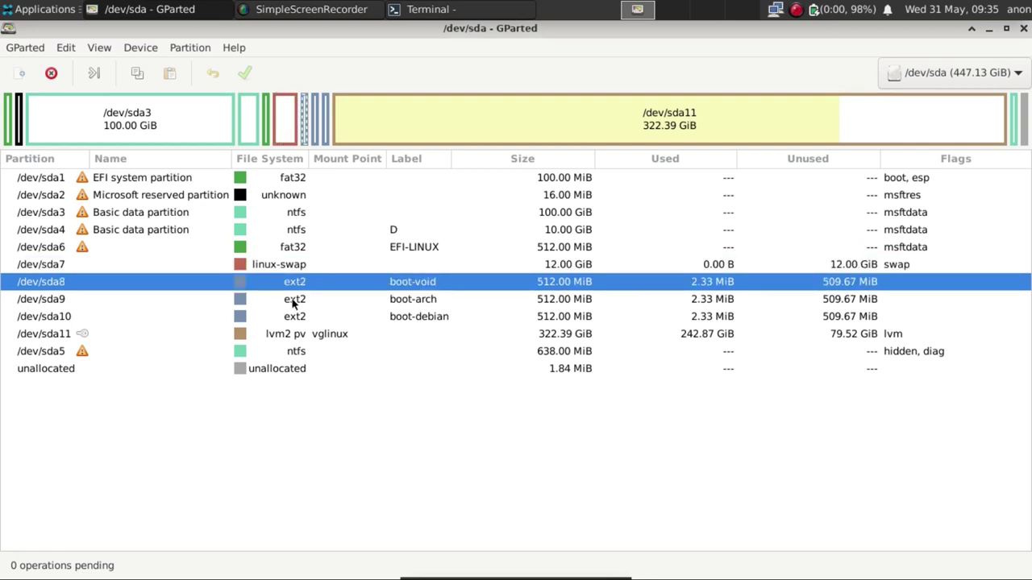
click(294, 302)
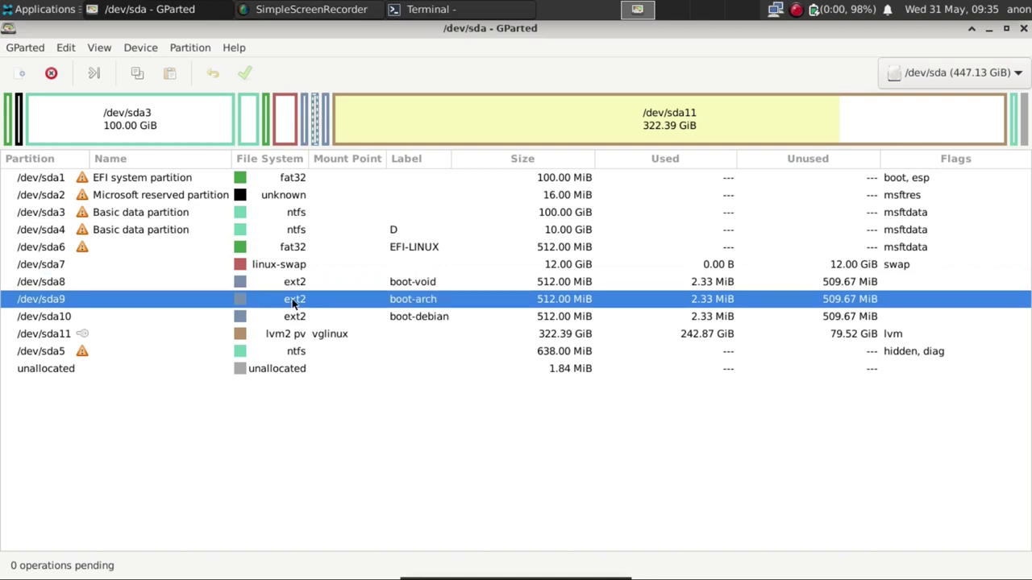
click(295, 319)
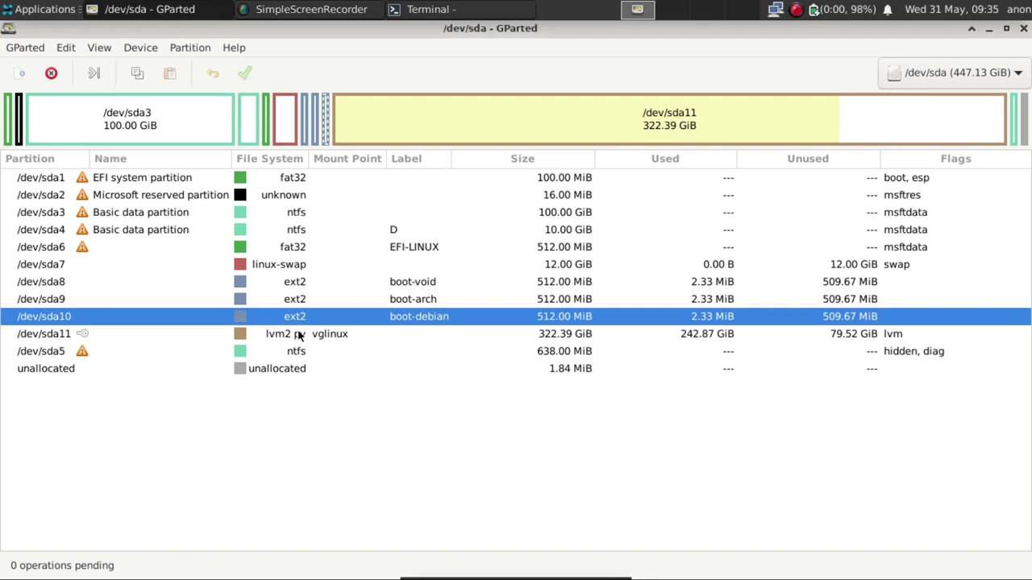
click(298, 336)
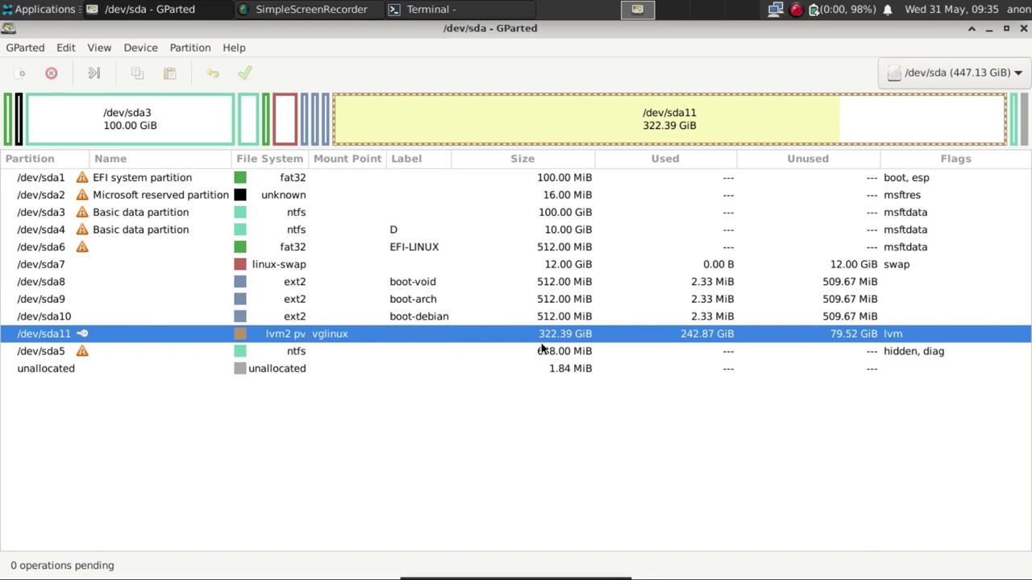
Switch to /dev/sdb to see its single 447.13 GiB vglinux lvm2 partition.
click(913, 73)
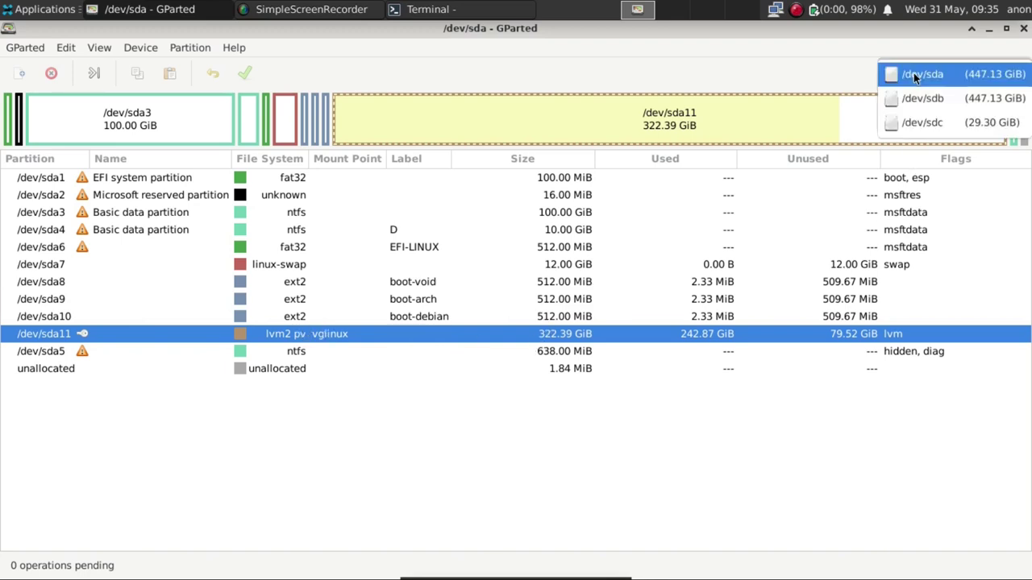
click(915, 97)
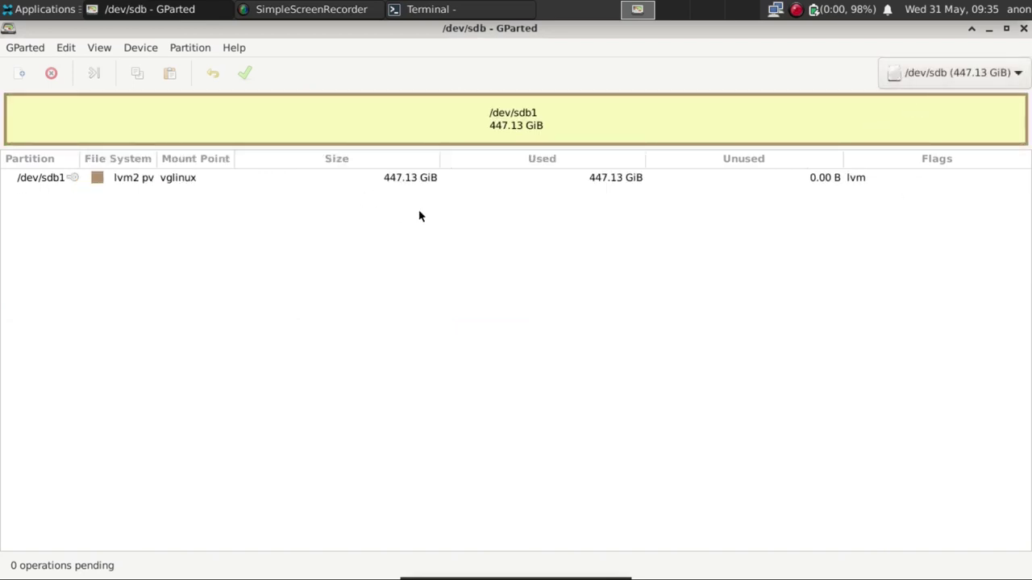
click(427, 9)
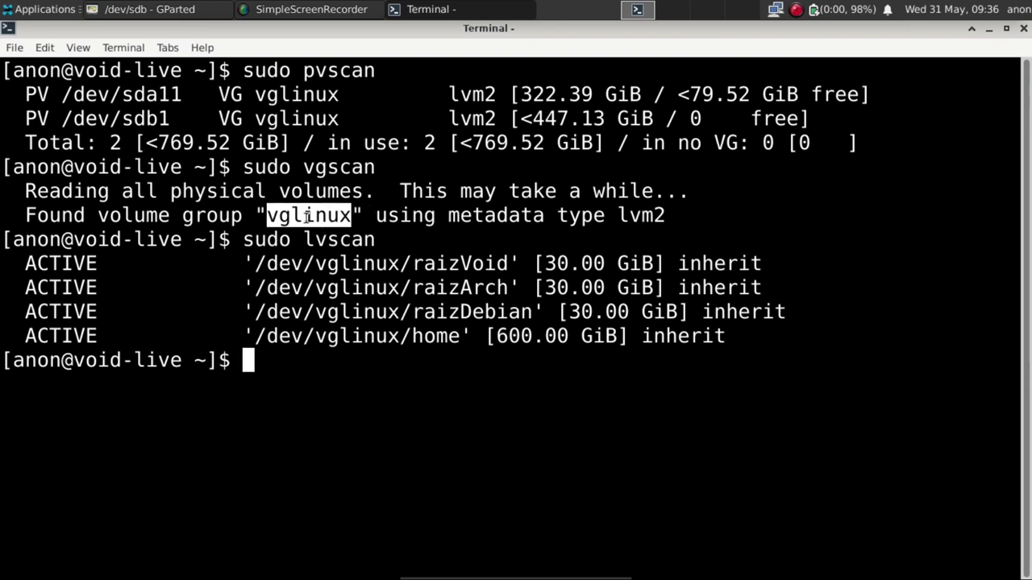
Select the four lvscan lines (three 30.00 GiB roots, 600.00 GiB home), then clear the selection.
drag(735, 337, 3, 265)
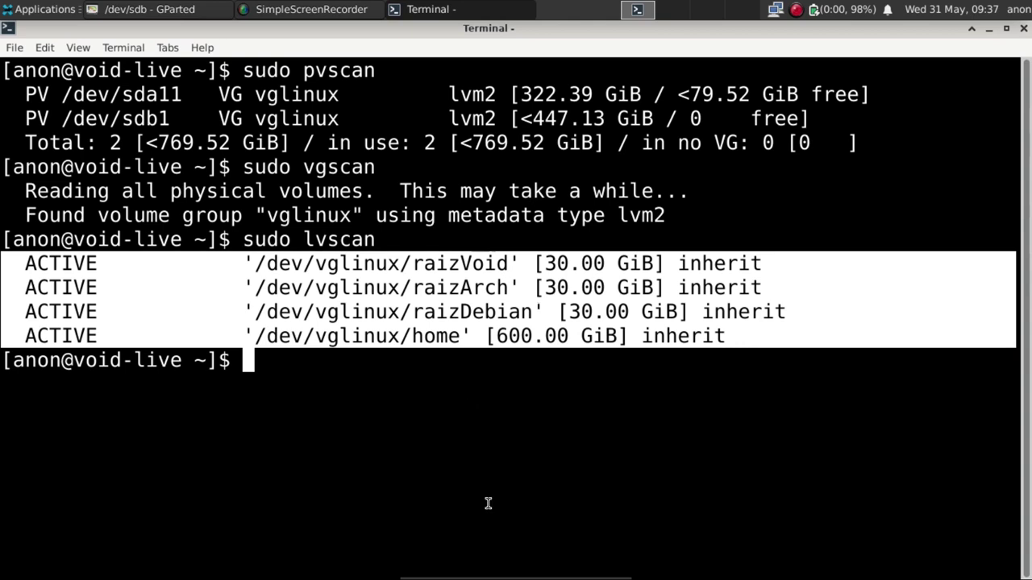
click(514, 430)
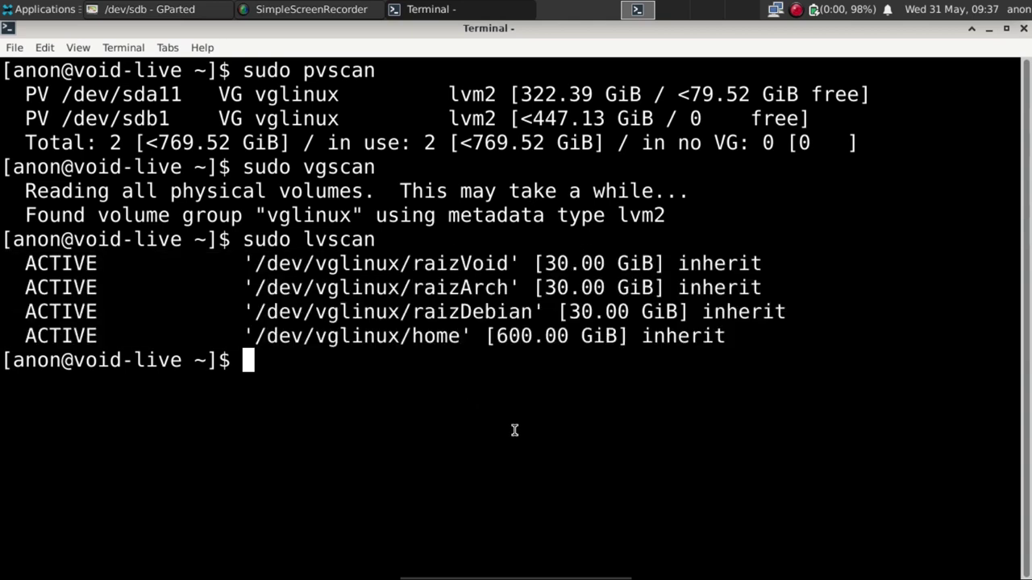